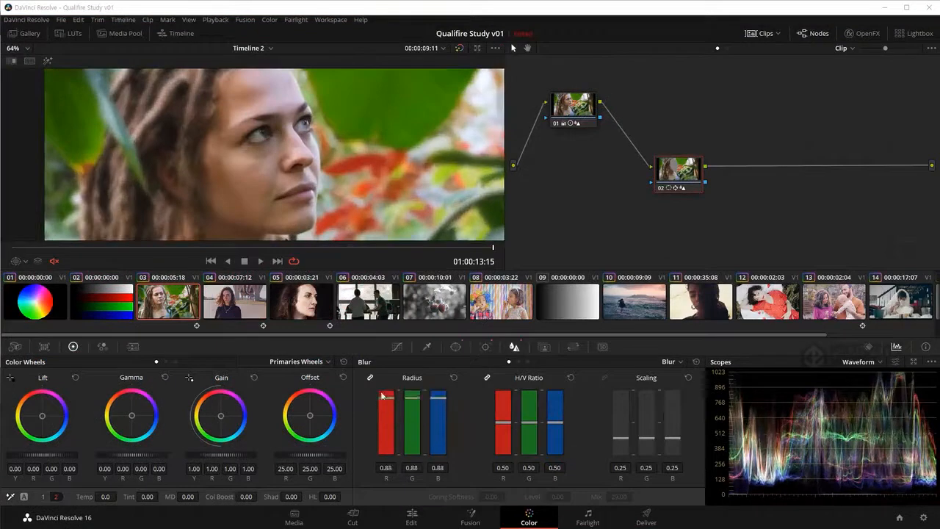
drag(302, 213, 290, 218)
key(space)
click(15, 496)
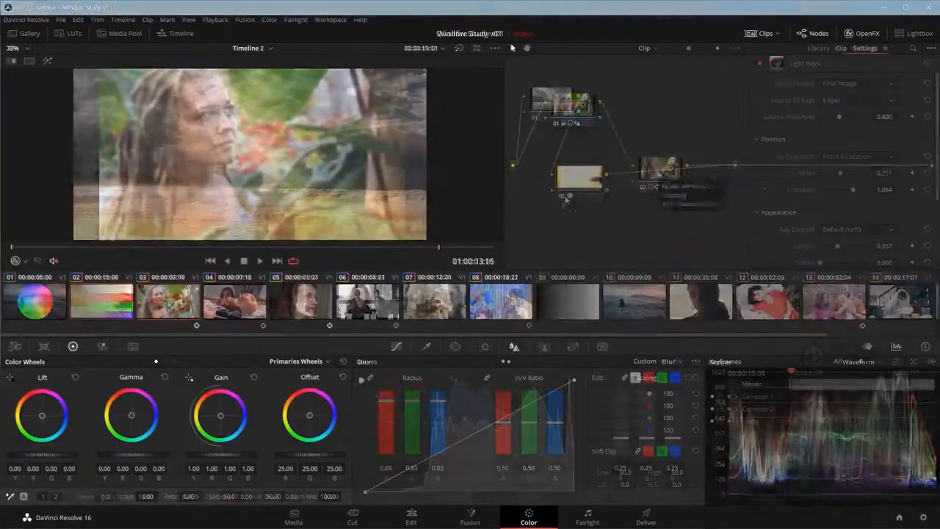
Step: Add a linear window to node 02, invert it, and enlarge and position it over the water below the horizon
click(455, 345)
click(374, 398)
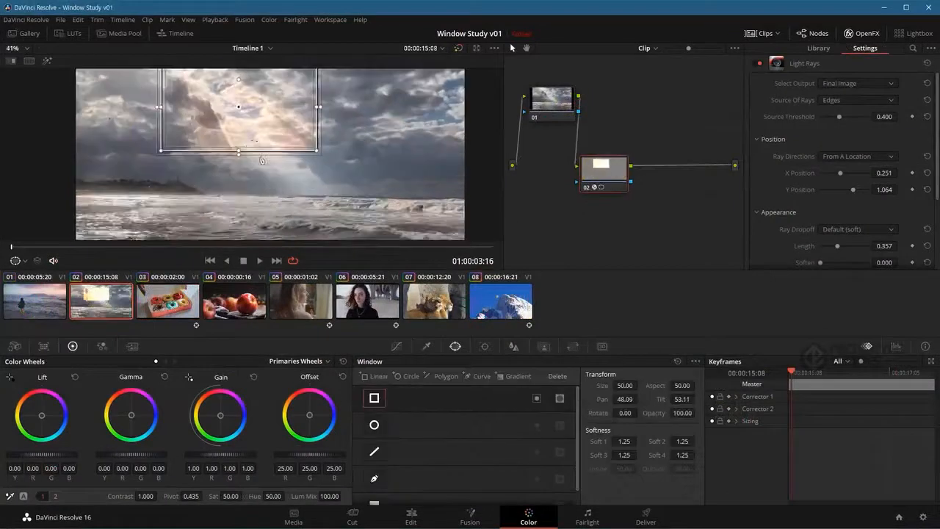
drag(263, 157, 276, 187)
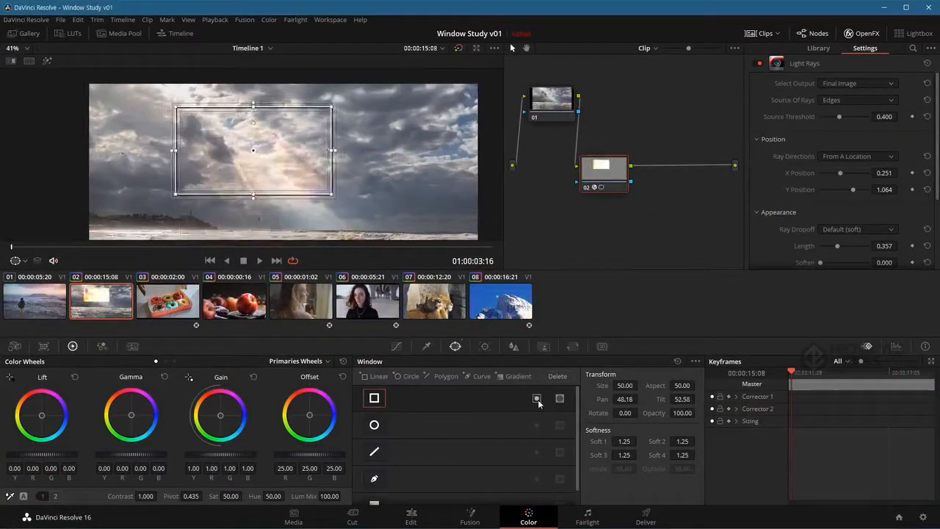
click(536, 398)
scroll(268, 184, down, 3)
drag(294, 124, 245, 209)
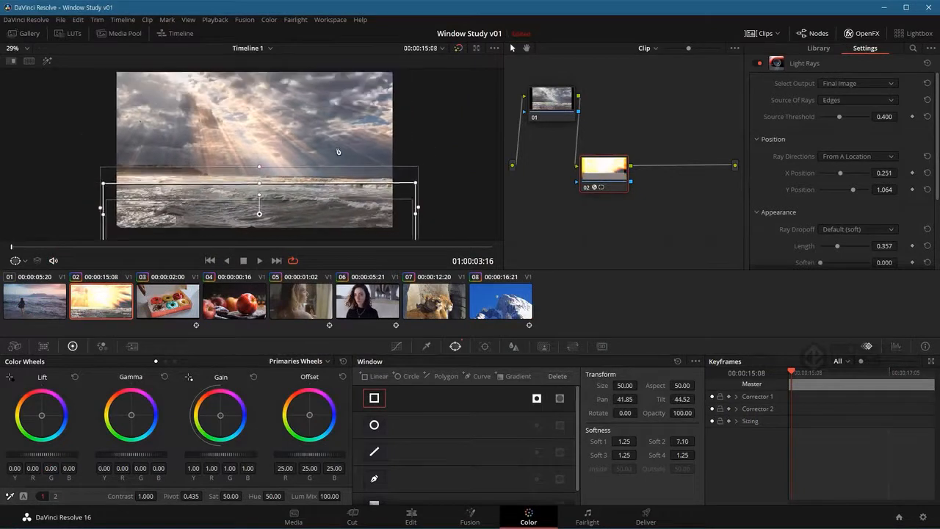
key(alt+f)
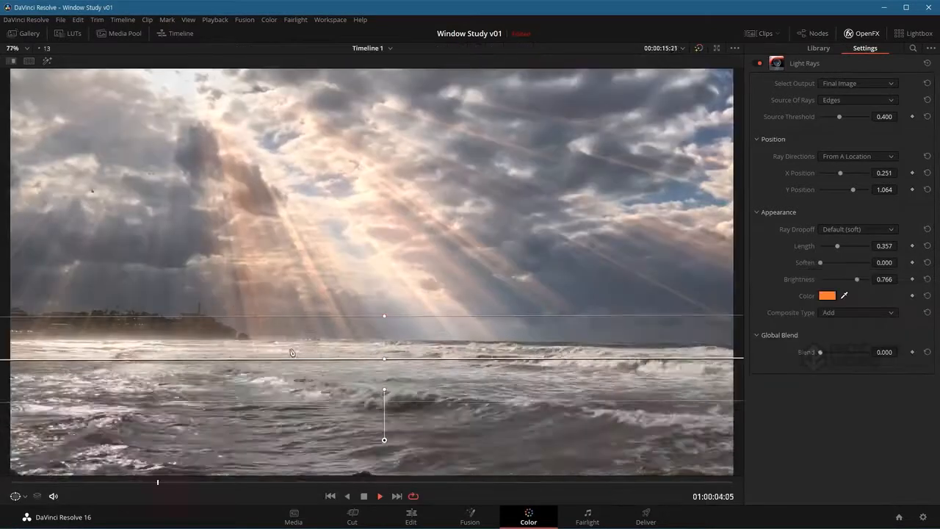
key(space)
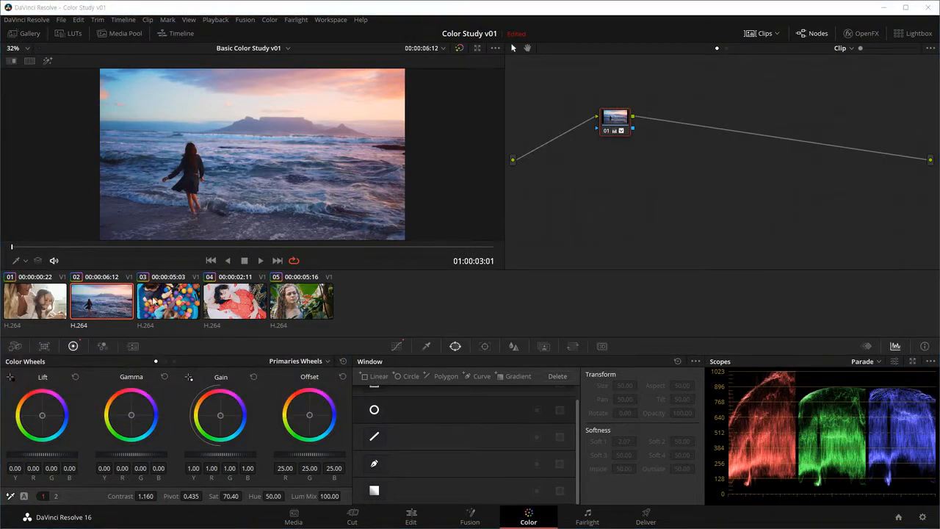
Step: Go through clips 01 to 05 and examine the existing grade and nodes on each
click(65, 304)
click(101, 301)
click(167, 301)
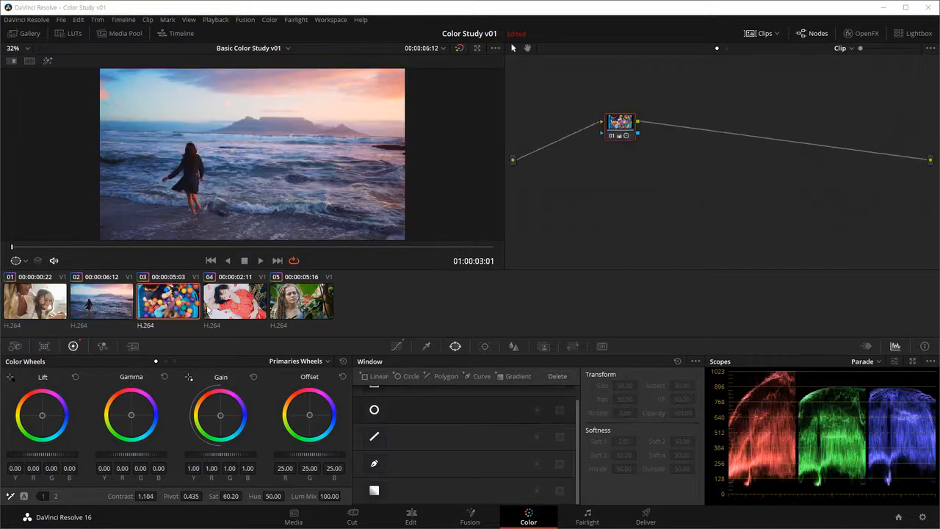
click(234, 301)
click(286, 304)
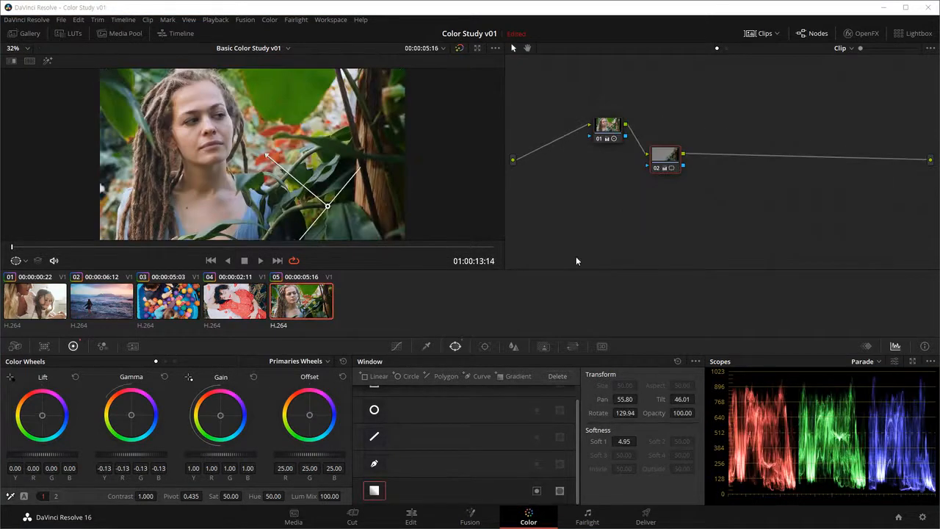
Step: Reset all grades and nodes on clips 05, 04, 03, 02 and 01
right_click(721, 98)
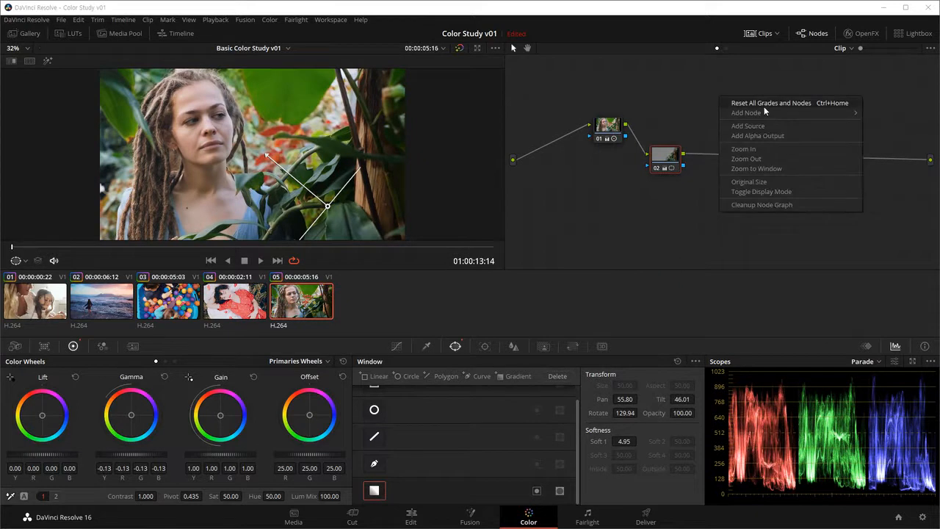
click(762, 105)
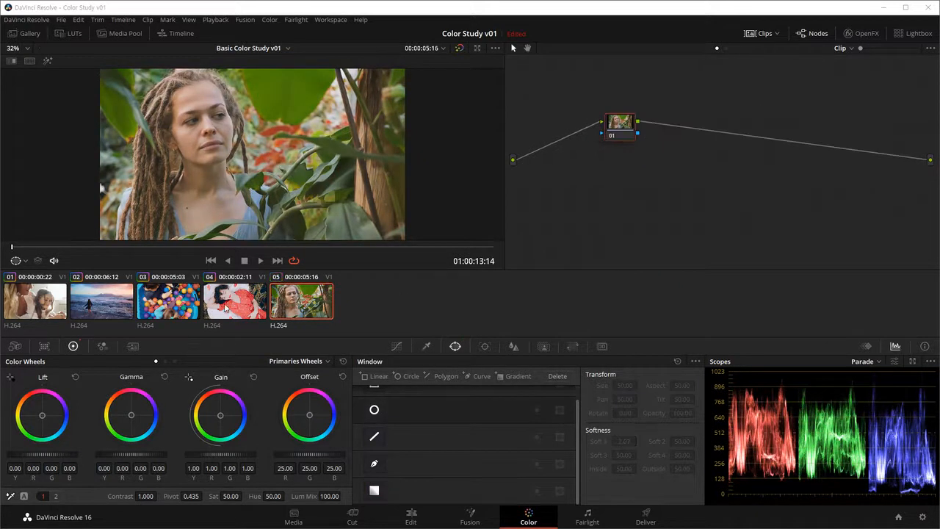
click(244, 309)
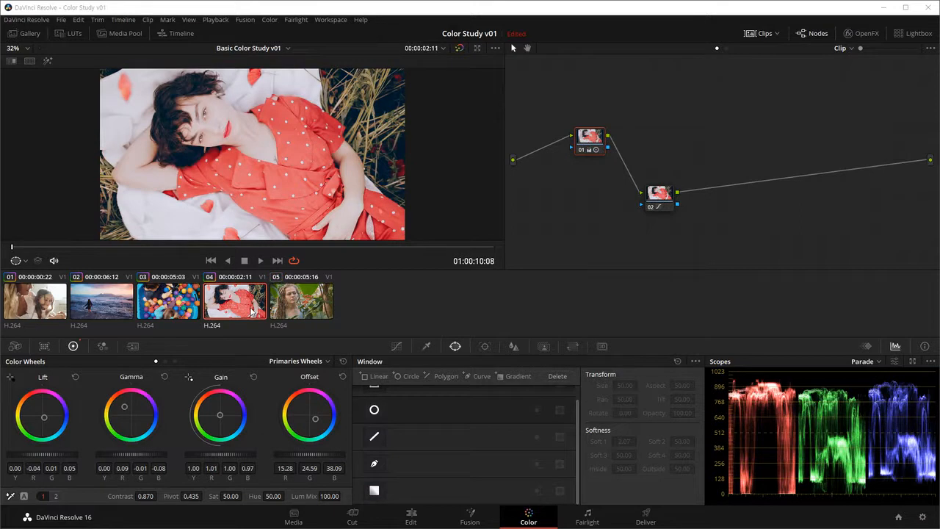
key(ctrl+Home)
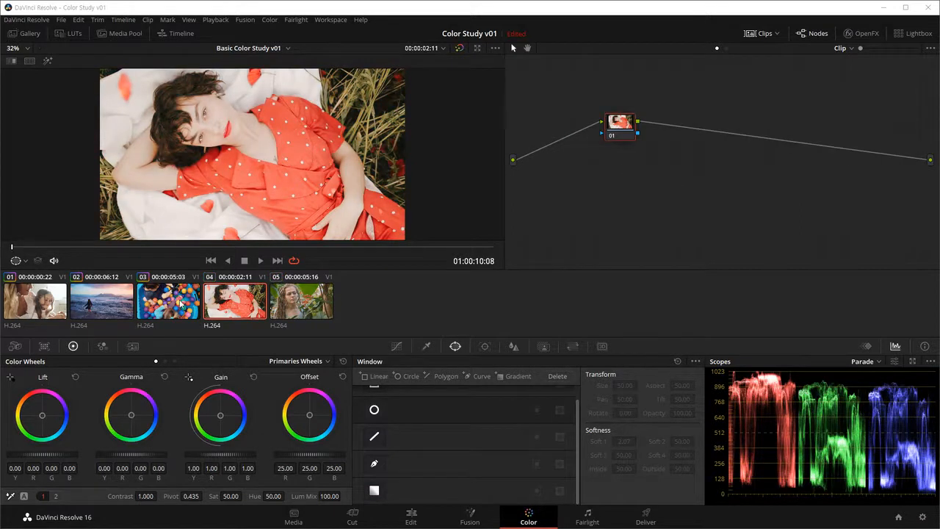
click(180, 304)
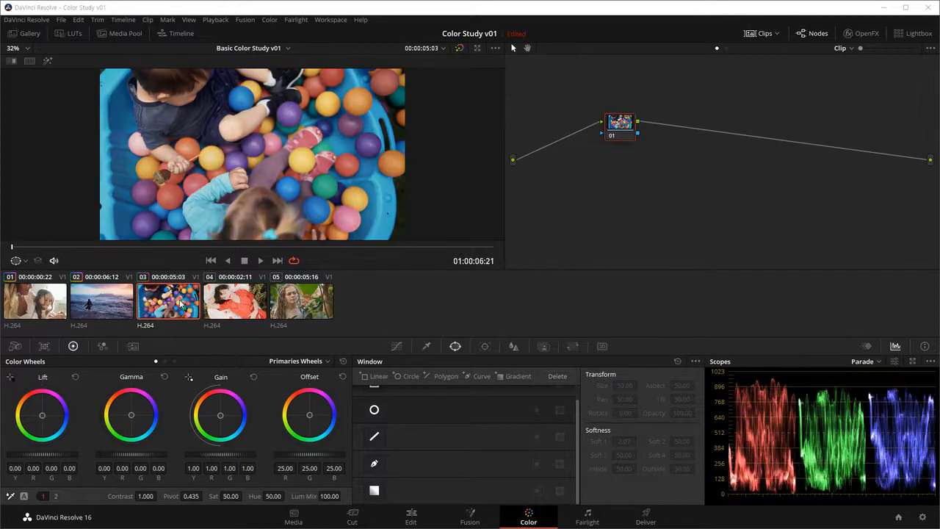
click(114, 307)
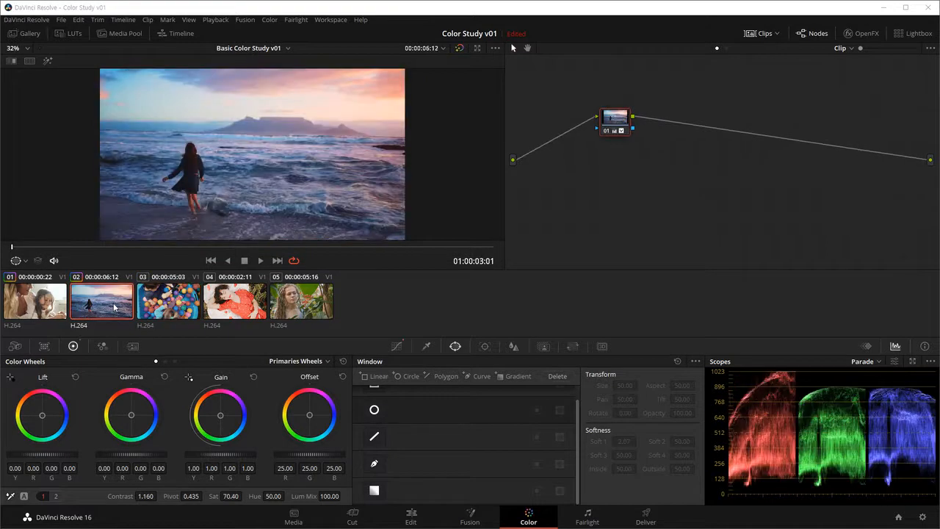
click(38, 300)
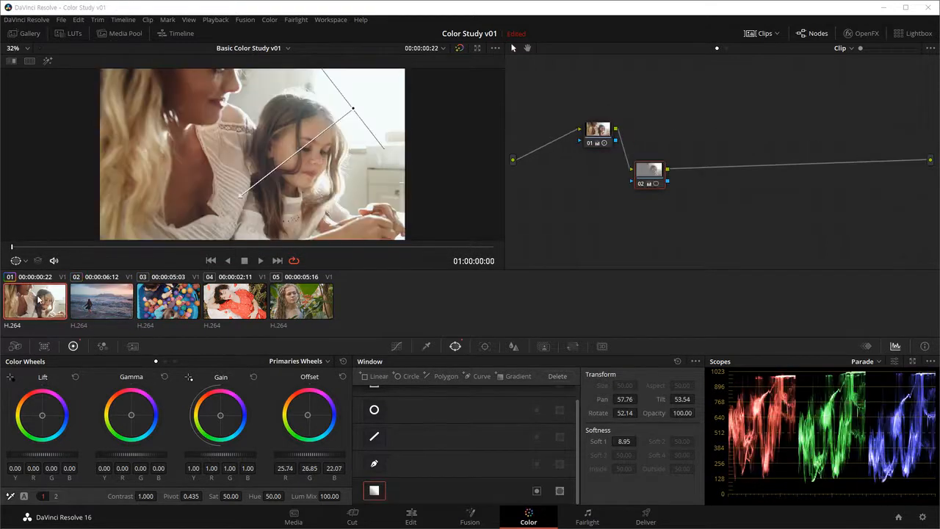
key(ctrl+shift+Home)
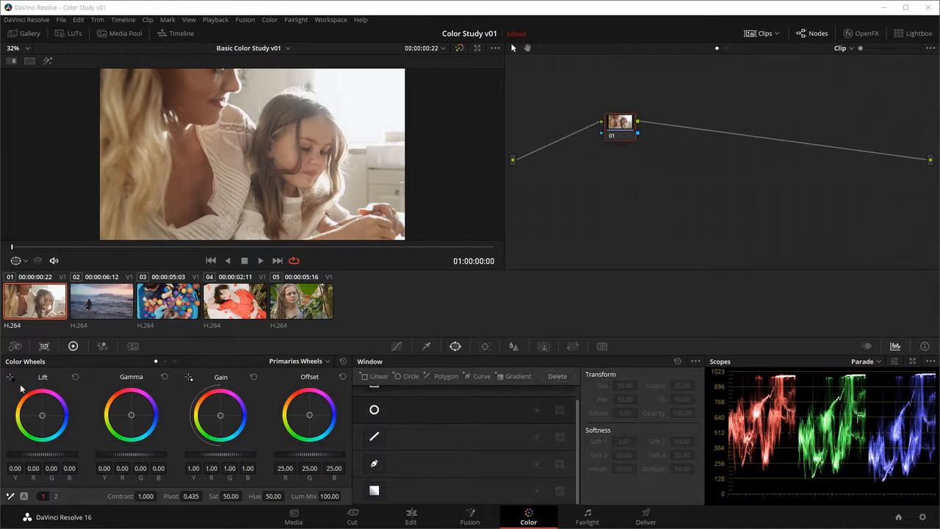
Step: Check clips 02 to 05 for leftover grades and return to the first clip
click(121, 308)
click(169, 304)
click(235, 305)
click(309, 307)
key(Home)
Step: Examine the available Grade Version commands without applying any of them
click(271, 21)
mouse_move(282, 63)
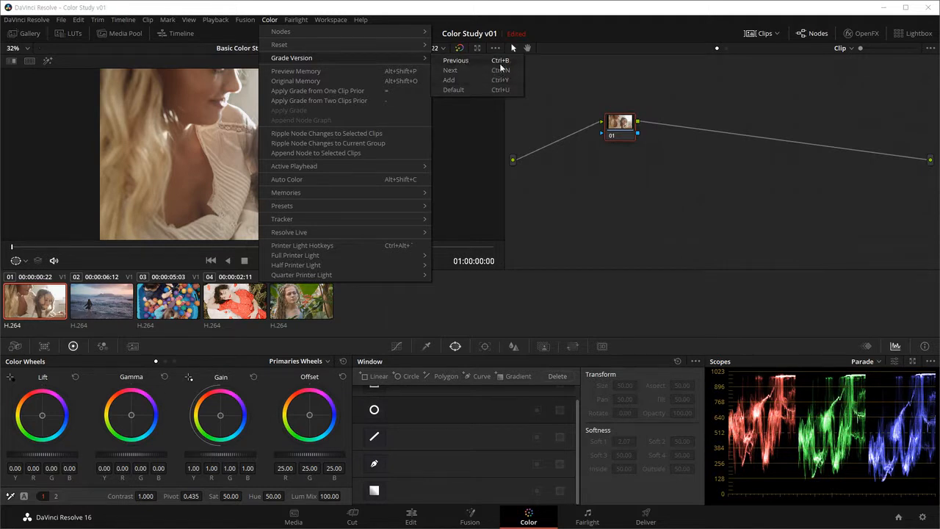
click(688, 196)
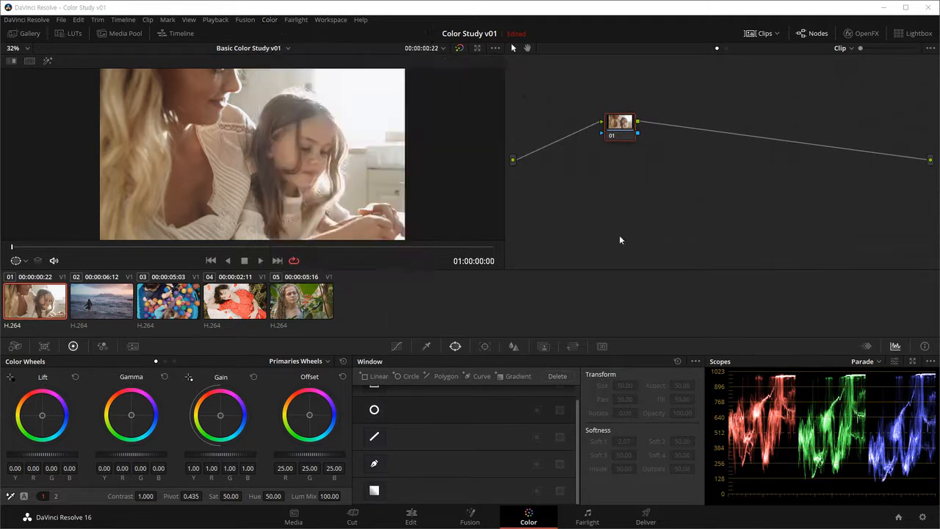
Step: Select clip 04, the woman in the red dress, and adjust the placement of node 01 in its node graph
click(241, 304)
drag(612, 138, 605, 134)
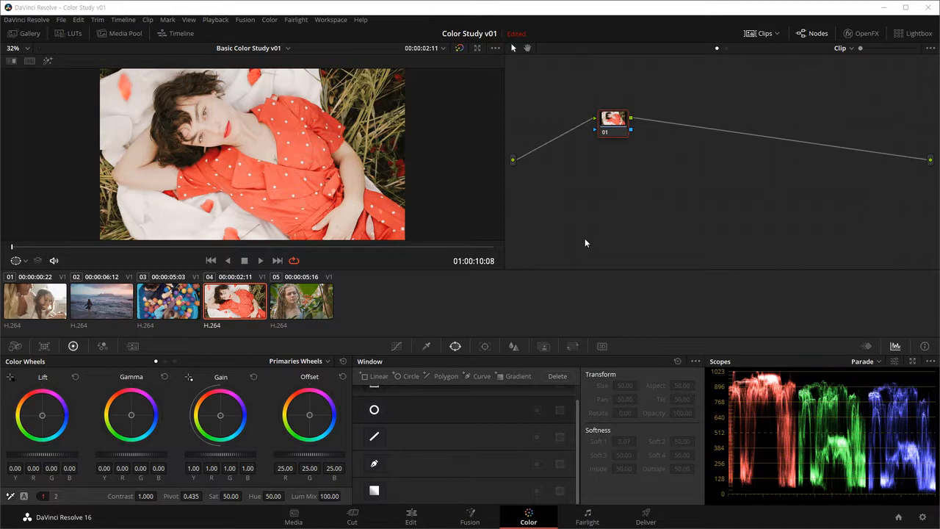
mouse_move(608, 122)
mouse_down()
mouse_move(600, 125)
mouse_move(618, 126)
mouse_up()
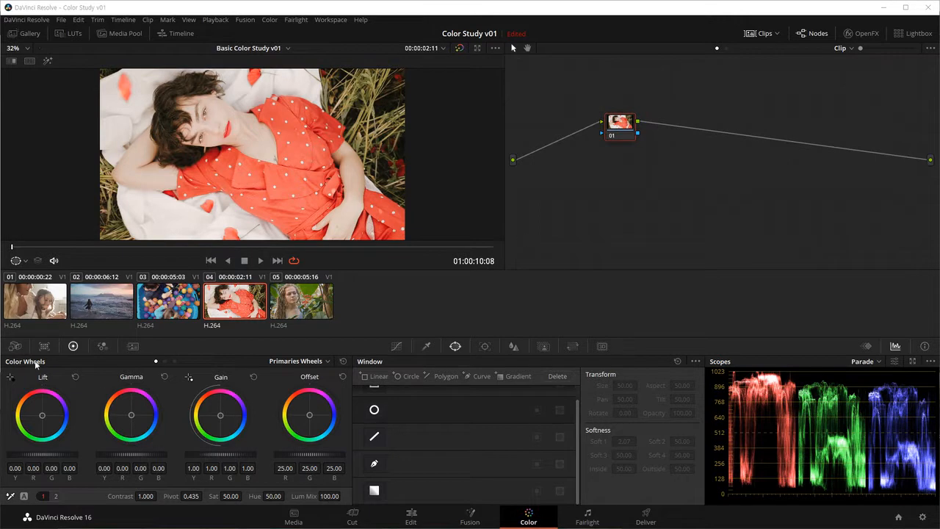
Step: Look through the other Color Wheels modes and return to Primaries Wheels
click(164, 360)
click(173, 361)
click(156, 361)
Step: Try a master Lift of -0.02, reset it, and tint the Lift toward green with R -0.10, G 0.03, B 0.01
mouse_move(42, 454)
mouse_down()
mouse_move(73, 454)
mouse_move(39, 454)
mouse_up()
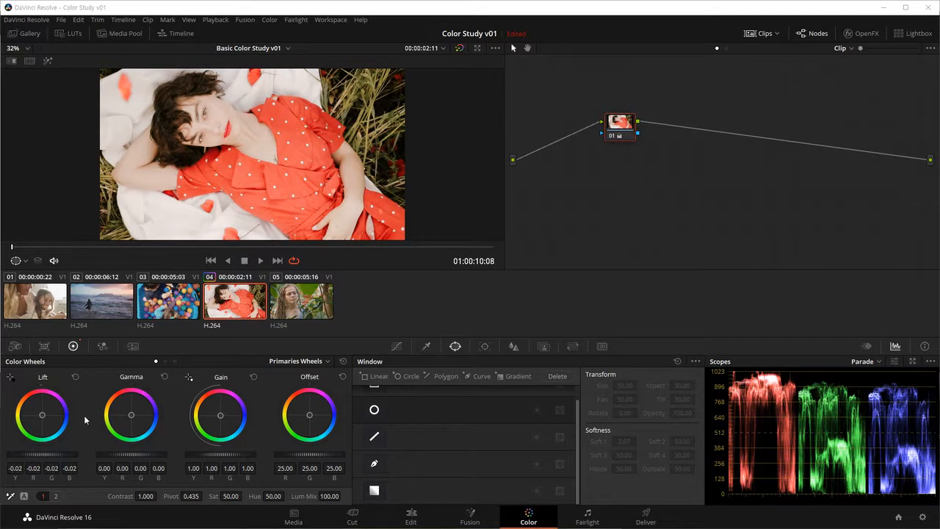
click(75, 377)
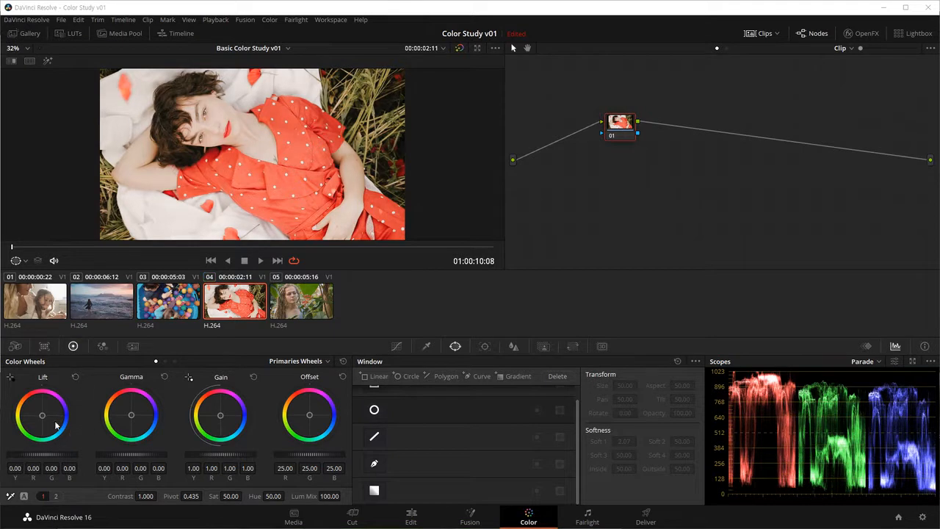
mouse_move(42, 417)
mouse_down()
mouse_move(52, 411)
mouse_move(42, 420)
mouse_up()
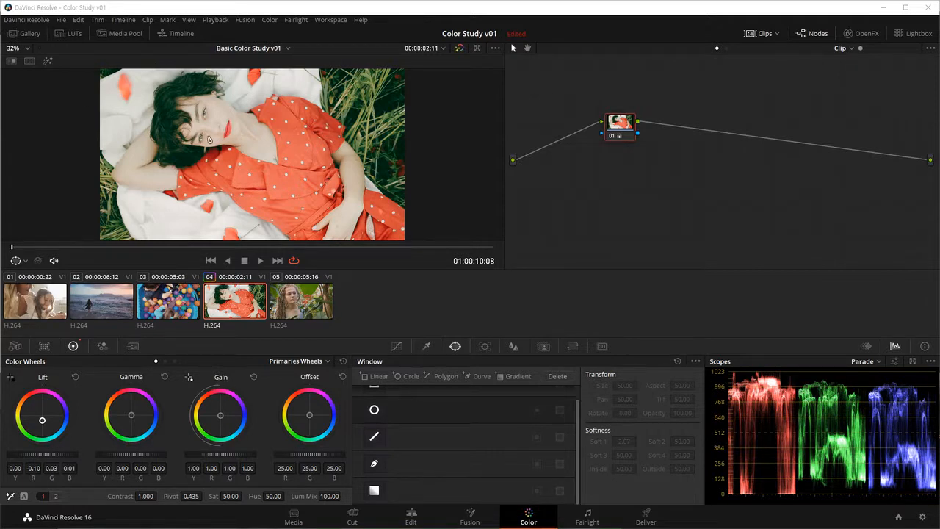
Step: Try lowering the master Gain to 0.34, reset it, and tint the Gain toward blue with R 0.92, G 1.01, B 1.13
drag(215, 454, 189, 454)
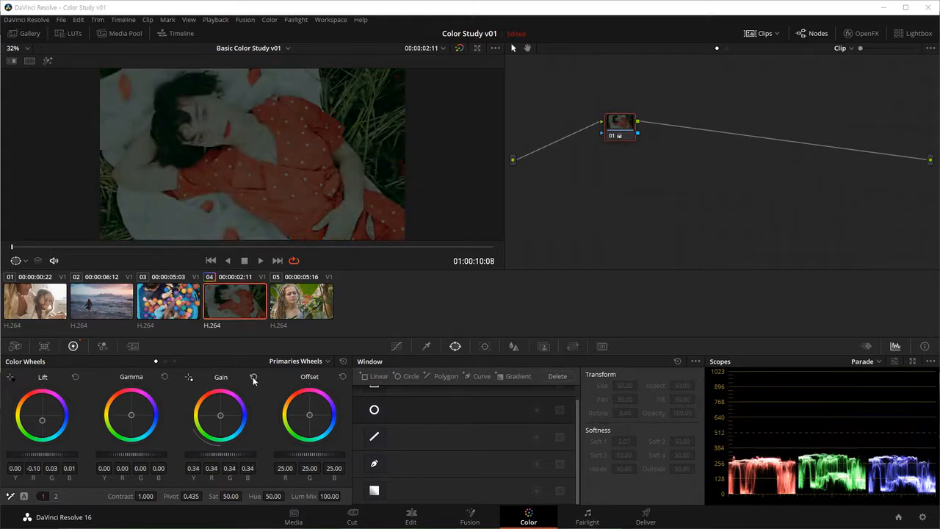
click(253, 377)
drag(220, 415, 222, 415)
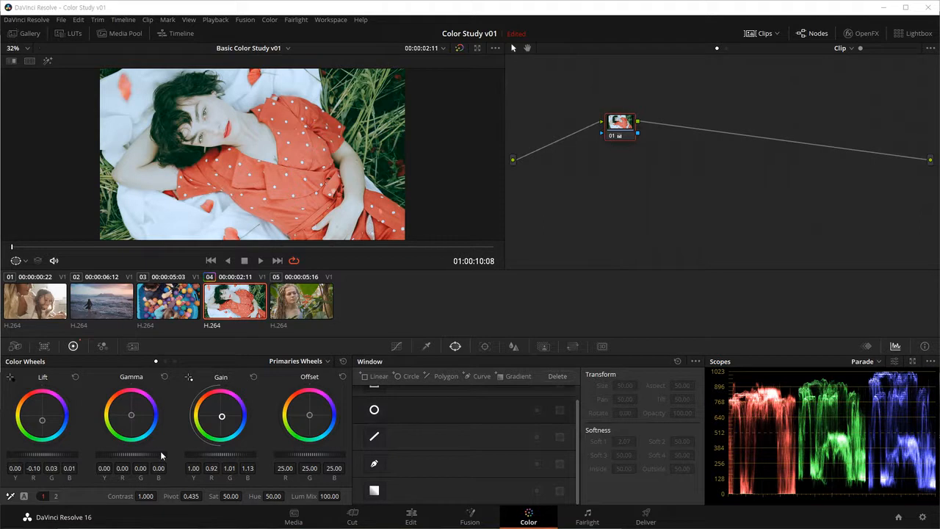
Step: Reset a trial master Gamma of -0.08, tint the Gamma with R -0.03, G 0.01, and compare the image with the grade bypassed
mouse_move(137, 456)
mouse_down()
mouse_move(151, 456)
mouse_move(143, 456)
mouse_up()
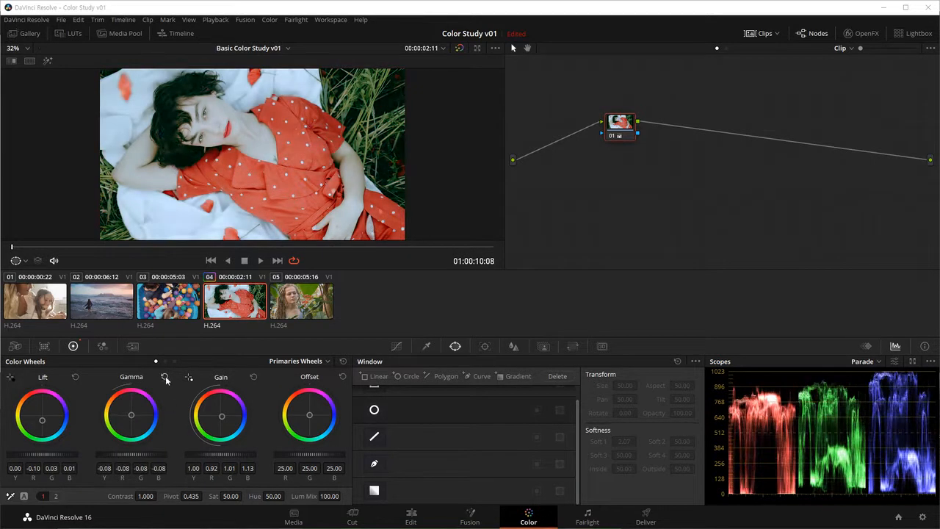
click(164, 376)
drag(131, 415, 131, 417)
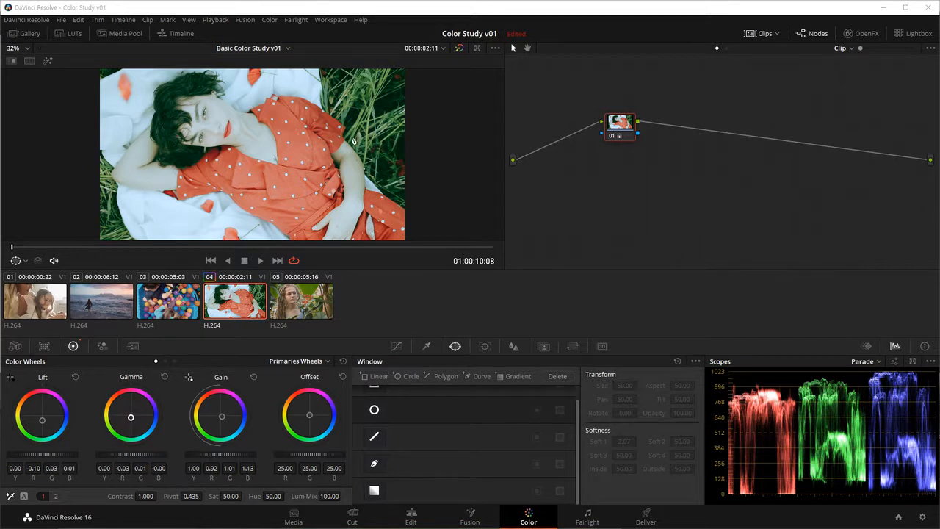
key(shift+d)
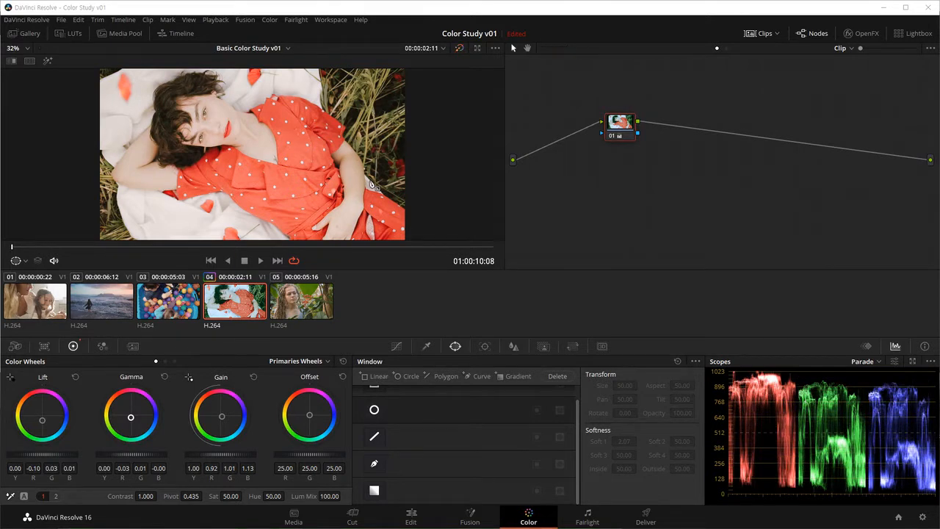
key(shift+d)
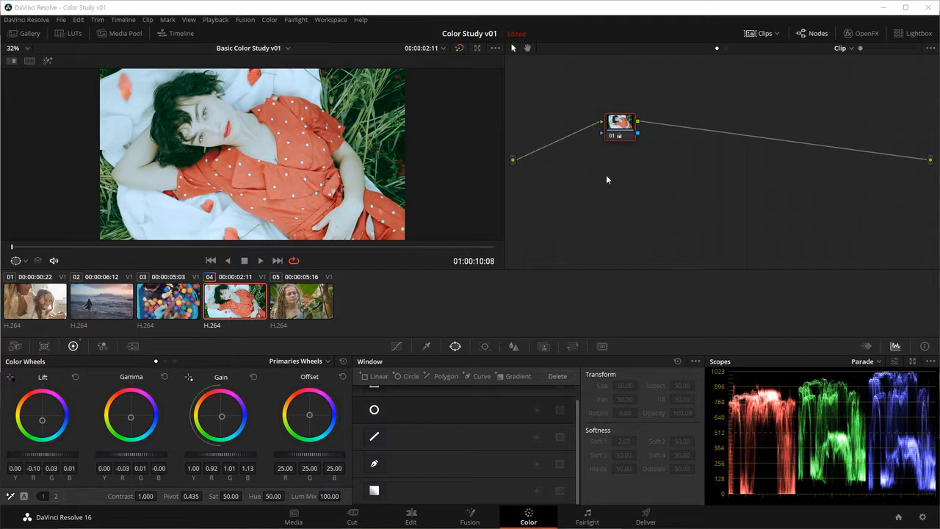
Step: Add a second source input to the node graph and move node 01 slightly higher
right_click(586, 179)
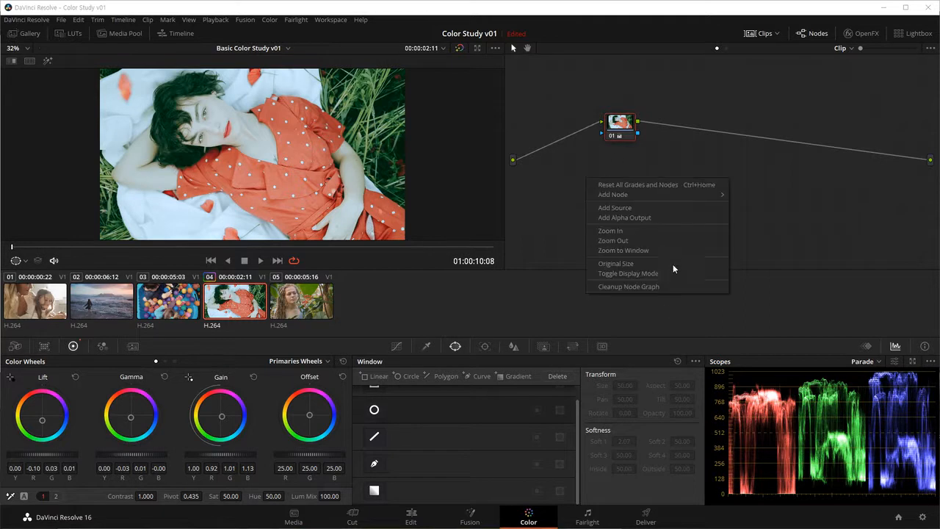
click(623, 209)
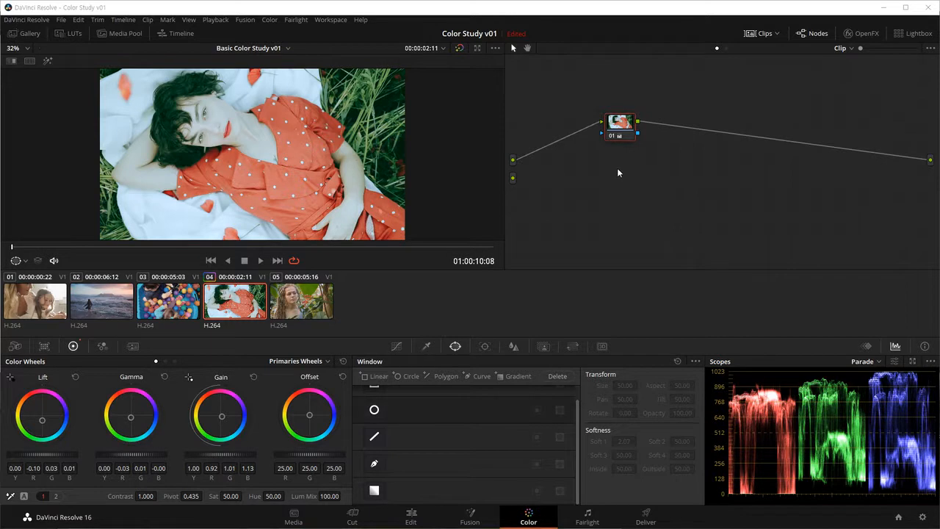
drag(617, 142, 604, 124)
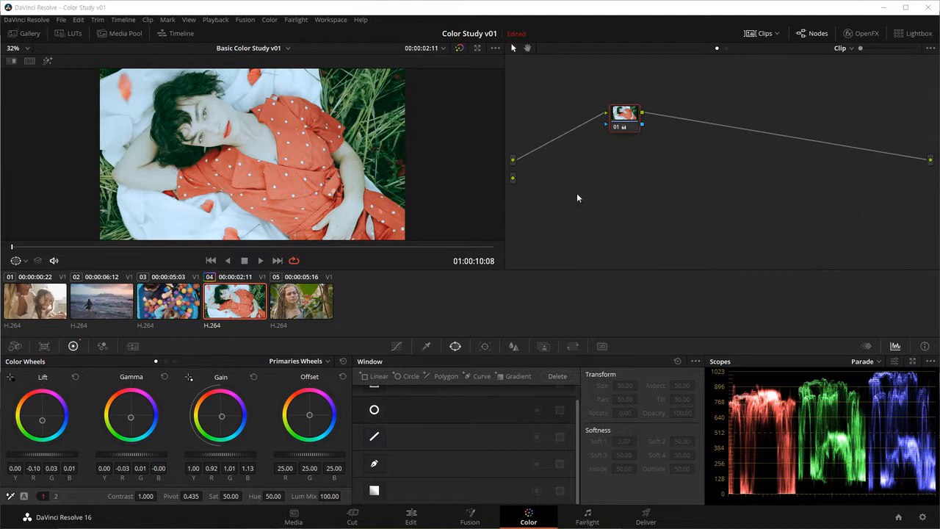
Step: Add a corrector node beneath node 01 and connect it from the second source to the graph's output
right_click(589, 174)
mouse_move(620, 193)
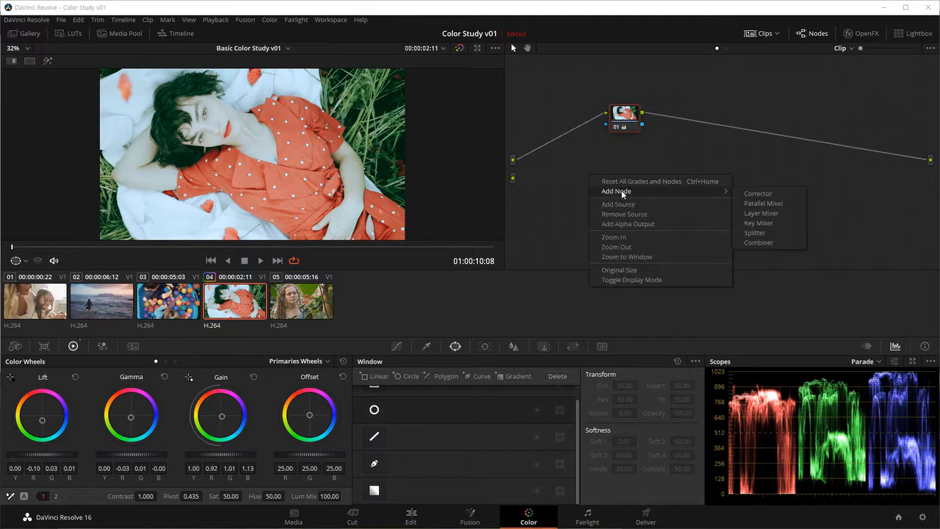
click(764, 193)
drag(587, 178, 619, 185)
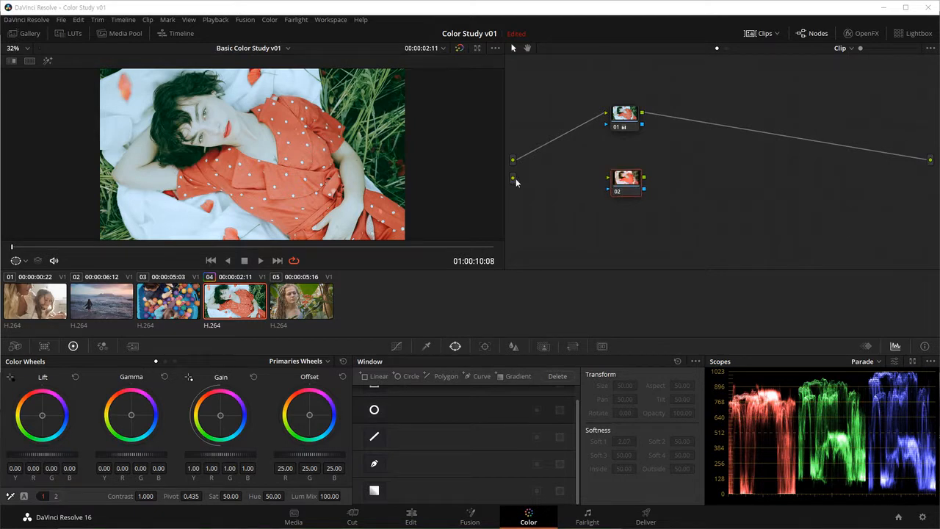
drag(513, 180, 705, 178)
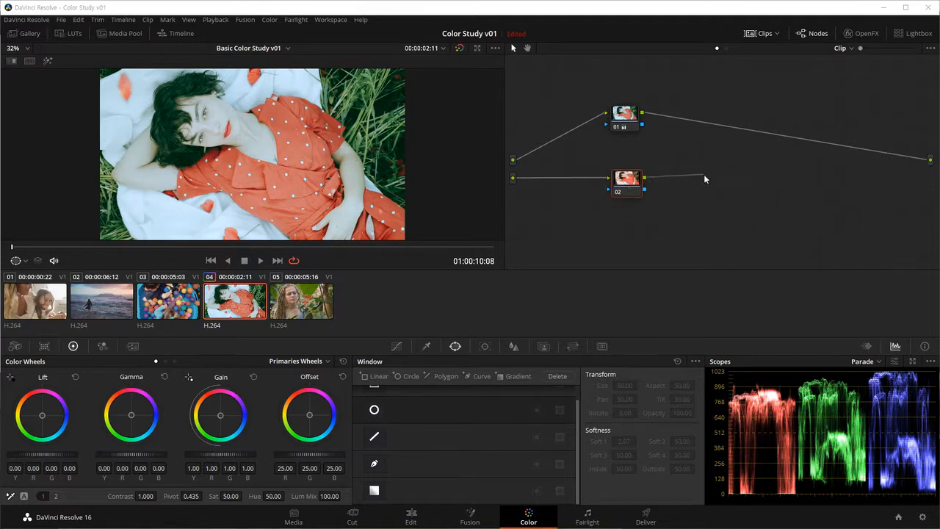
drag(646, 178, 932, 162)
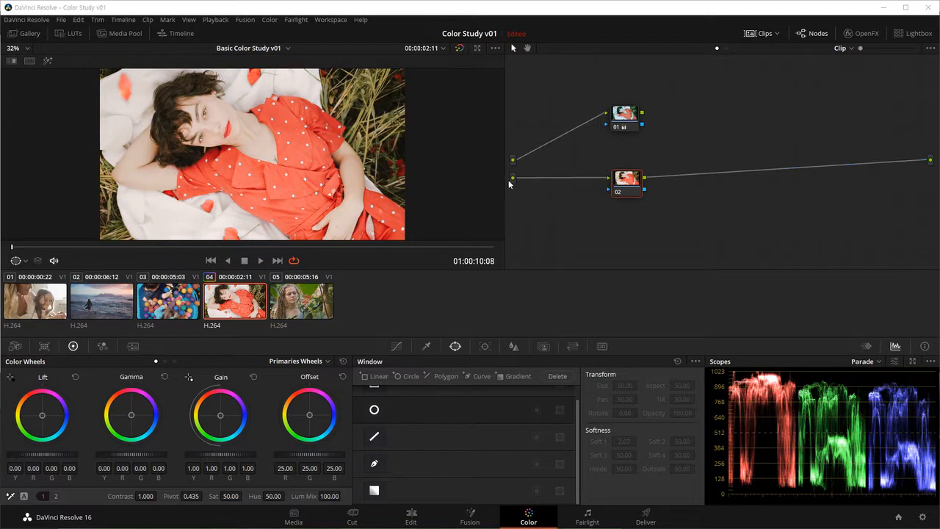
Step: Lower node 02 slightly and make it black and white with saturation 0, Lift 0.02, Gamma 0.01, Gain 0.94 and contrast 1.262
drag(623, 183, 623, 200)
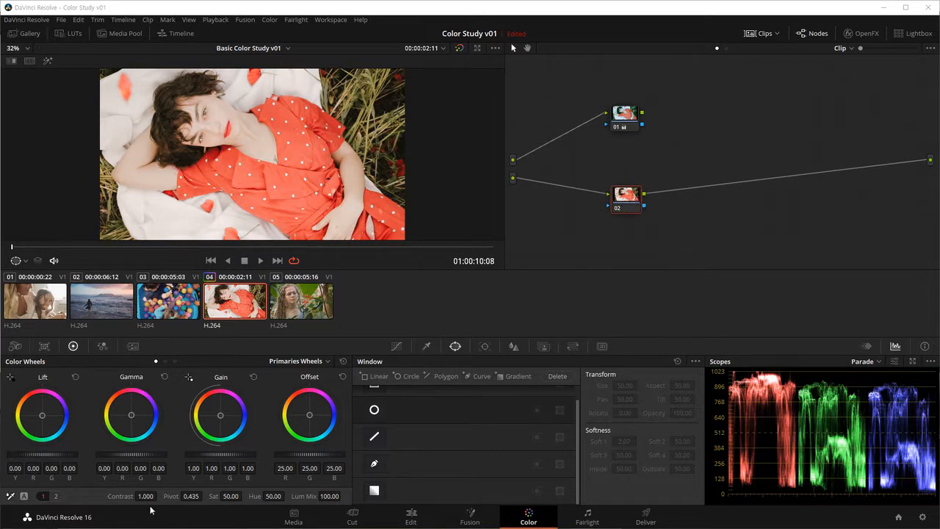
drag(230, 496, 151, 496)
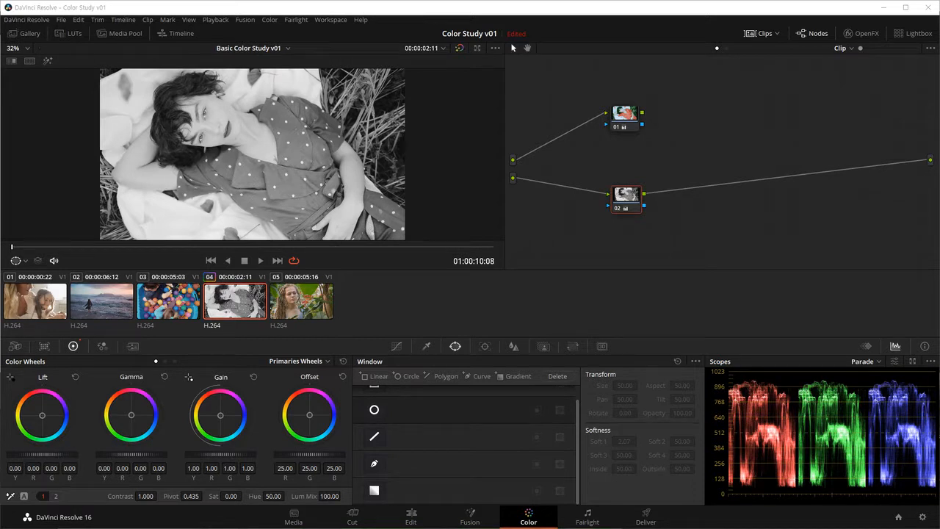
drag(51, 453, 60, 453)
drag(126, 455, 129, 454)
drag(221, 454, 205, 455)
mouse_move(149, 497)
mouse_down()
mouse_move(180, 497)
mouse_move(144, 497)
mouse_up()
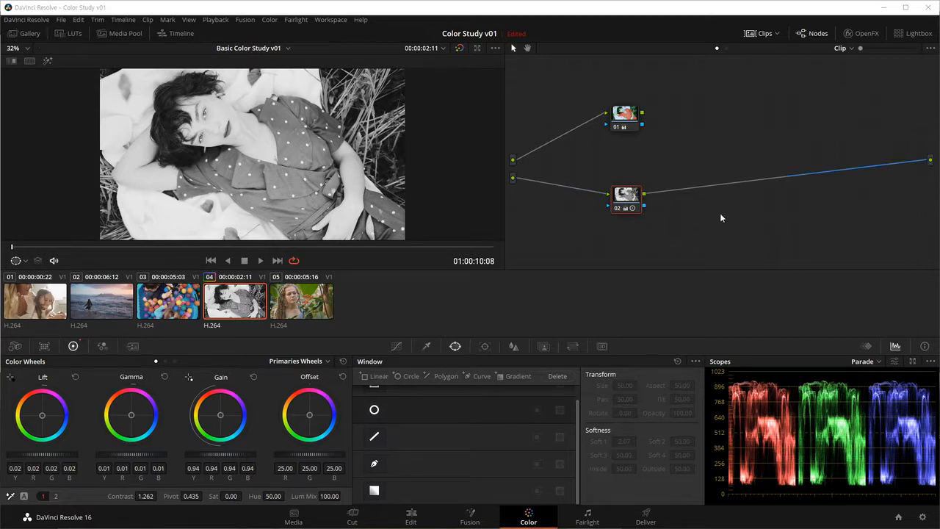
Step: Shift nodes 02 and 01 slightly and connect node 01 to the graph's output in place of node 02
mouse_move(625, 206)
mouse_down()
mouse_move(620, 192)
mouse_move(619, 209)
mouse_up()
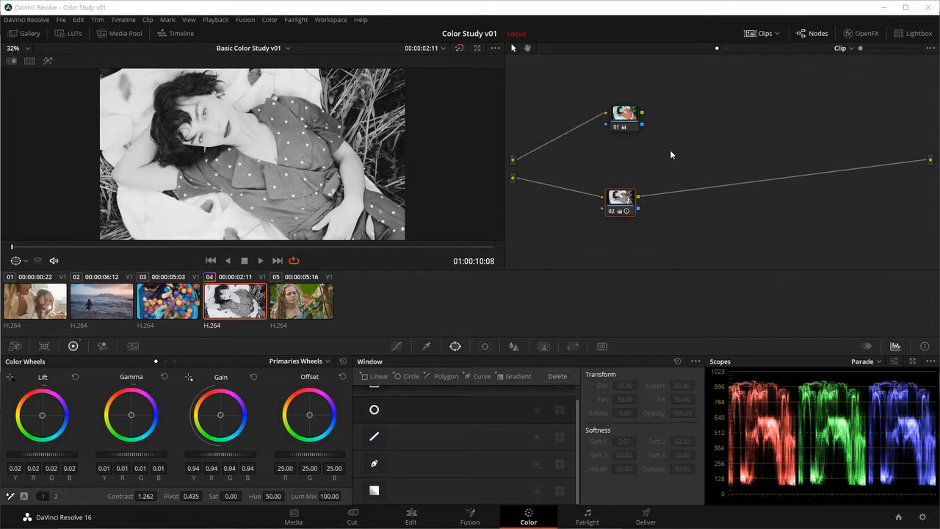
click(627, 116)
drag(627, 115, 930, 159)
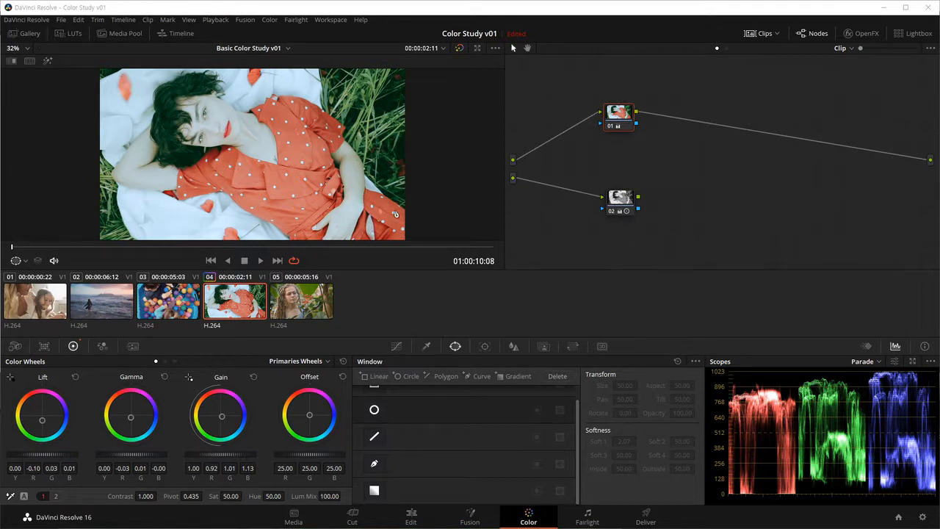
click(271, 21)
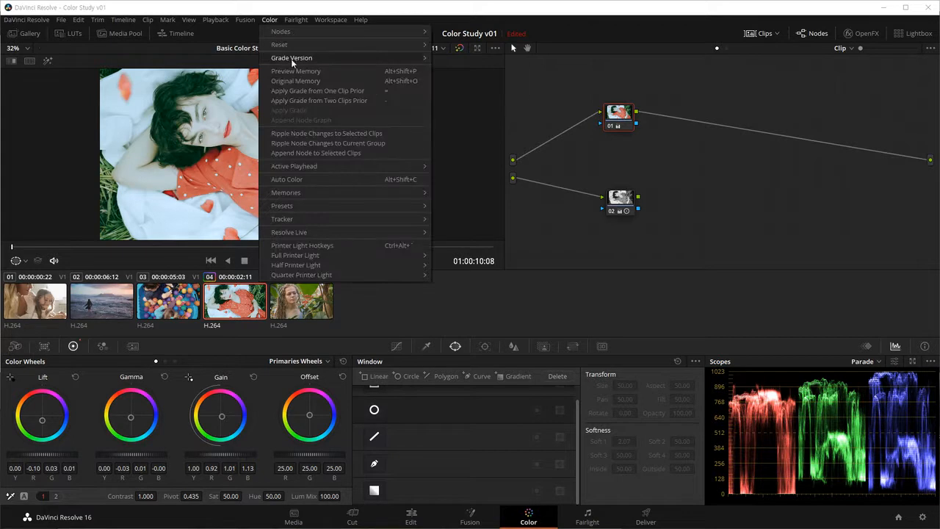
mouse_move(291, 59)
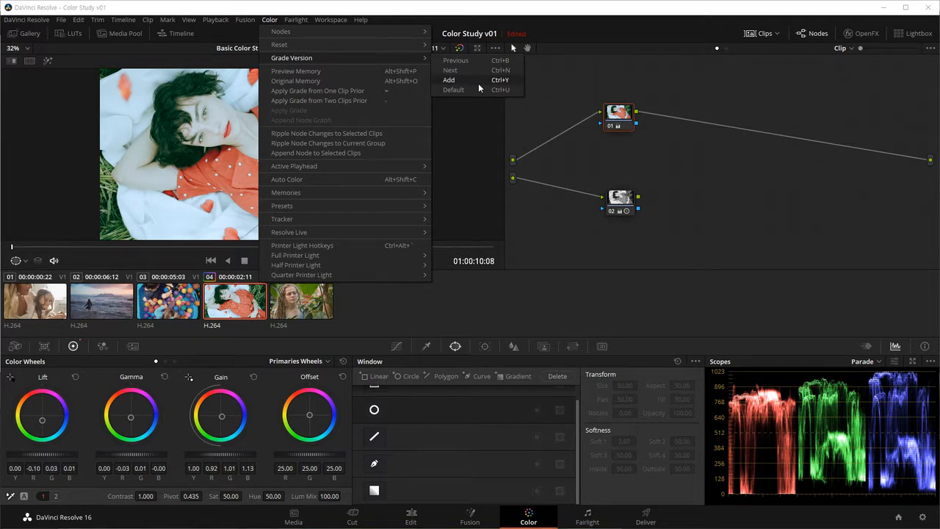
click(704, 148)
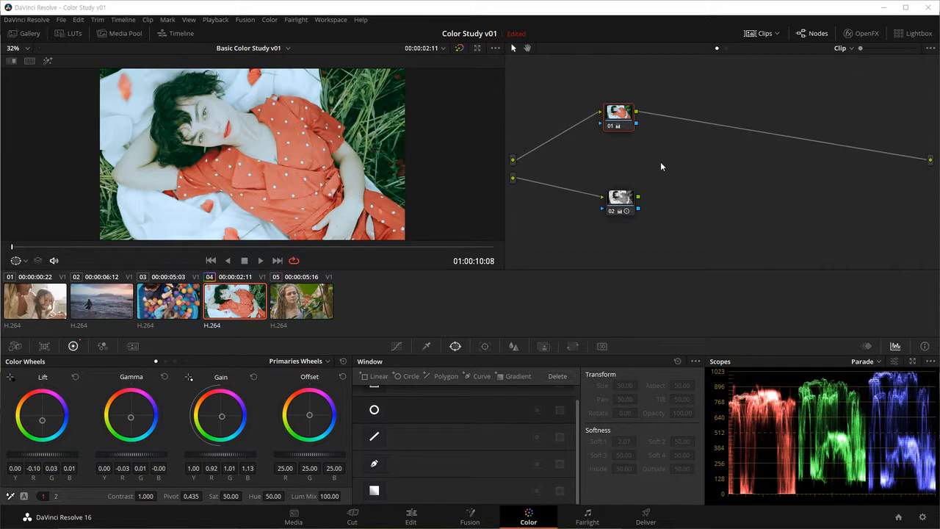
Step: Delete corrector node 02 and remove the unused second source from the node graph
click(621, 206)
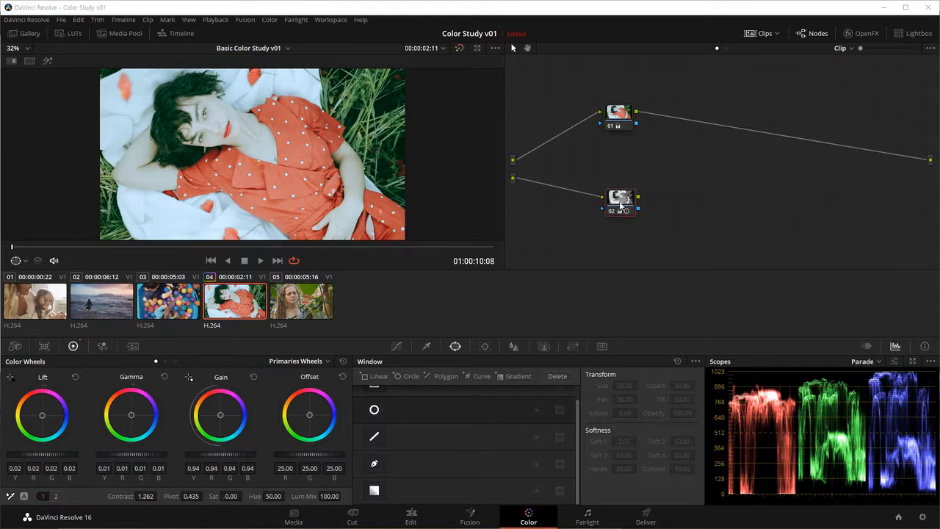
key(Delete)
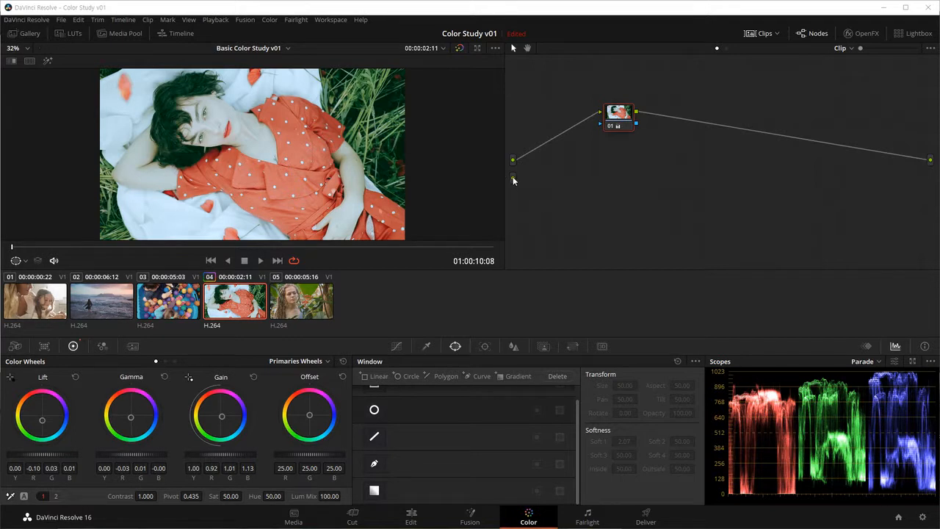
right_click(537, 171)
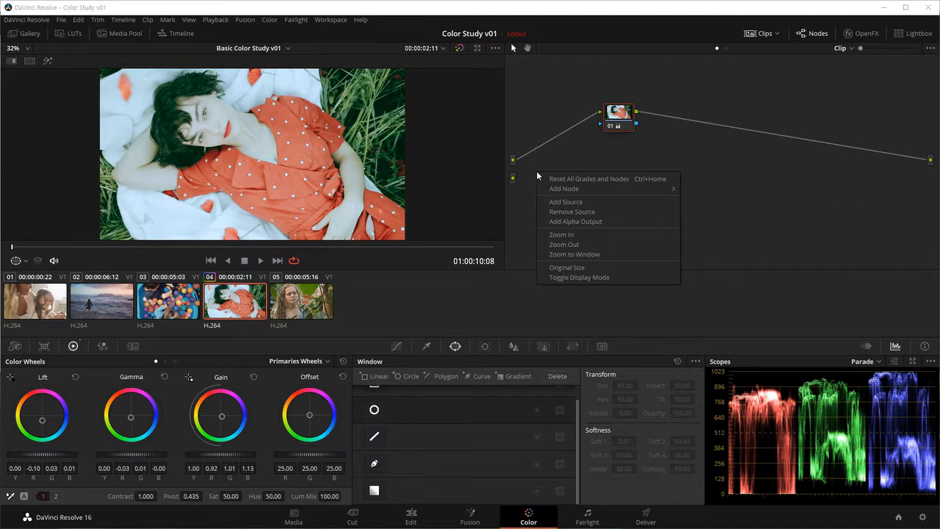
click(581, 212)
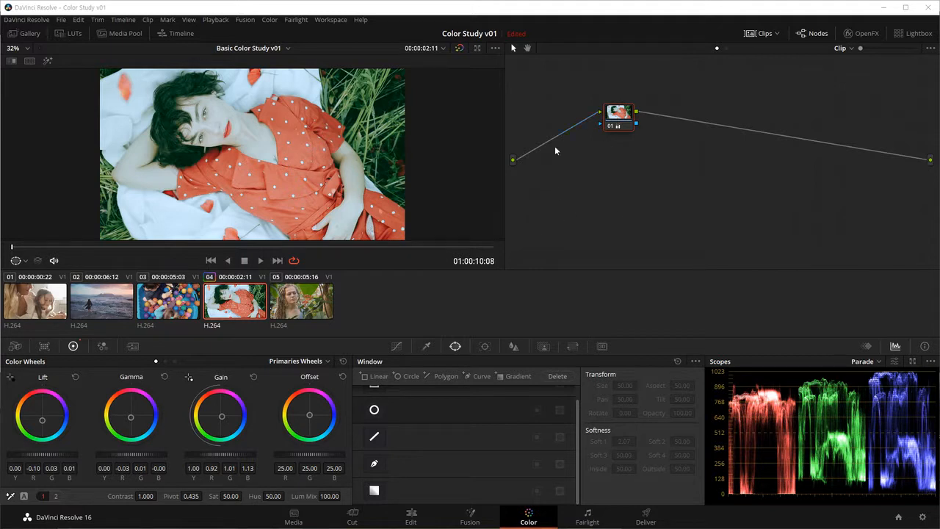
Step: Add a new grade version to clip 04 and reset its grade
click(268, 20)
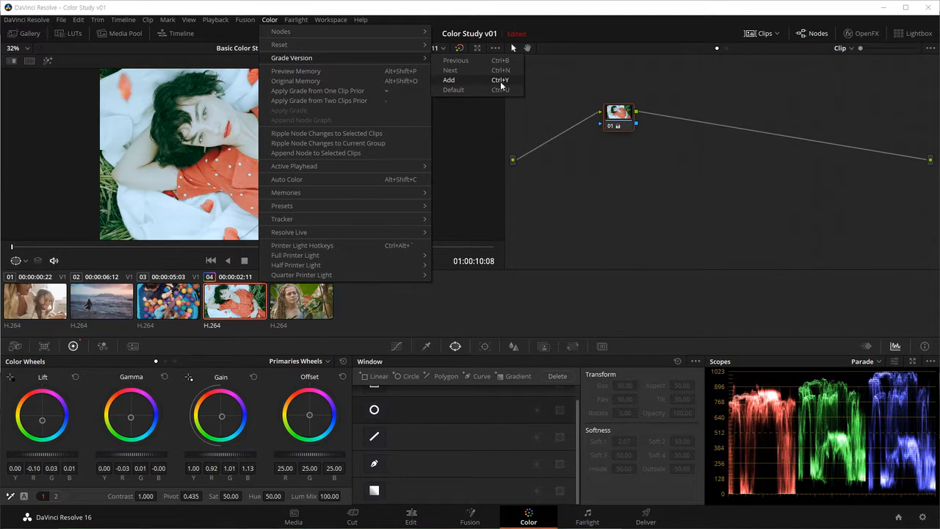
key(ctrl+y)
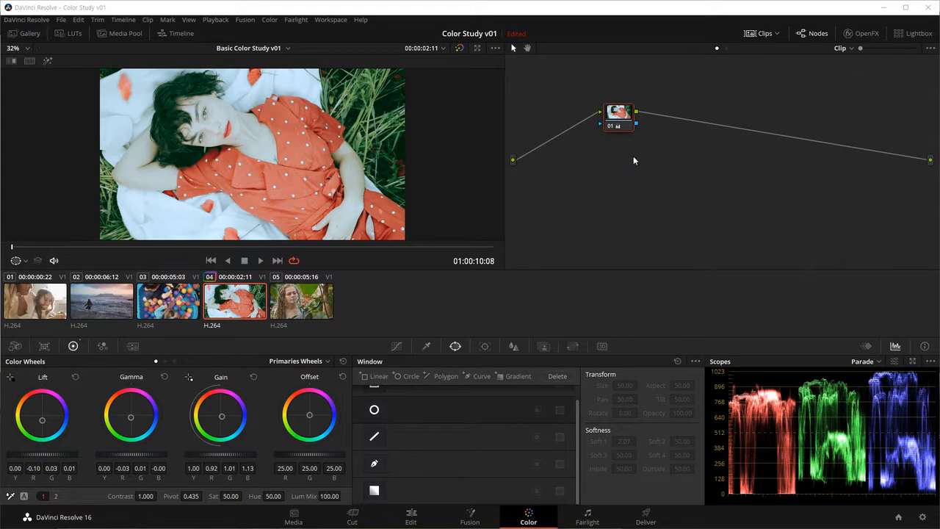
key(ctrl+shift+Home)
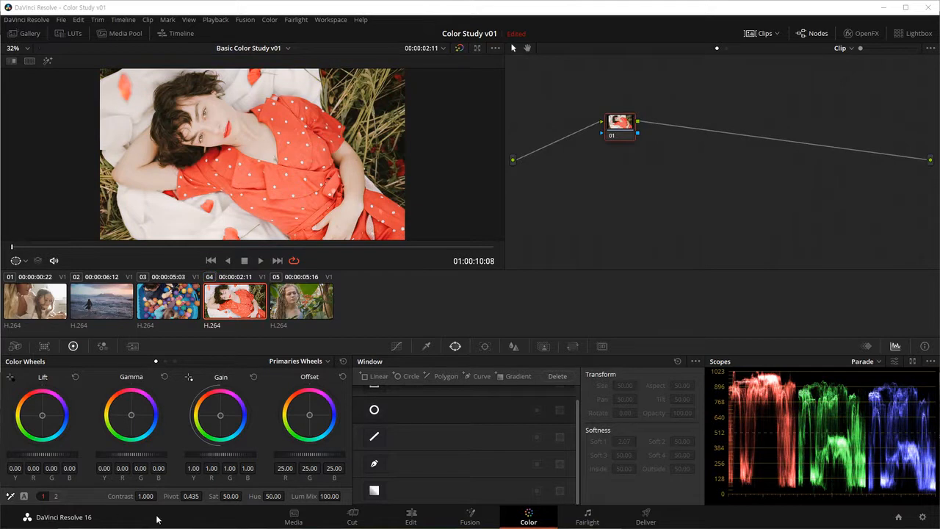
Step: Make the new version black and white with saturation 0, Lift -0.02, Gamma -0.02, Gain 1.06 and contrast 1.126
drag(230, 497, 169, 496)
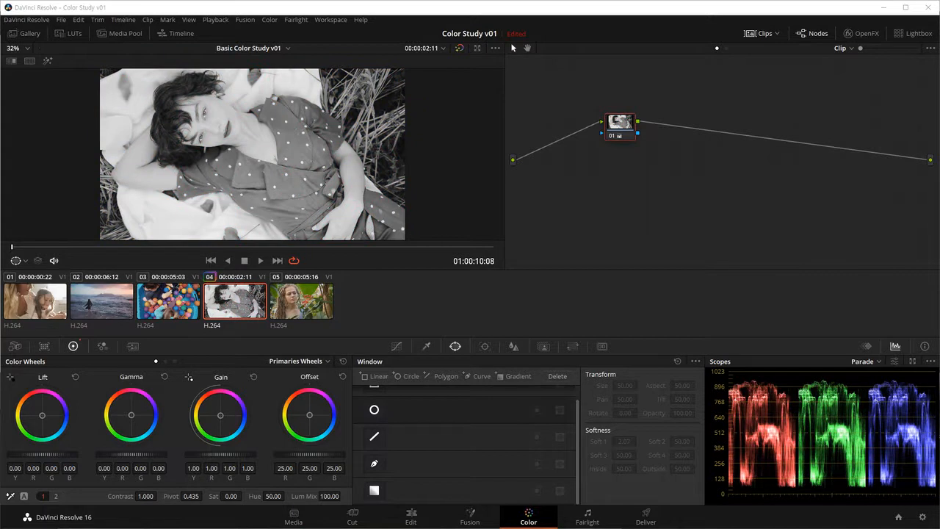
drag(50, 453, 41, 453)
drag(143, 456, 133, 456)
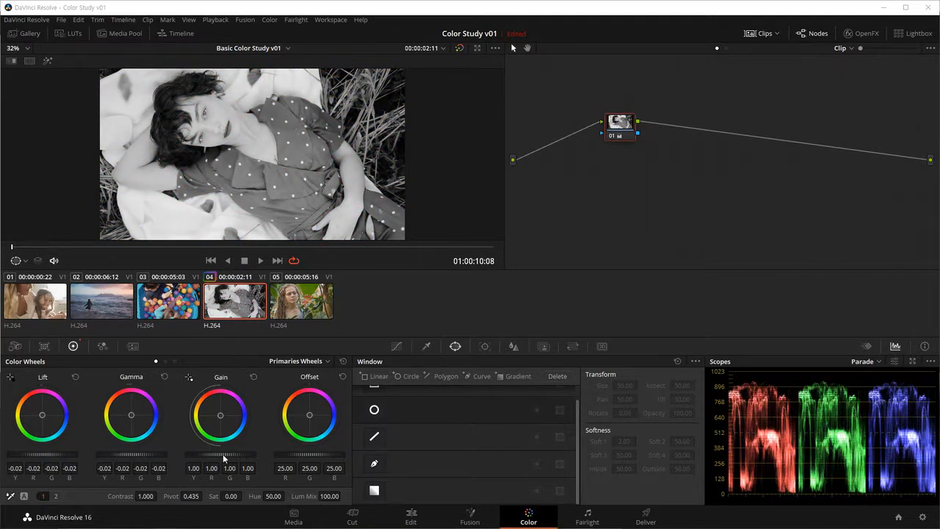
drag(224, 456, 229, 455)
drag(145, 495, 234, 494)
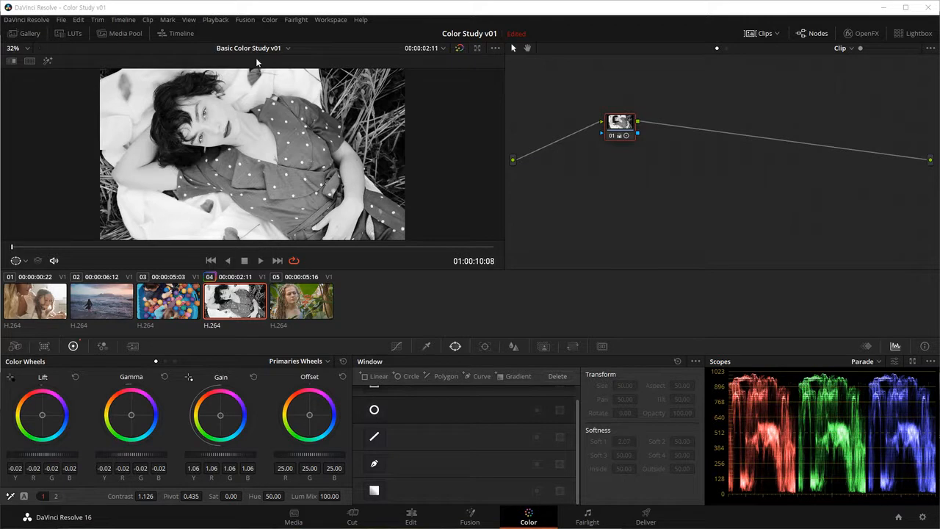
Step: Switch clip 04 to its previous grade version and back to the black-and-white version
click(269, 20)
mouse_move(294, 59)
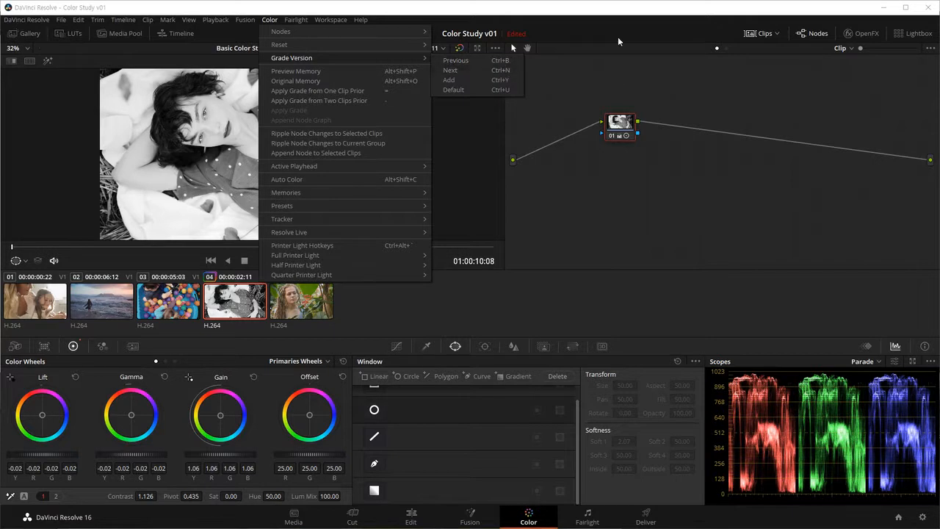
click(595, 9)
key(ctrl+b)
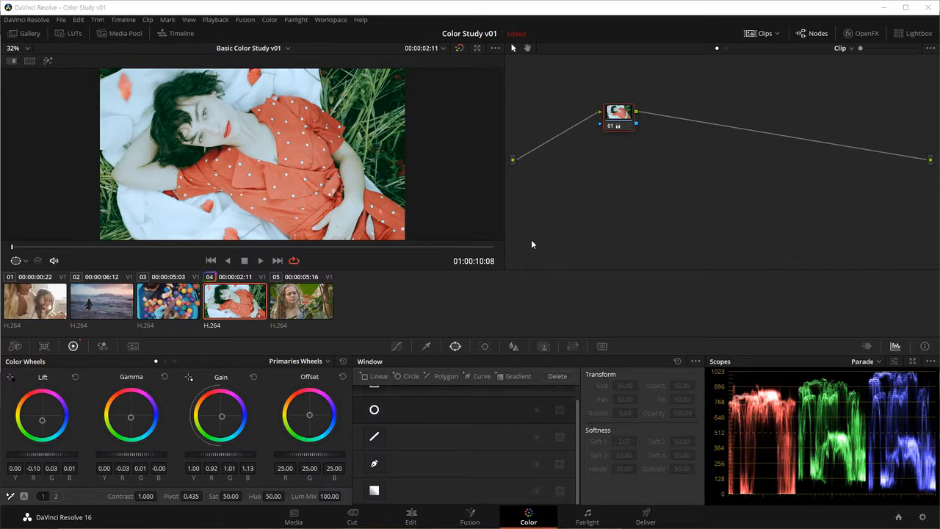
key(ctrl+n)
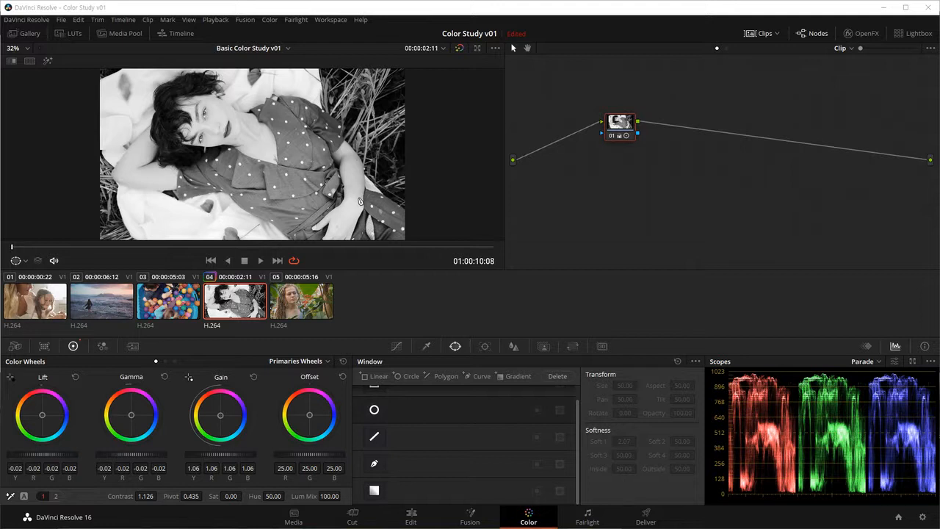
Step: Compare the clip's grade versions in a split screen set to Version, viewing it enlarged and full screen before restoring the normal layout
click(29, 61)
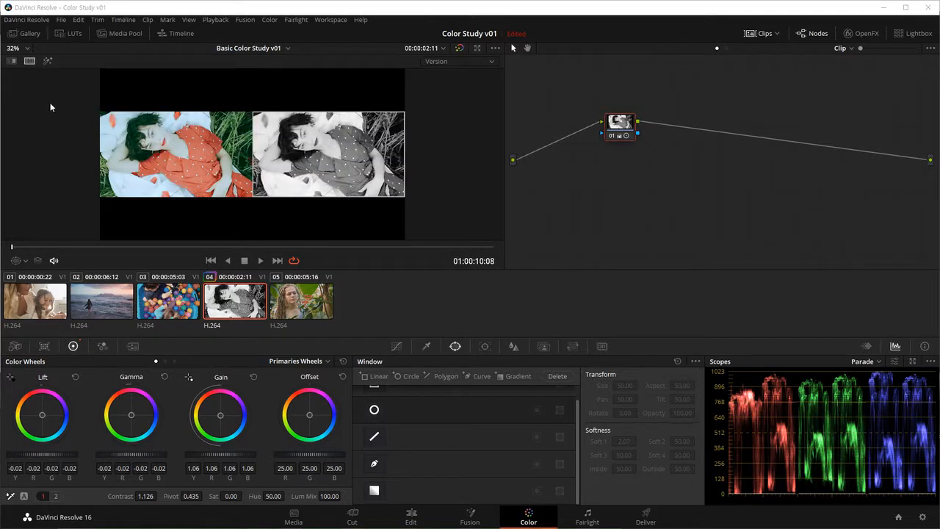
click(460, 60)
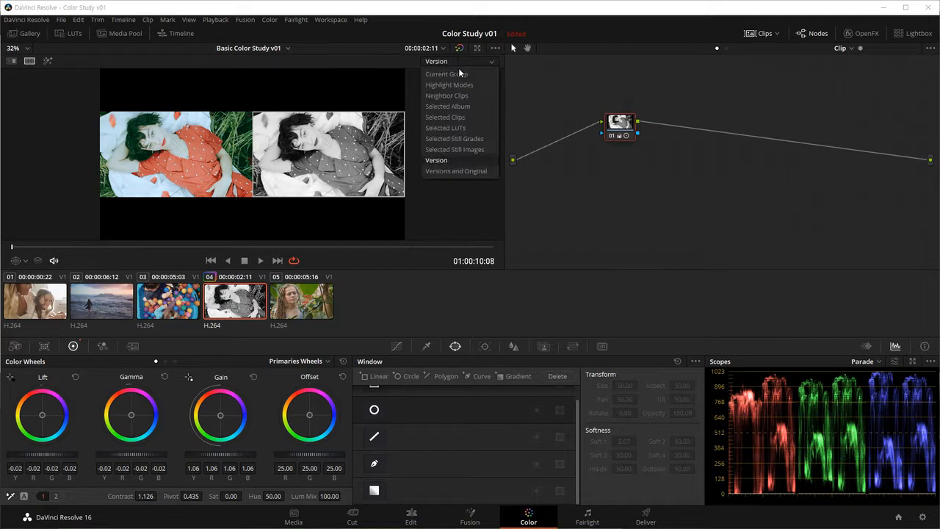
click(445, 159)
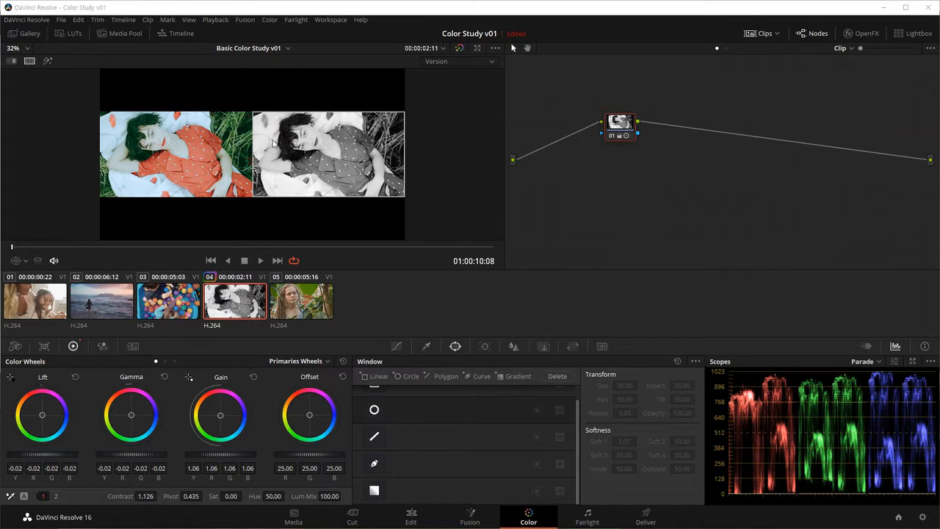
key(alt+f)
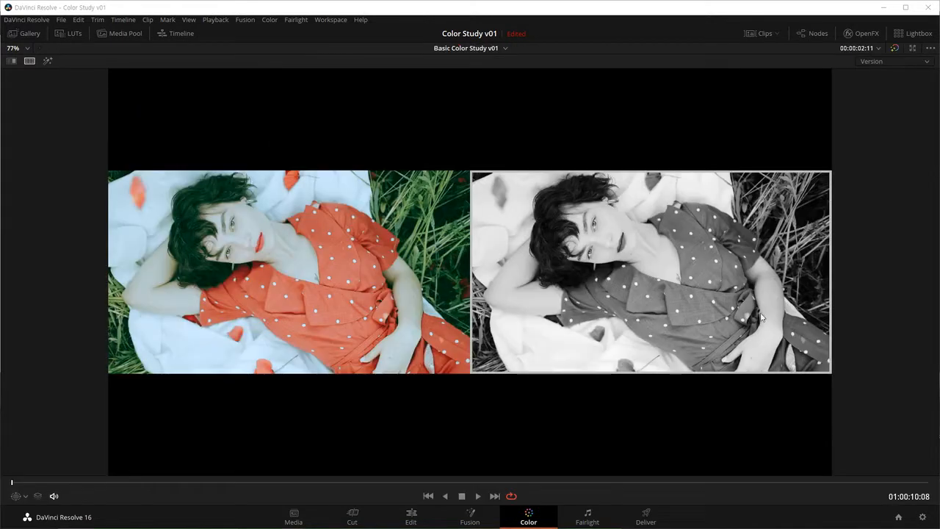
key(ctrl+f)
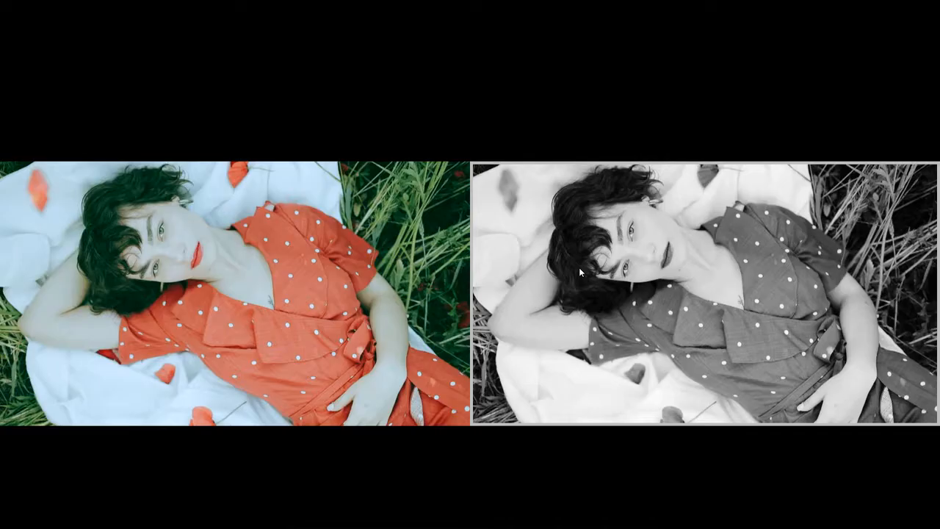
key(ctrl+f)
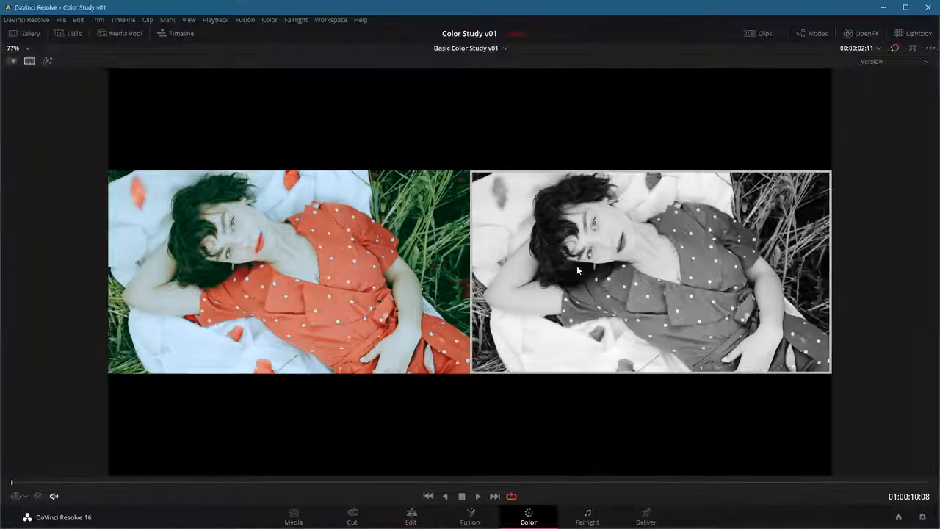
key(alt+f)
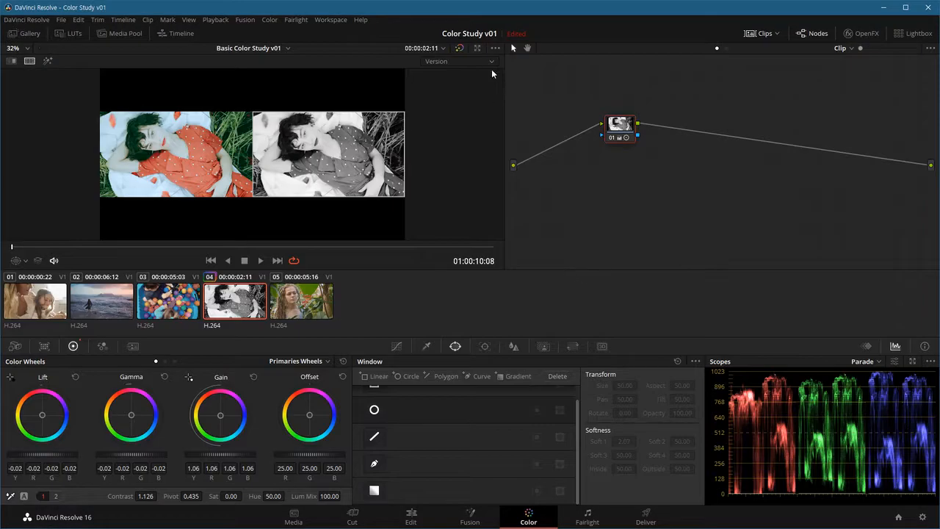
Step: Compare both versions with the ungraded clip using Versions and Original, play part of the clip, and turn off the split screen
click(472, 61)
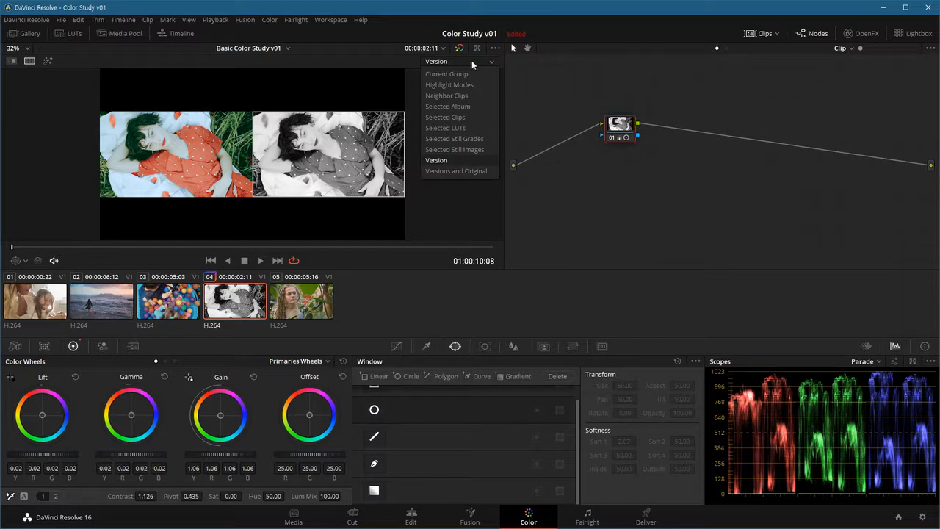
click(462, 170)
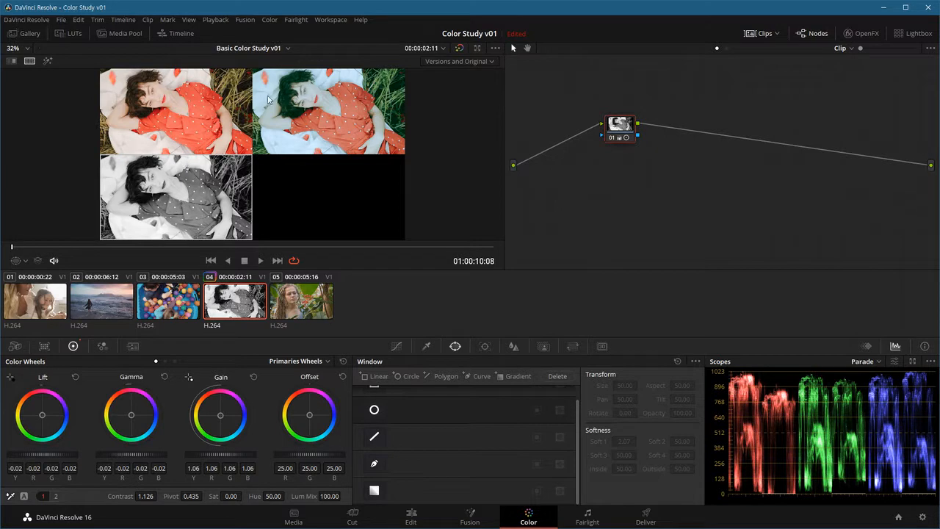
click(223, 247)
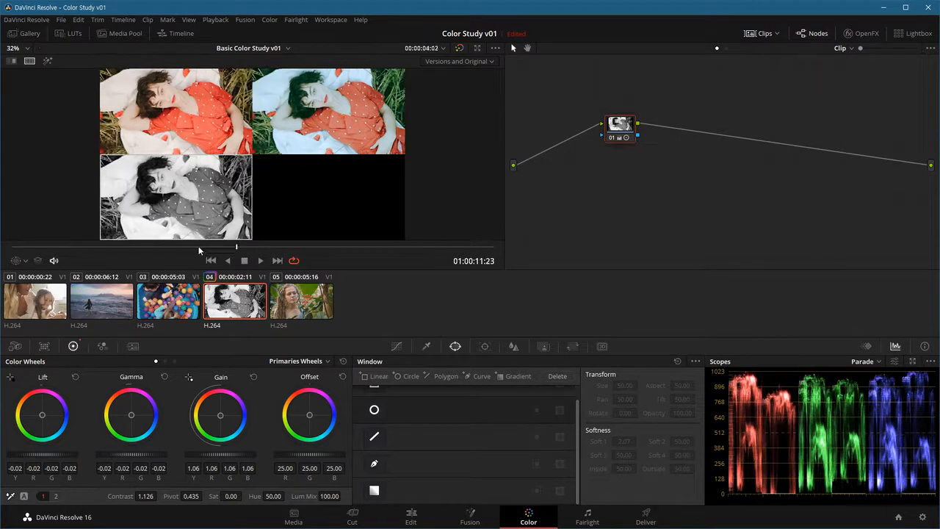
click(260, 261)
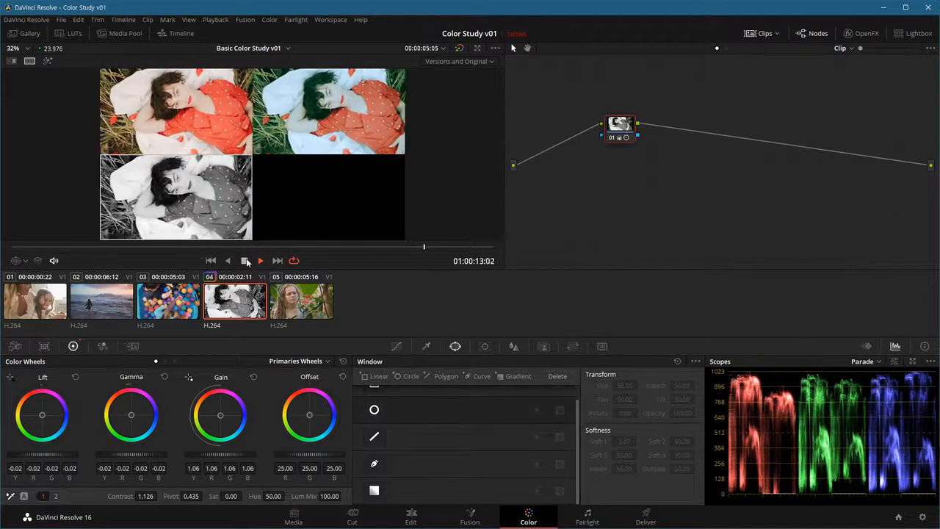
click(245, 261)
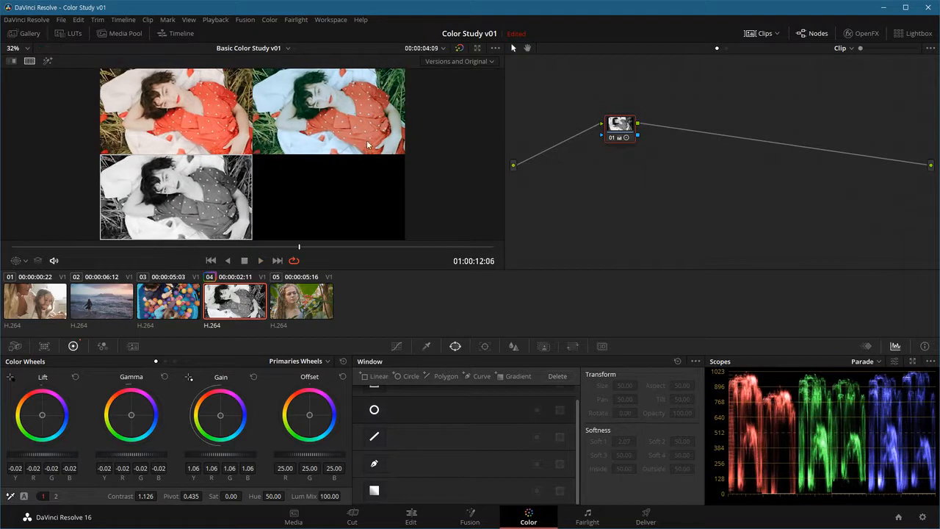
click(29, 62)
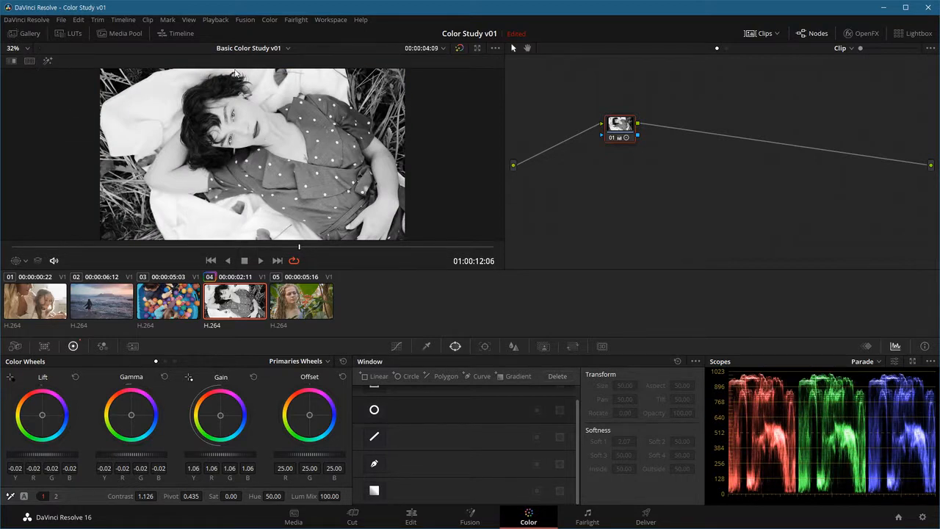
Step: Review the Grade Version commands and switch clip 04 to the previous version, the next one and the previous one again
click(276, 22)
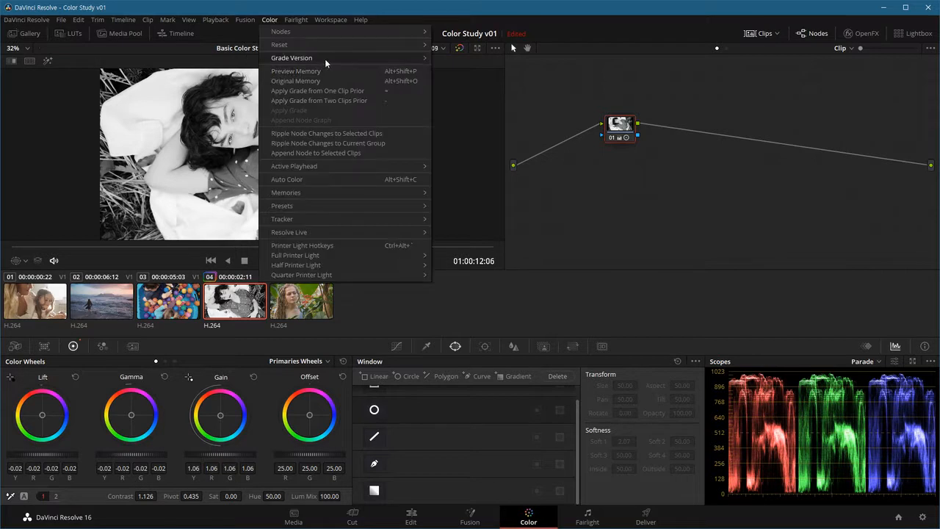
mouse_move(325, 58)
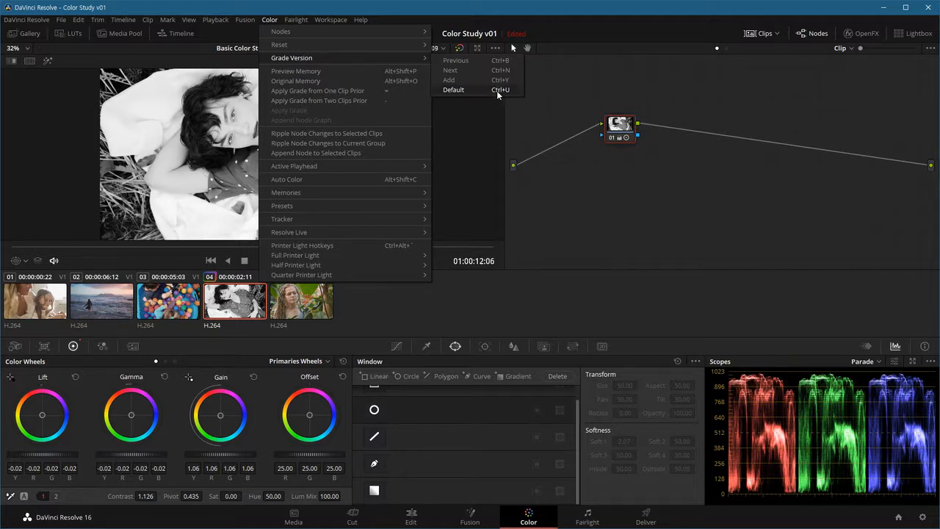
click(472, 136)
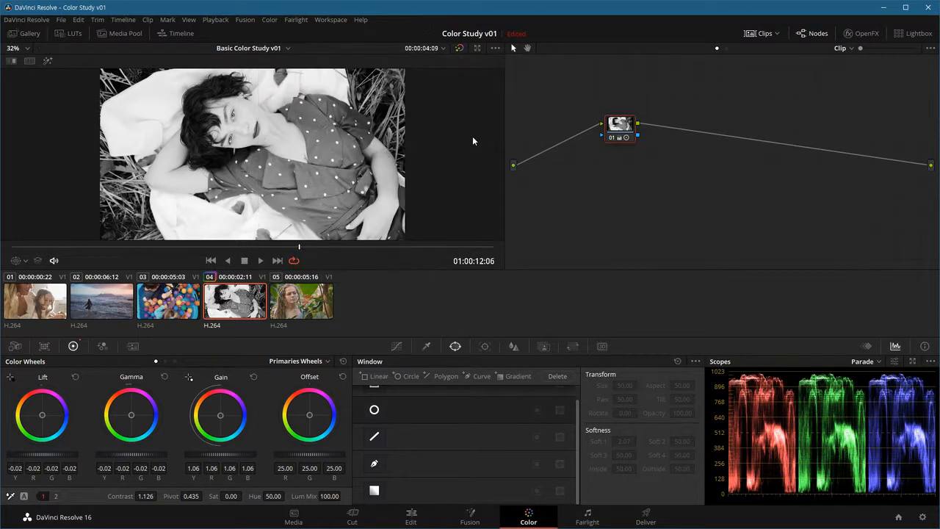
key(ctrl+b)
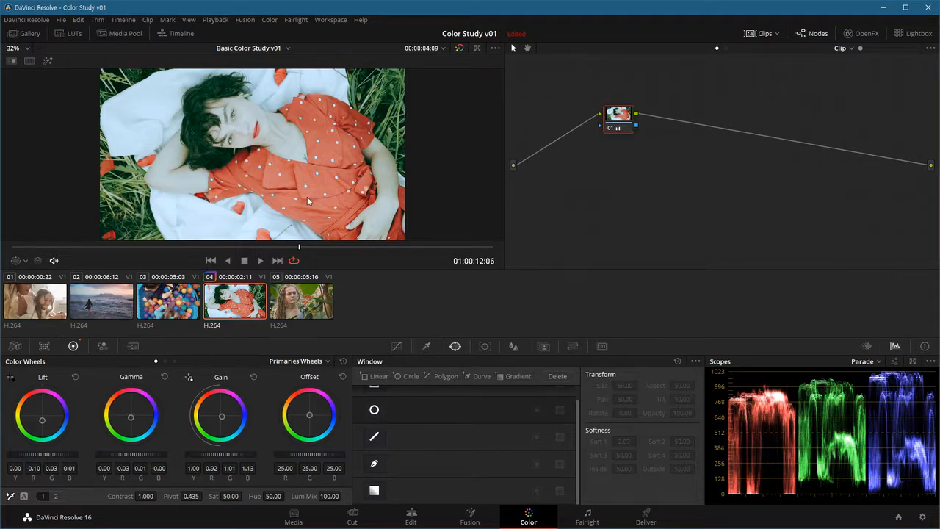
key(ctrl+n)
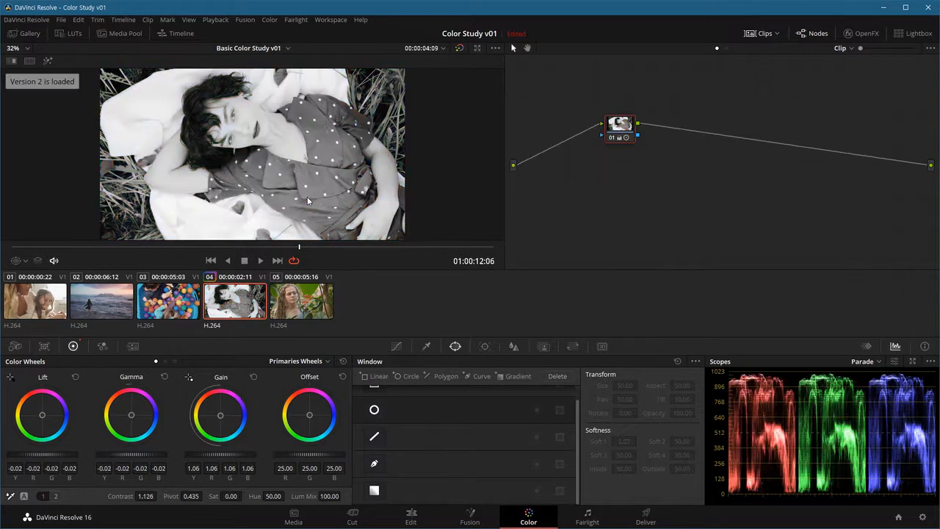
key(ctrl+b)
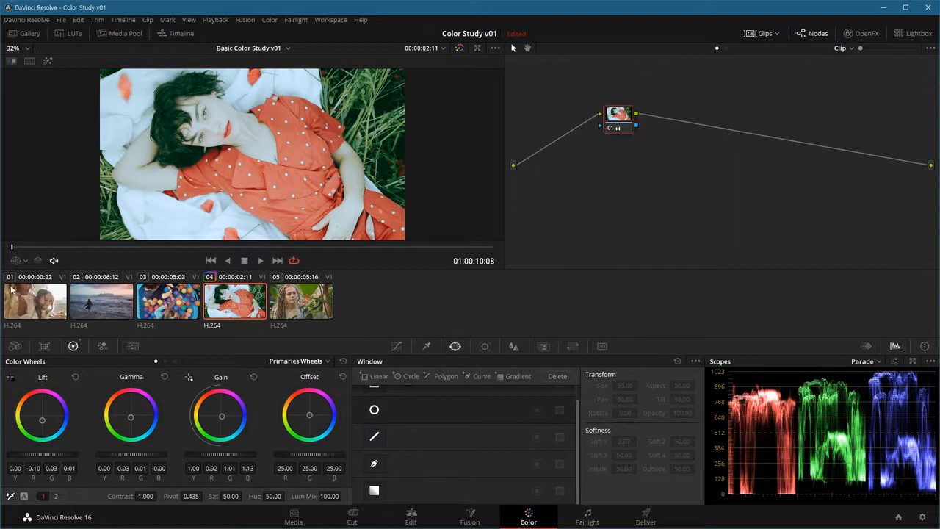
Step: Hide and reshow the clip thumbnails, and change the thumbnail labels to show the grade version name
click(764, 35)
click(764, 32)
mouse_move(211, 330)
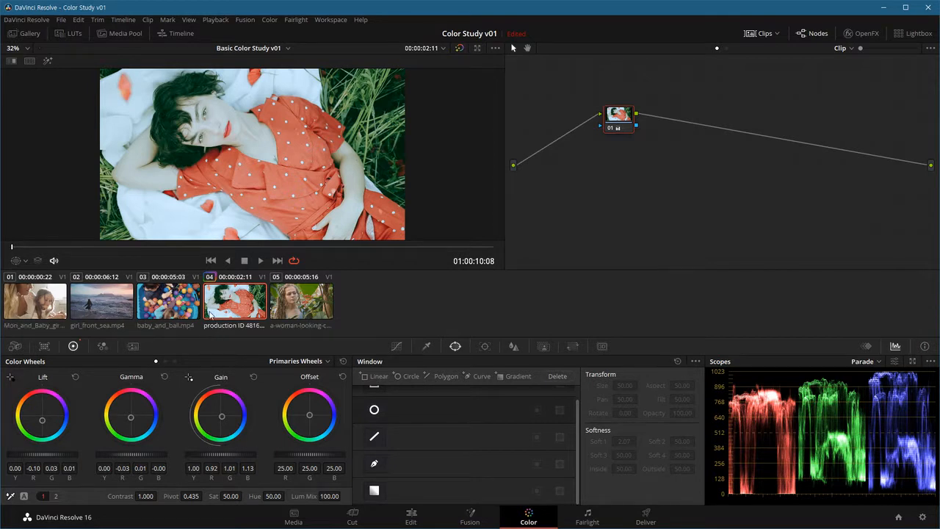
click(224, 327)
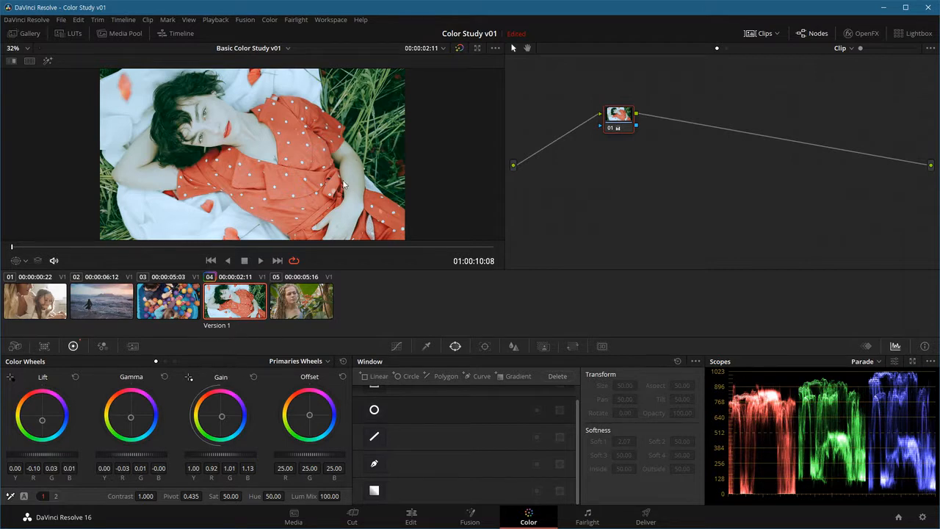
Step: Switch clip 04 to Version 2, back to Version 1 and again to Version 2 while checking its thumbnail label
key(ctrl+n)
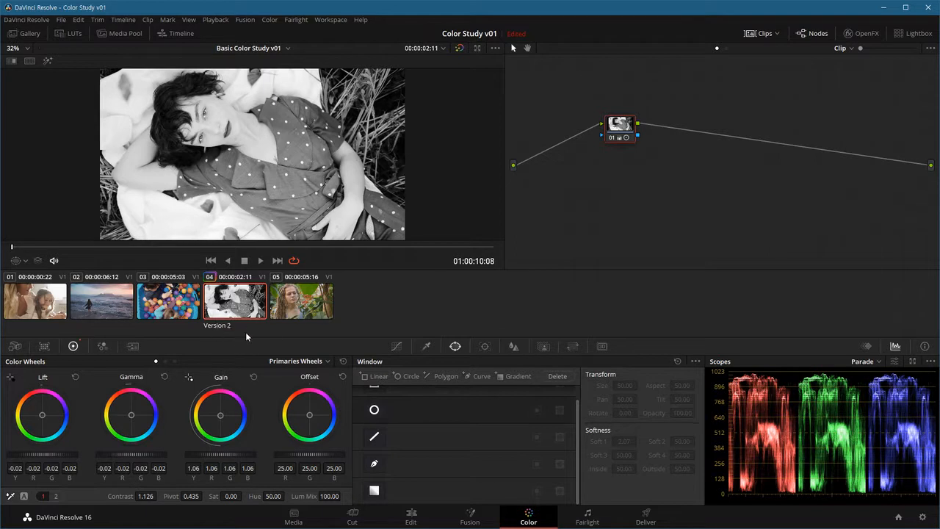
key(ctrl+b)
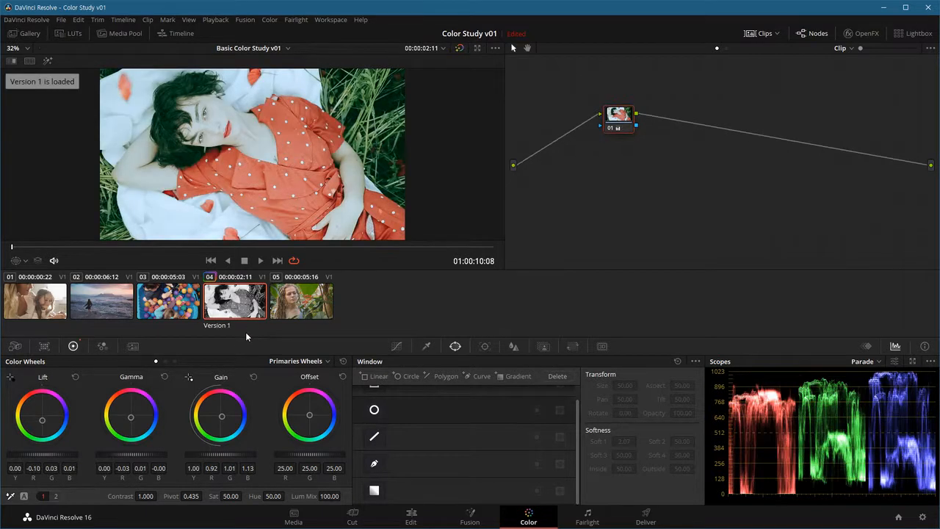
key(ctrl+n)
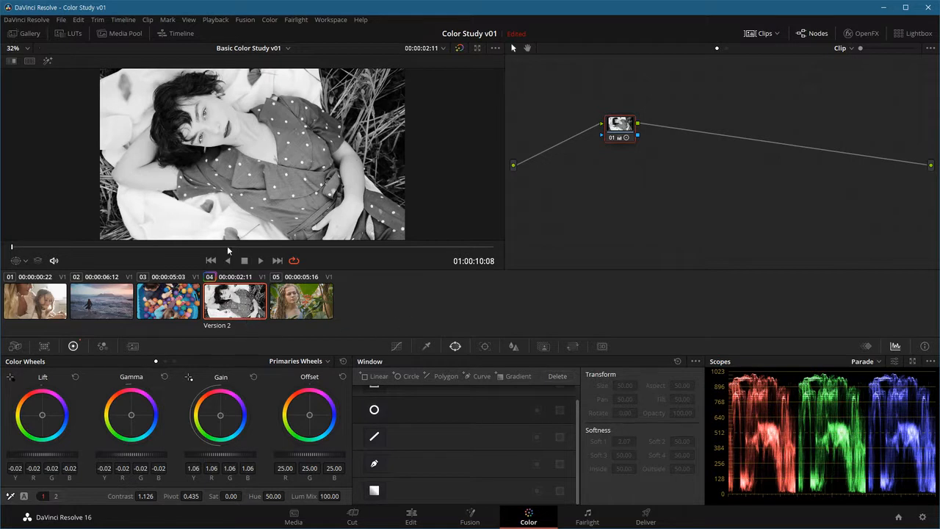
Step: Load Version 1 and then Version 2 from clip 04's local versions
click(182, 297)
click(222, 302)
right_click(241, 307)
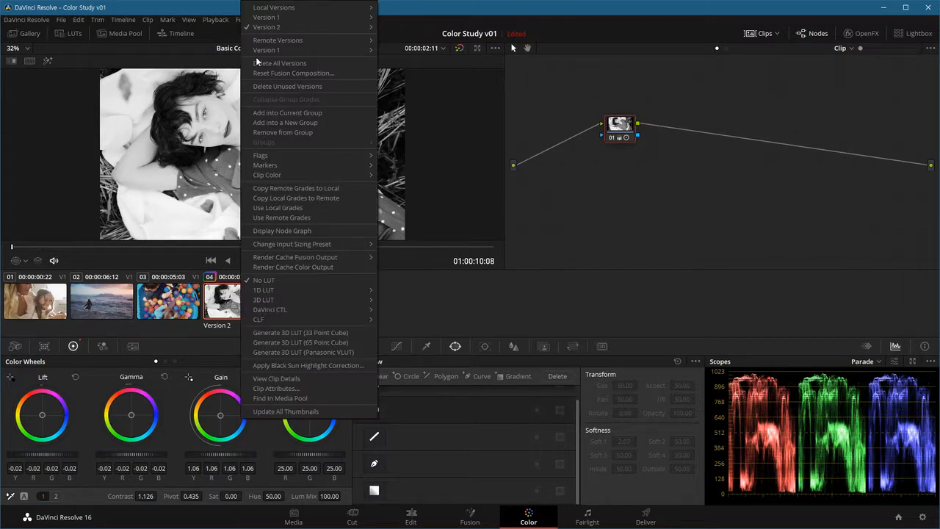
mouse_move(276, 27)
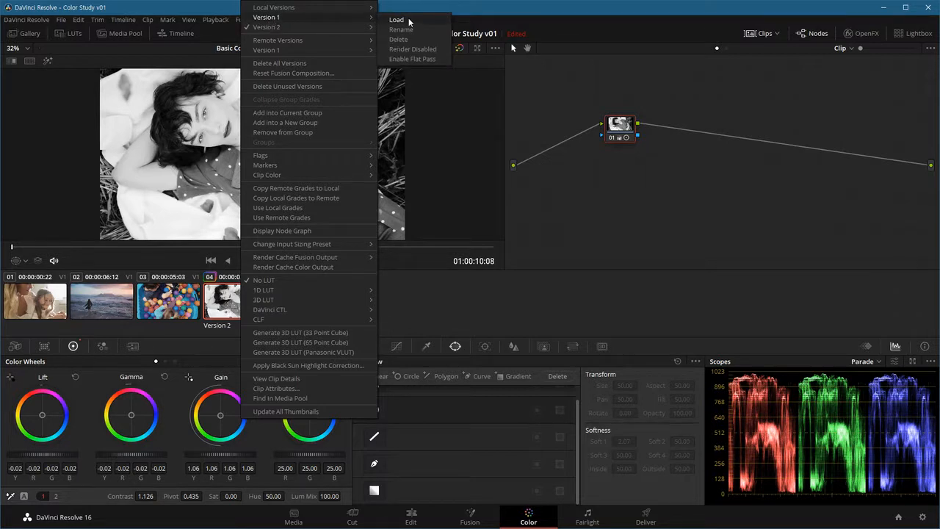
click(409, 21)
right_click(225, 303)
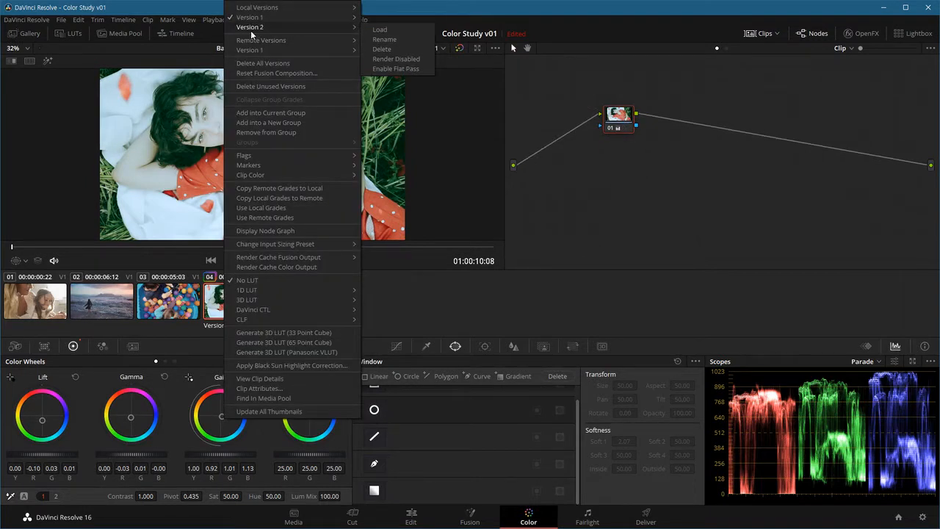
click(375, 30)
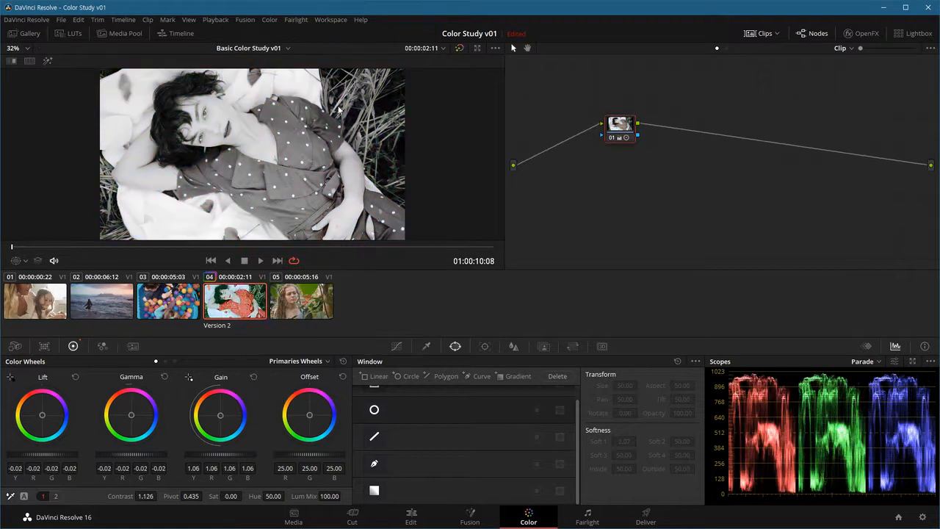
Step: Rename clip 04's local Version 2 as "BW Grade"
right_click(235, 309)
mouse_move(279, 27)
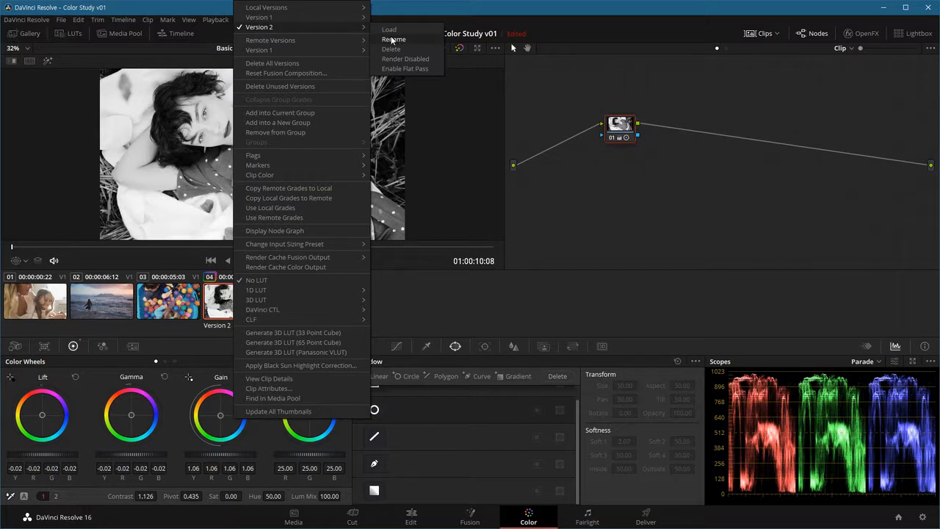
click(392, 39)
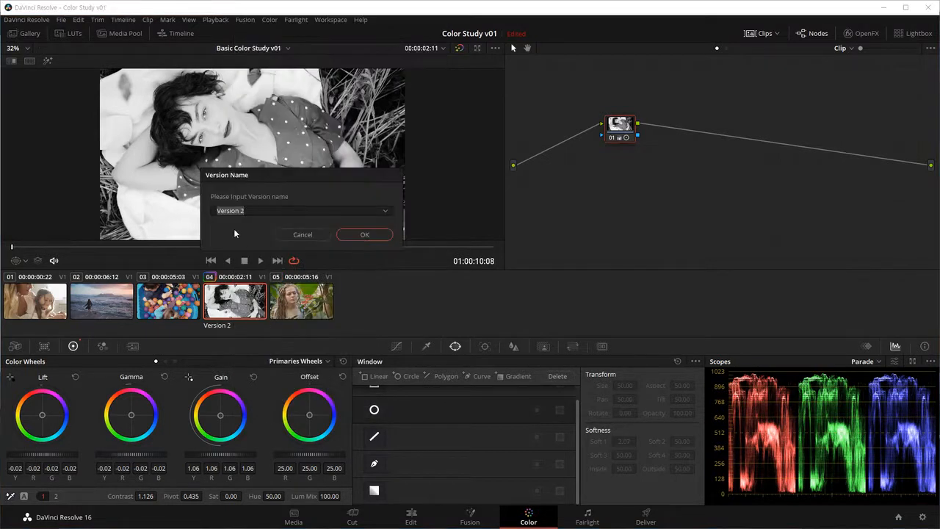
click(244, 211)
drag(256, 211, 185, 215)
key(BackSpace)
text(BW Grade)
click(357, 233)
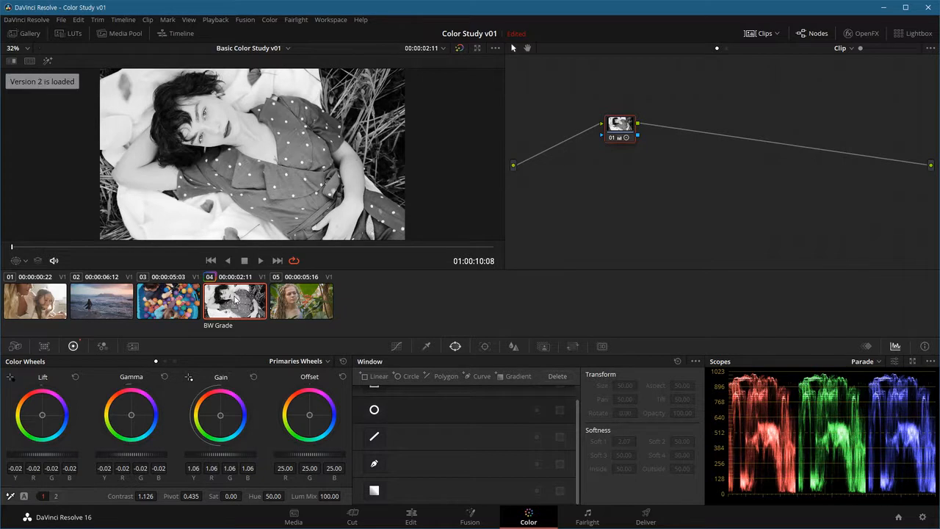
Step: Toggle clip 04 to Version 1 and back to BW Grade, and load Version 1 from its local versions
key(ctrl+b)
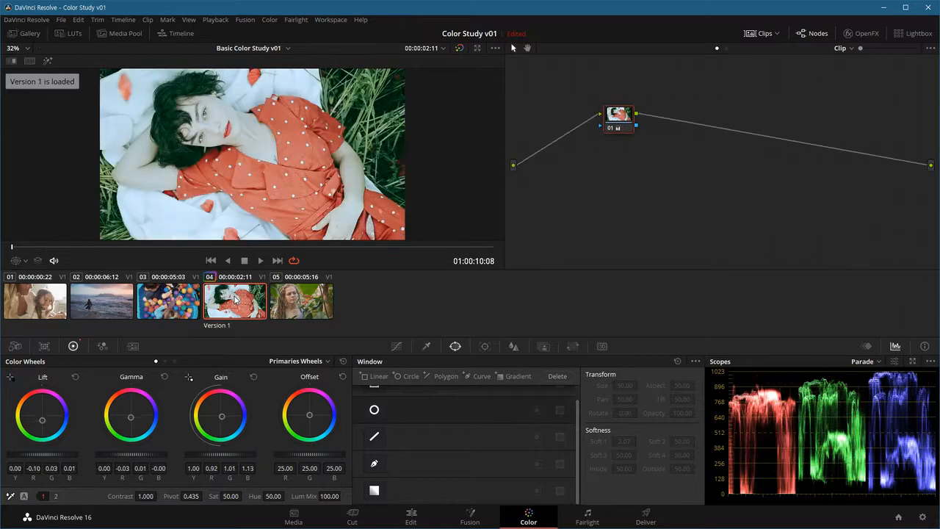
key(ctrl+b)
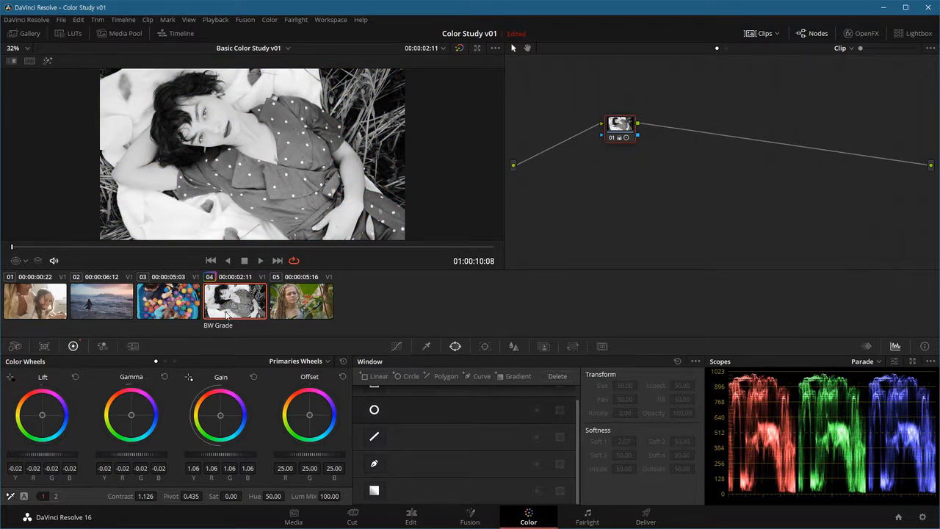
right_click(245, 298)
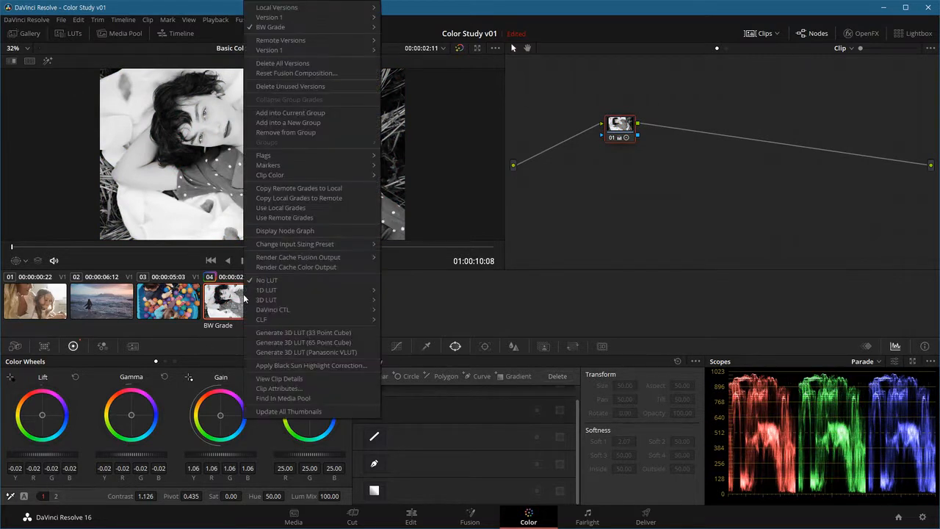
mouse_move(315, 29)
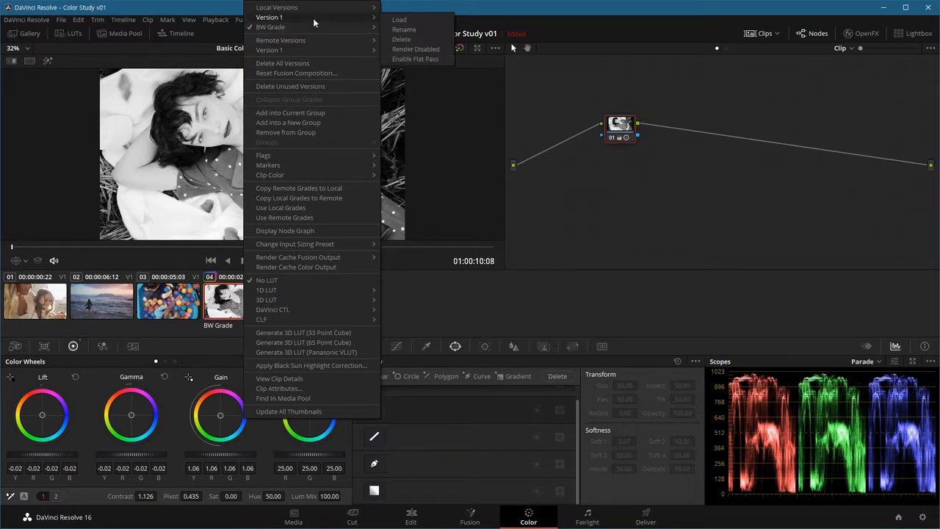
click(396, 20)
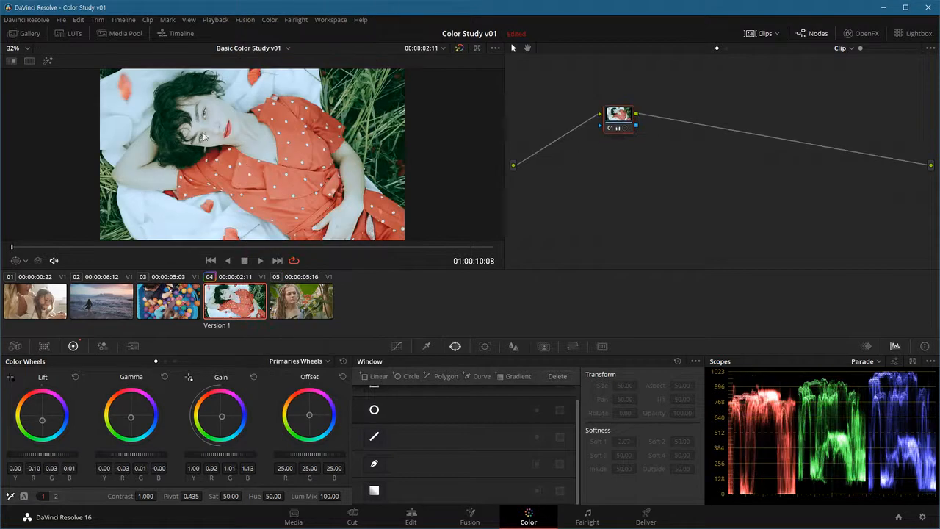
Step: Delete the BW Grade local version from clip 04 and check the clip's remaining versions
right_click(246, 305)
mouse_move(297, 29)
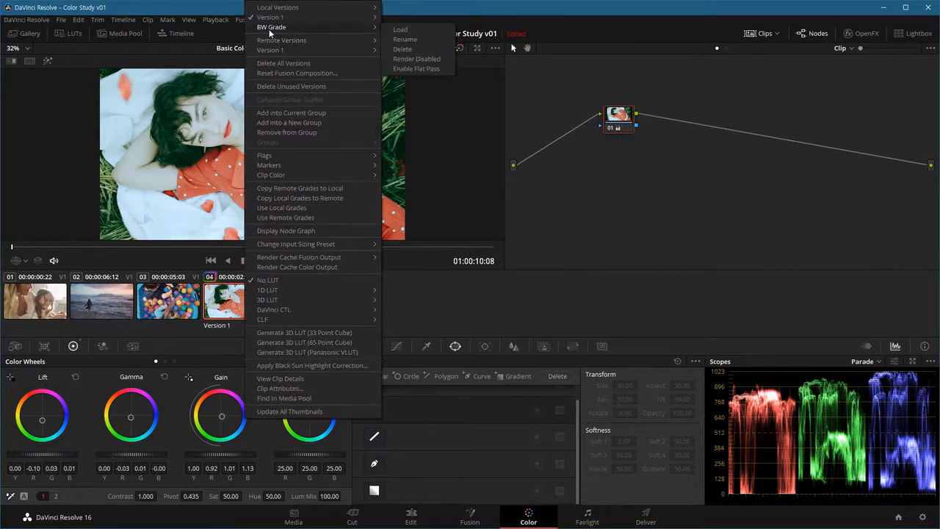
click(403, 50)
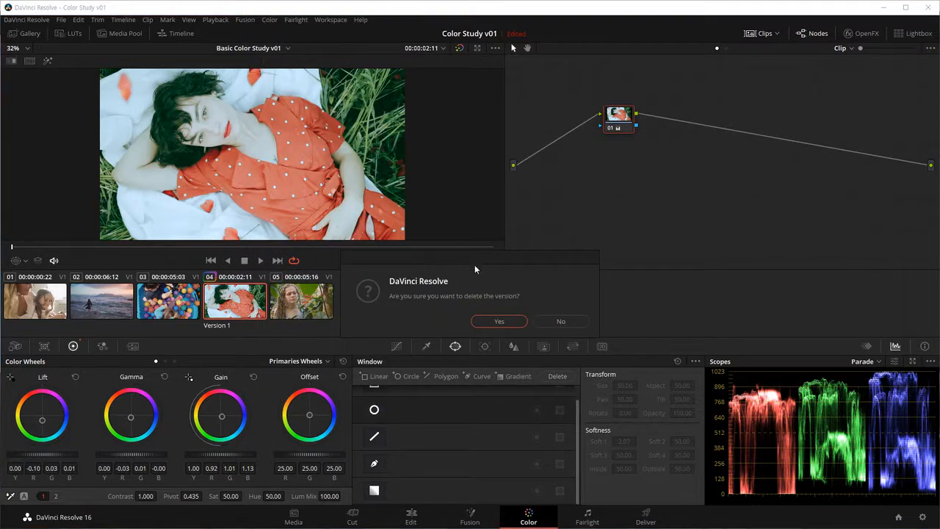
click(506, 323)
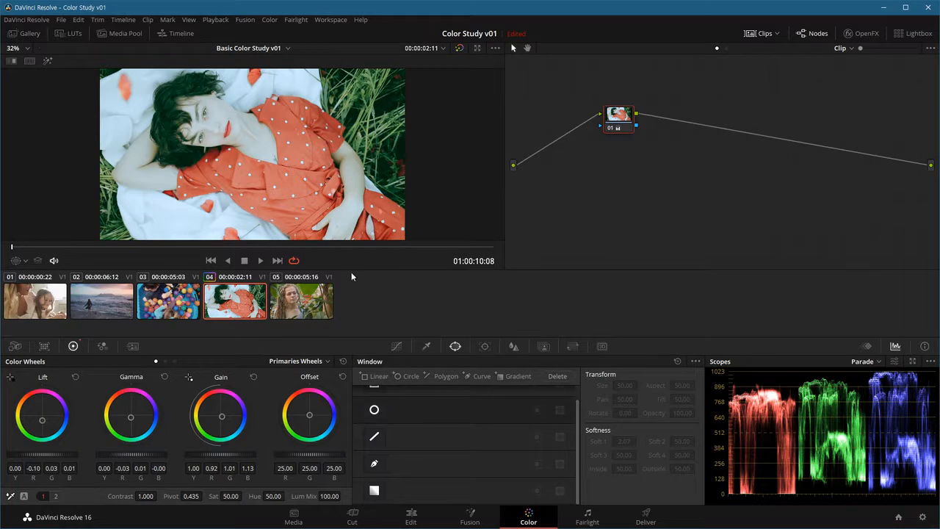
right_click(245, 311)
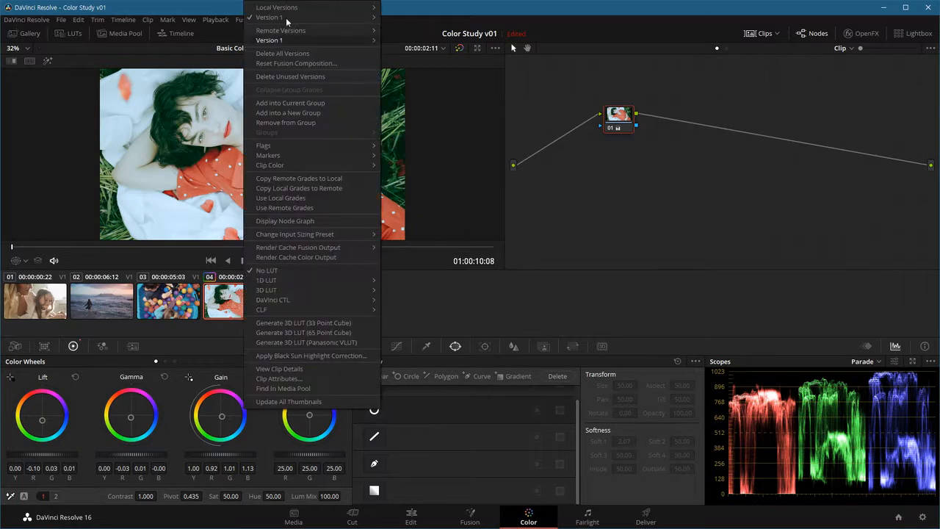
mouse_move(285, 20)
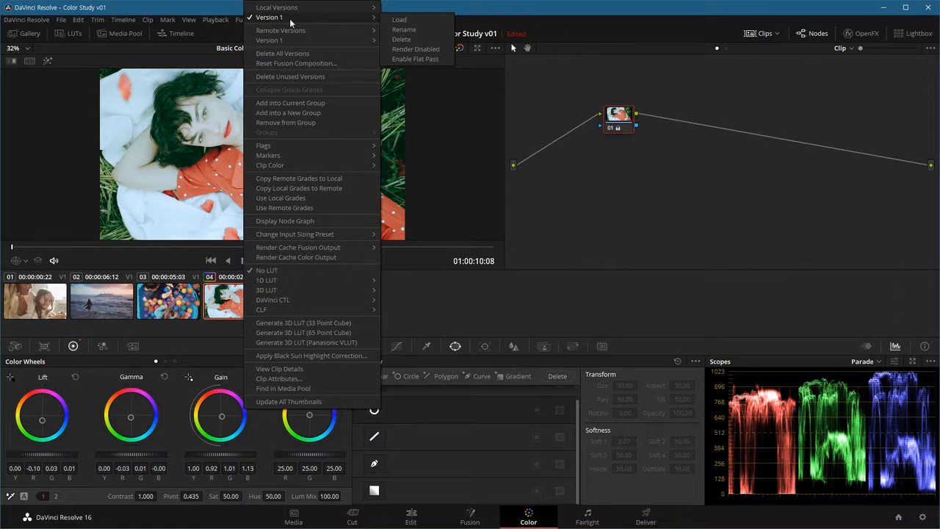
click(77, 199)
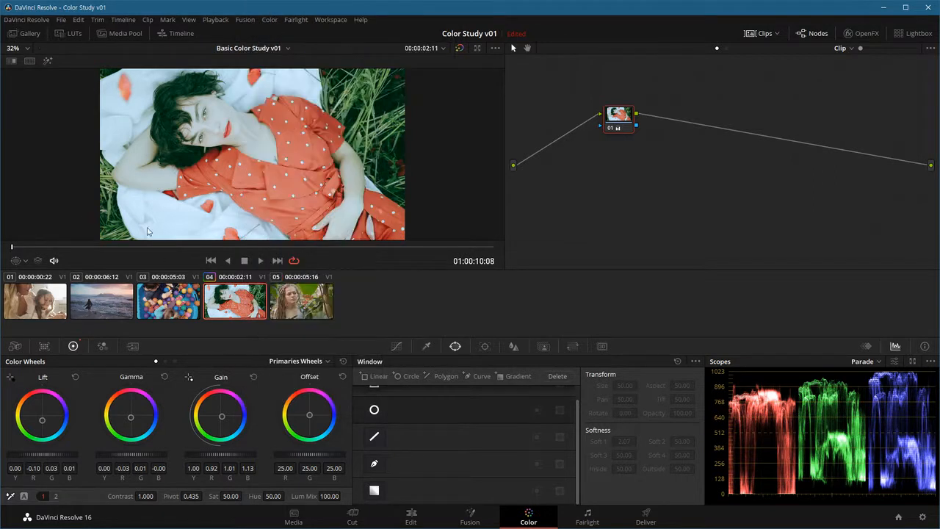
Step: Reposition node 01 of clip 02 and grade it with contrast 1.202, saturation 67.40 and Gain 0.95
click(116, 305)
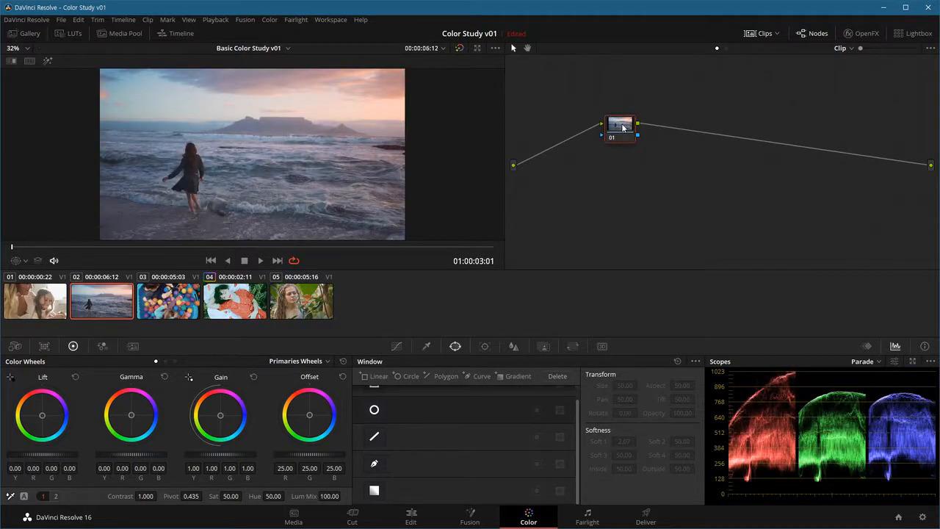
drag(622, 128, 609, 146)
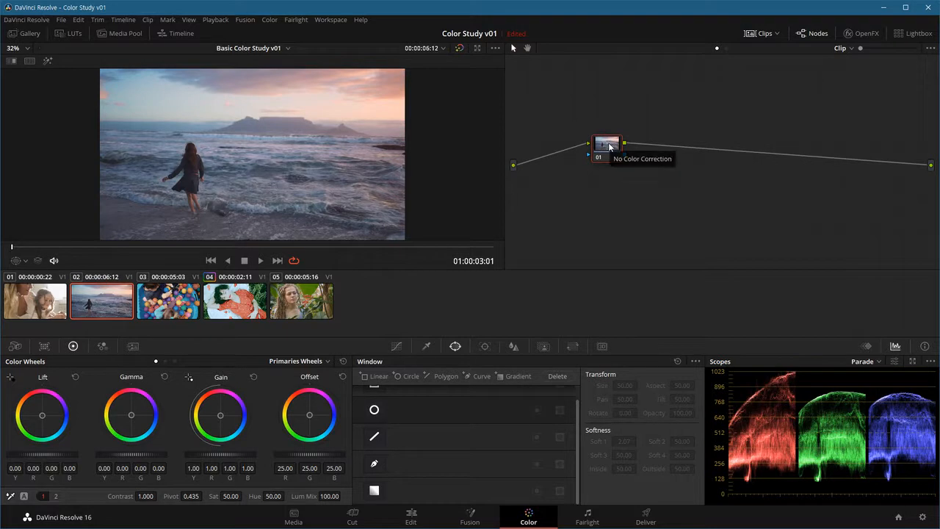
drag(608, 152, 605, 143)
drag(145, 495, 245, 496)
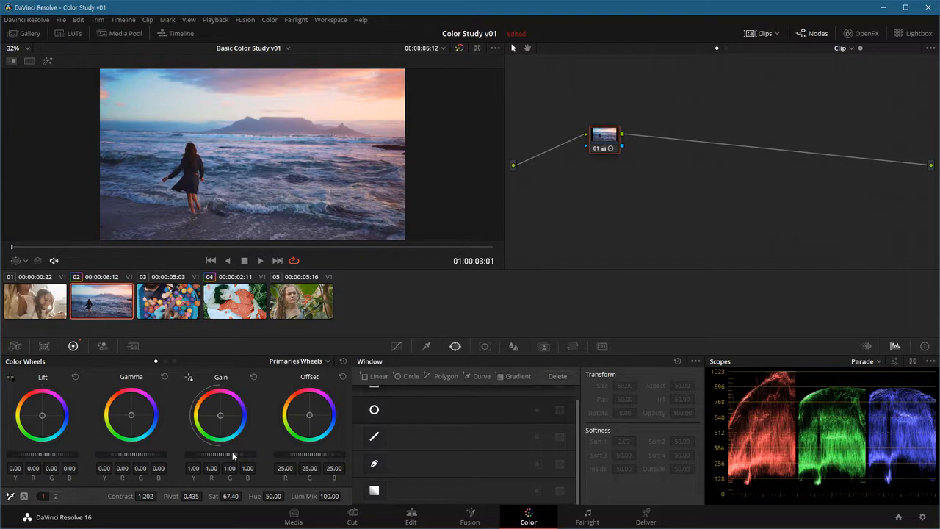
drag(231, 453, 207, 455)
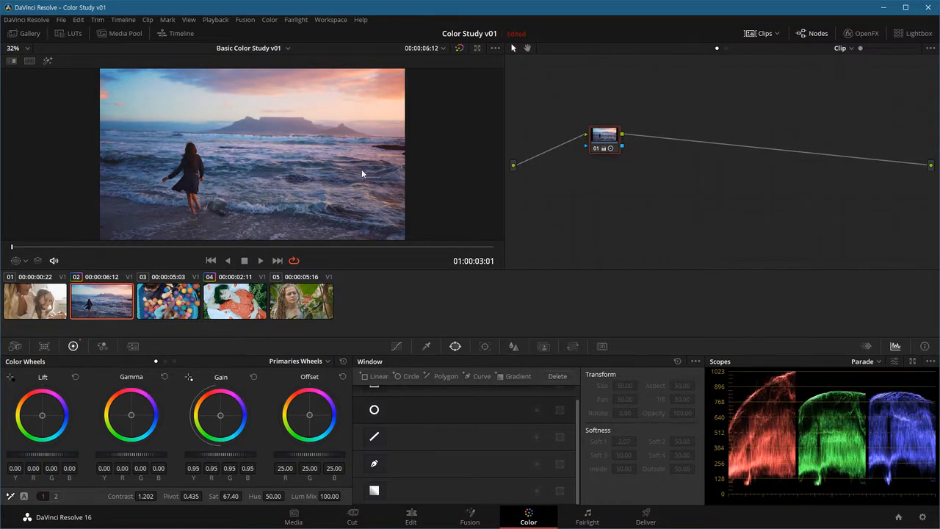
Step: Refine clip 02's primary grade by setting Gain to 0.92, Gamma to 0.05 and Lift to -0.03
drag(350, 140, 293, 173)
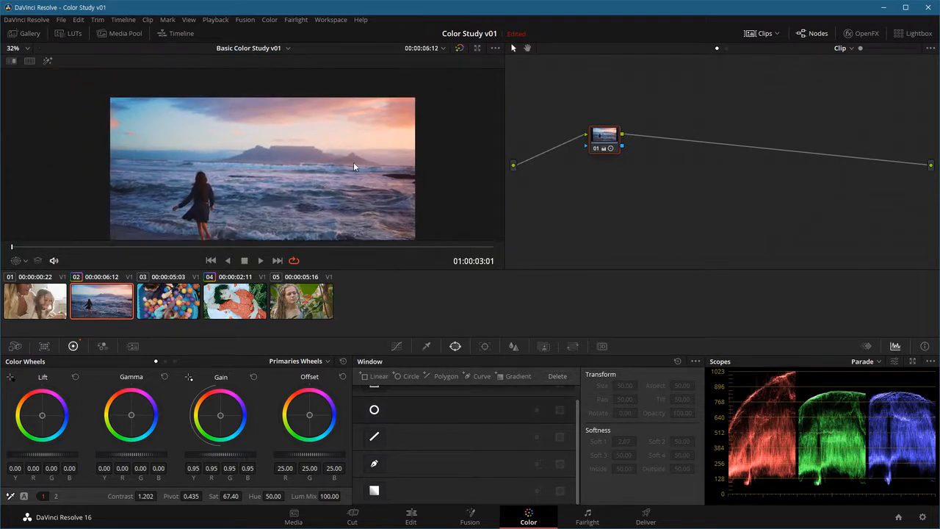
scroll(368, 158, up, 5)
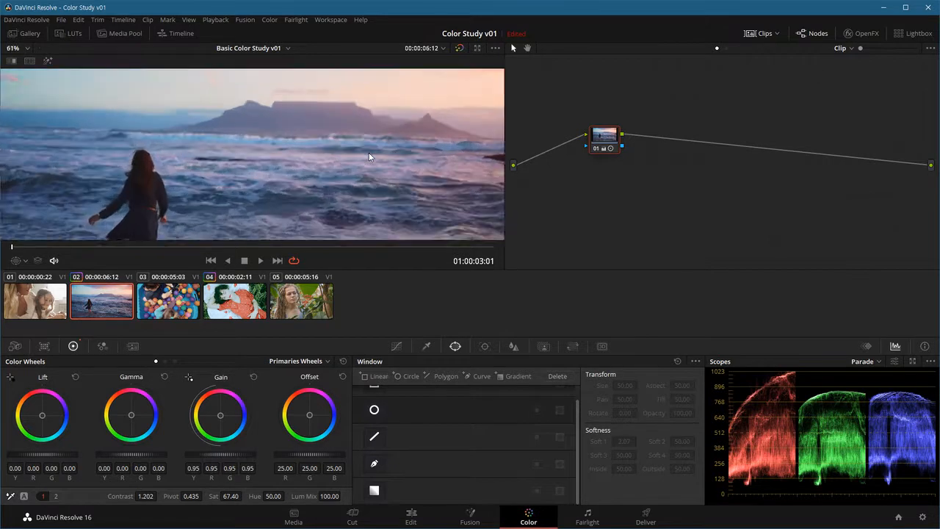
scroll(370, 156, down, 5)
scroll(349, 143, up, 10)
drag(350, 145, 326, 200)
drag(228, 459, 217, 459)
scroll(312, 186, down, 1)
scroll(312, 187, down, 4)
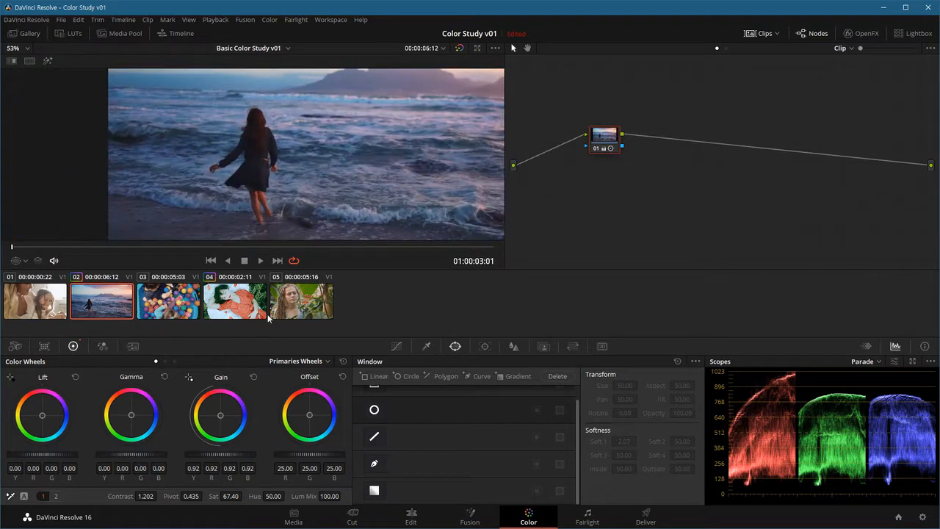
drag(132, 454, 148, 454)
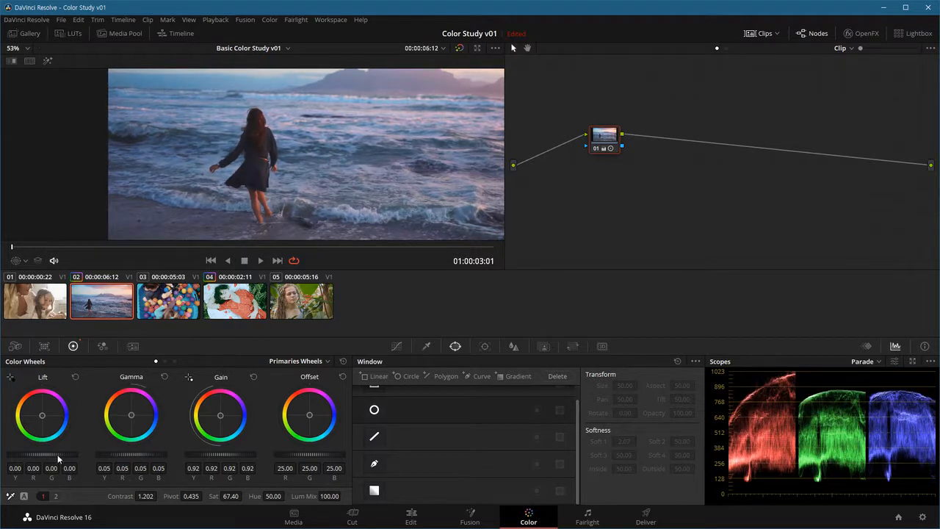
drag(42, 454, 32, 455)
Step: Inspect clip 02's graded image up close and fit the whole frame back into the viewer
drag(333, 130, 161, 210)
scroll(273, 187, down, 1)
scroll(273, 184, down, 3)
drag(298, 196, 296, 217)
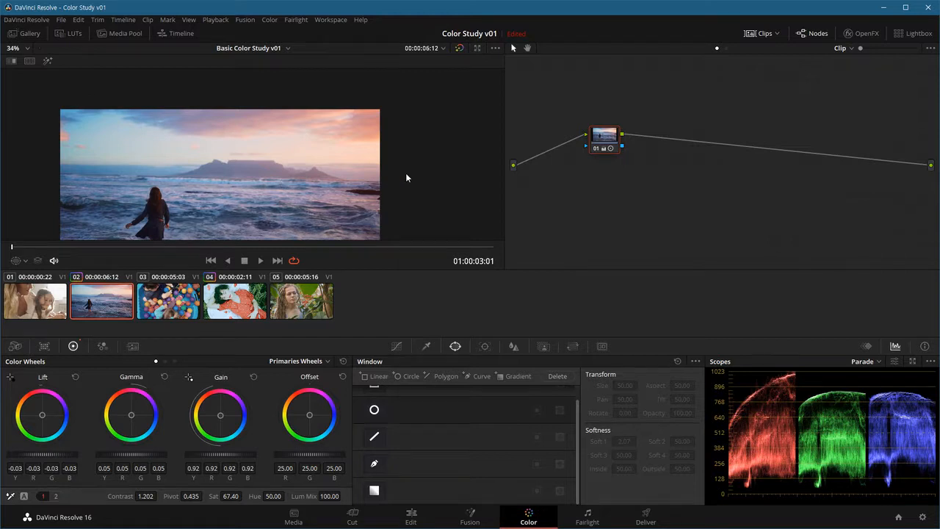
scroll(406, 177, down, 1)
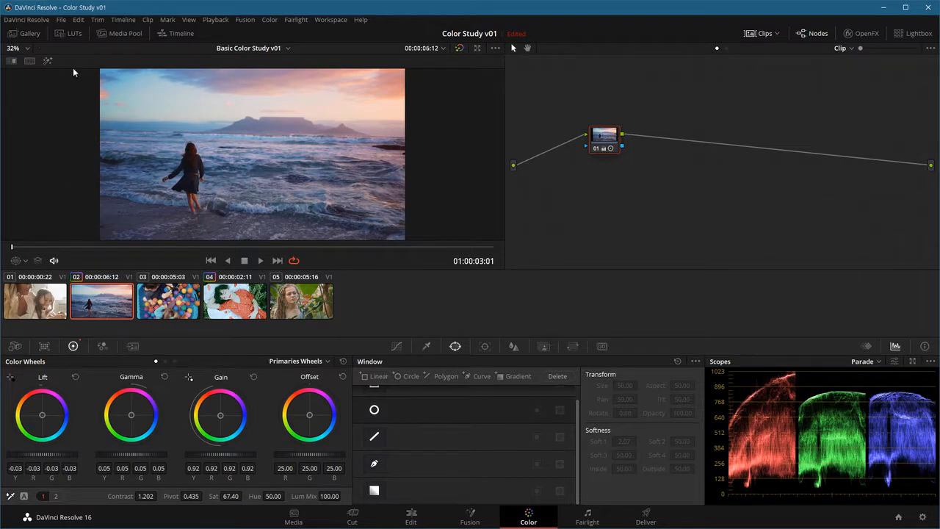
right_click(71, 138)
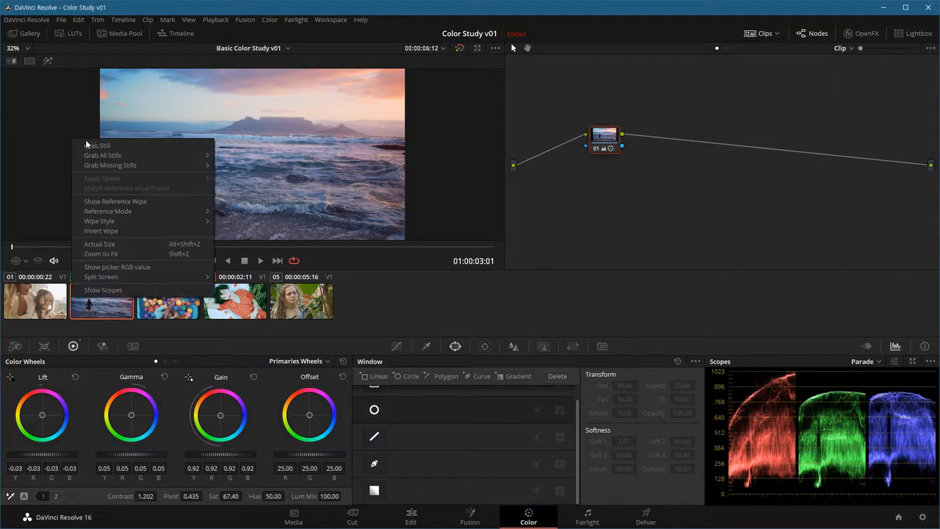
click(112, 254)
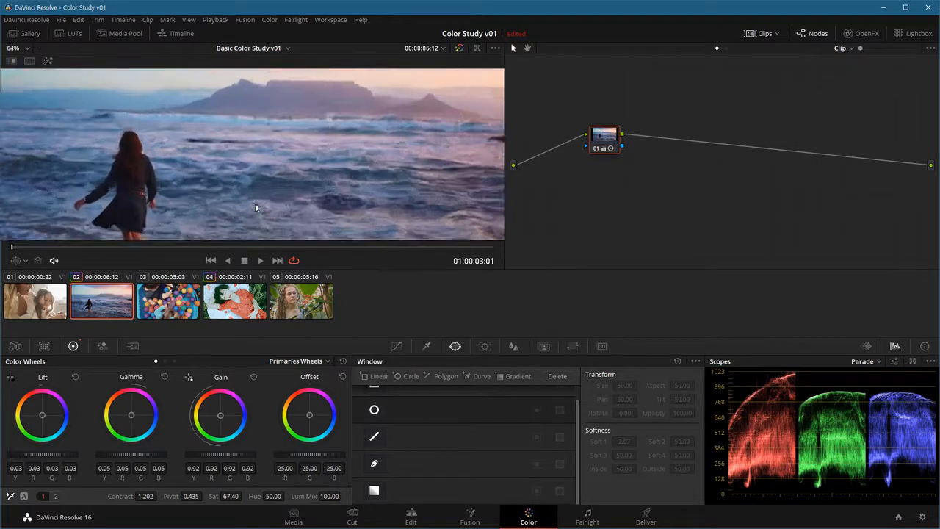
right_click(174, 118)
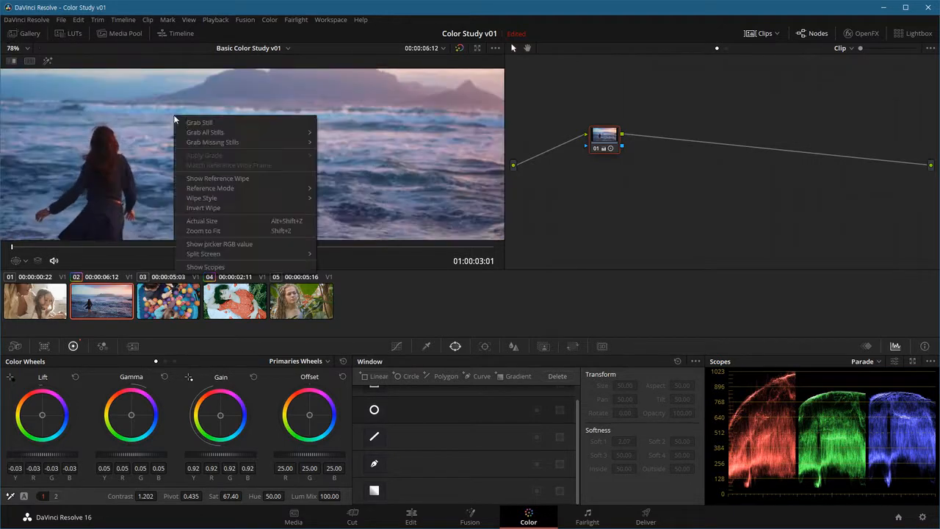
click(209, 230)
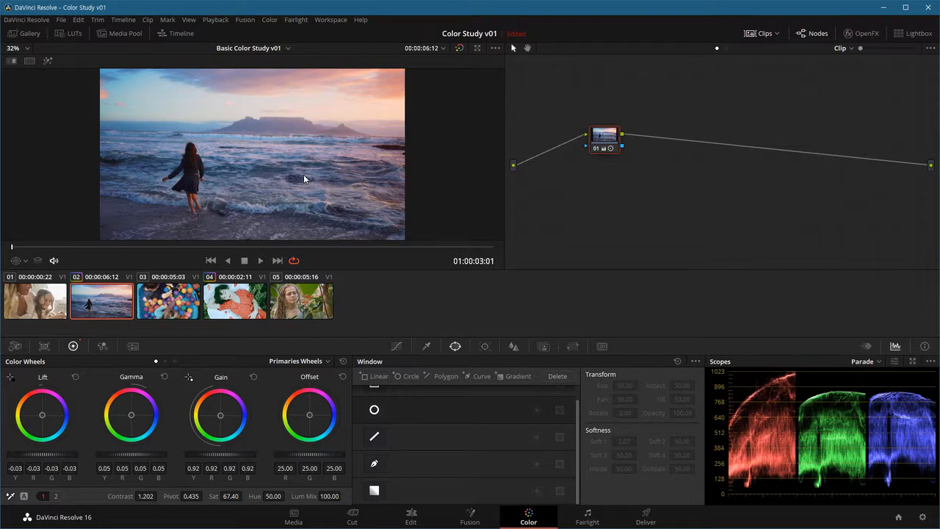
Step: Add a new grade version to clip 02 and shape its custom curve into an S with darker shadows and brighter highlights
key(ctrl+y)
key(ctrl+Home)
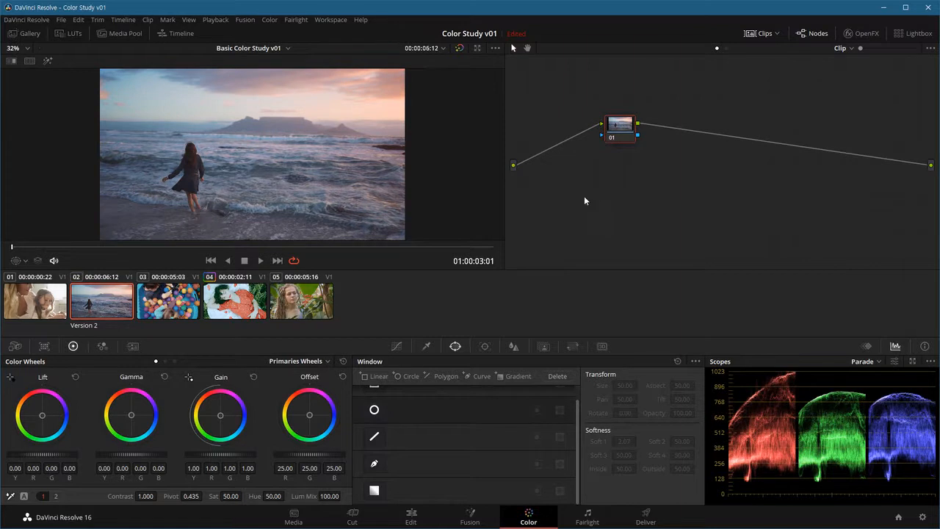
click(397, 346)
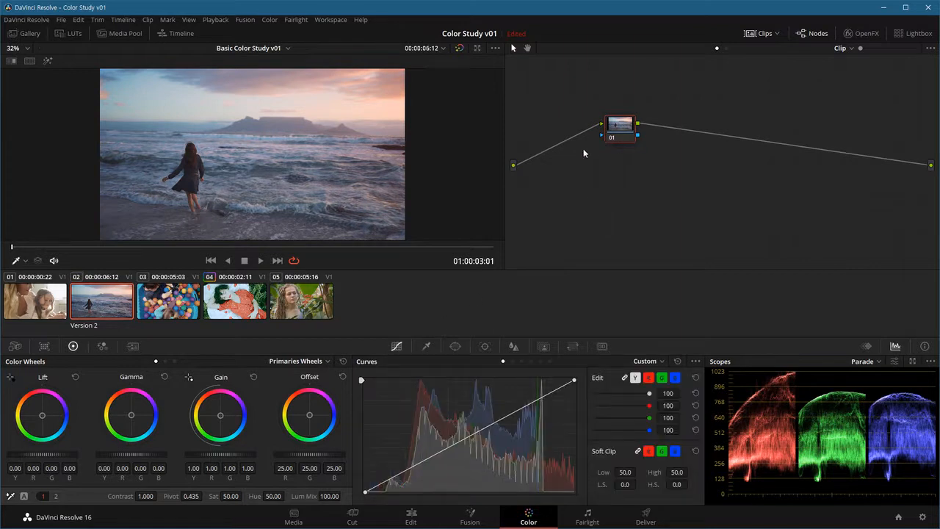
drag(413, 467, 414, 477)
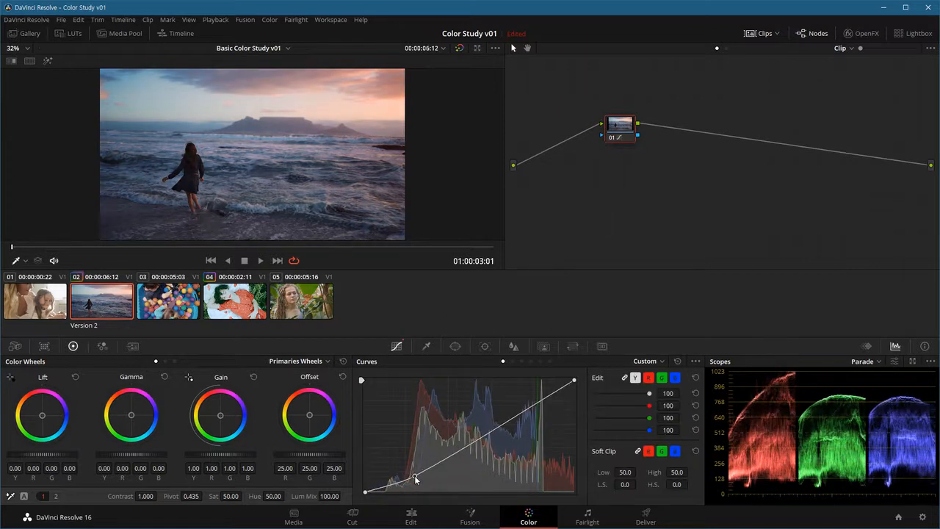
drag(507, 420, 516, 400)
drag(414, 476, 414, 478)
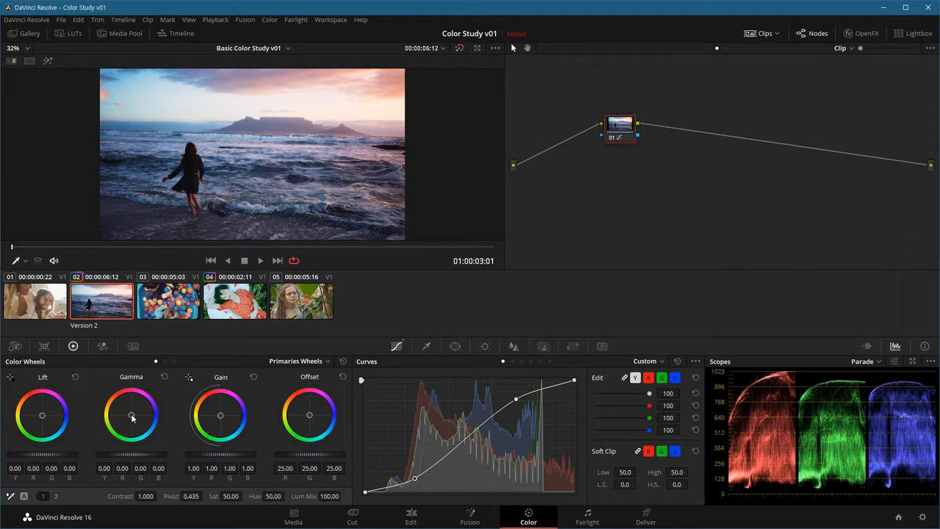
Step: Tint clip 02's Version 2 with RGB values of Gamma 0.02/-0.01/0.02, Lift -0.02/0.01/-0.04 and Gain 1.12/0.97/0.96, and play it back
drag(132, 417, 134, 414)
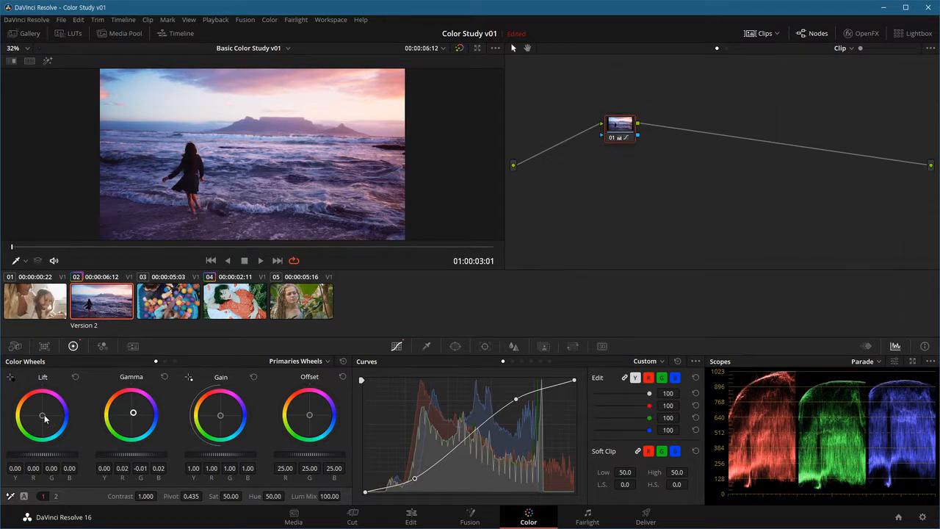
drag(44, 417, 39, 416)
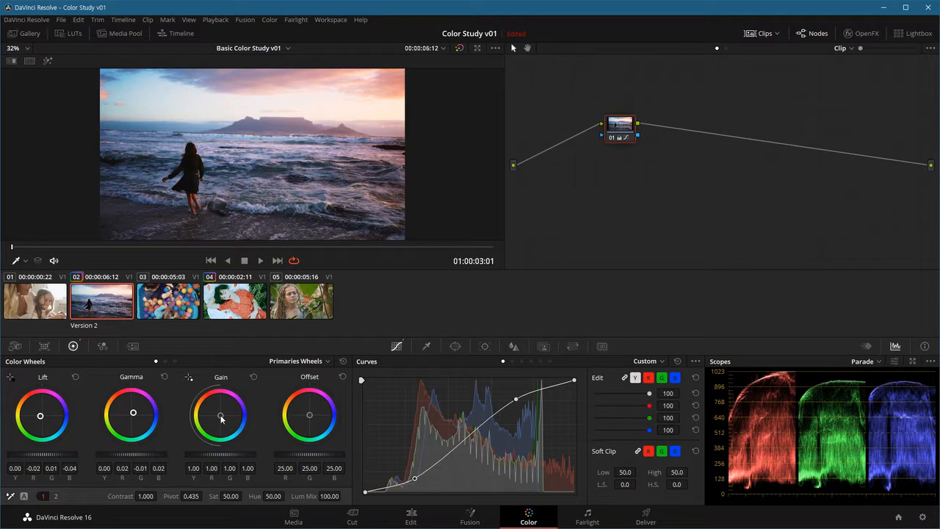
drag(221, 418, 219, 414)
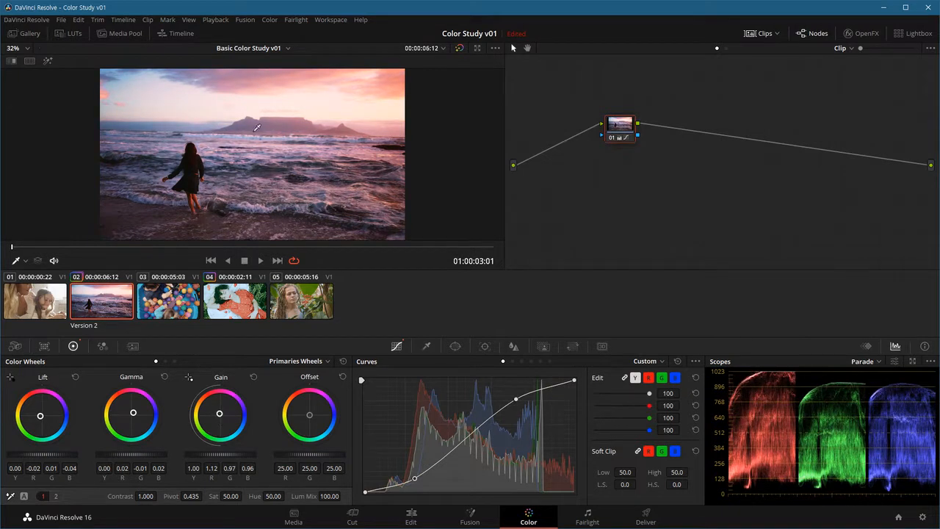
key(space)
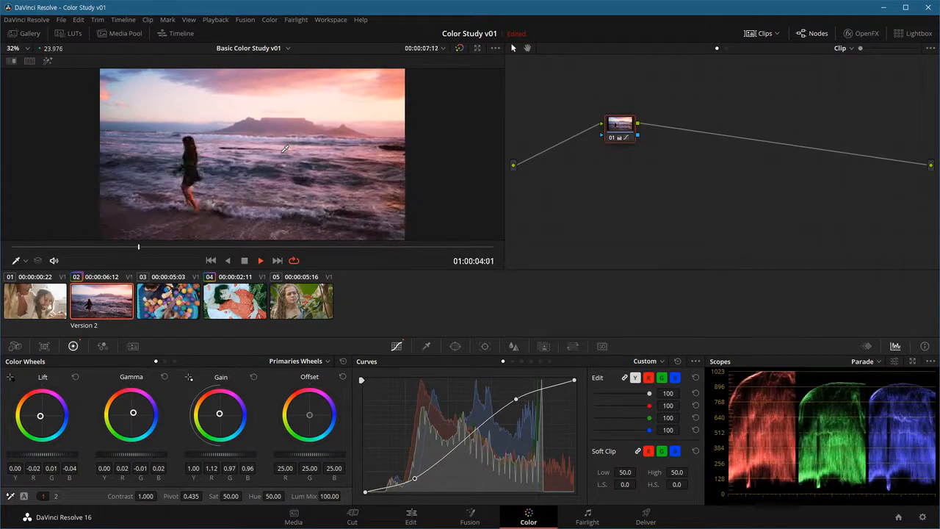
key(space)
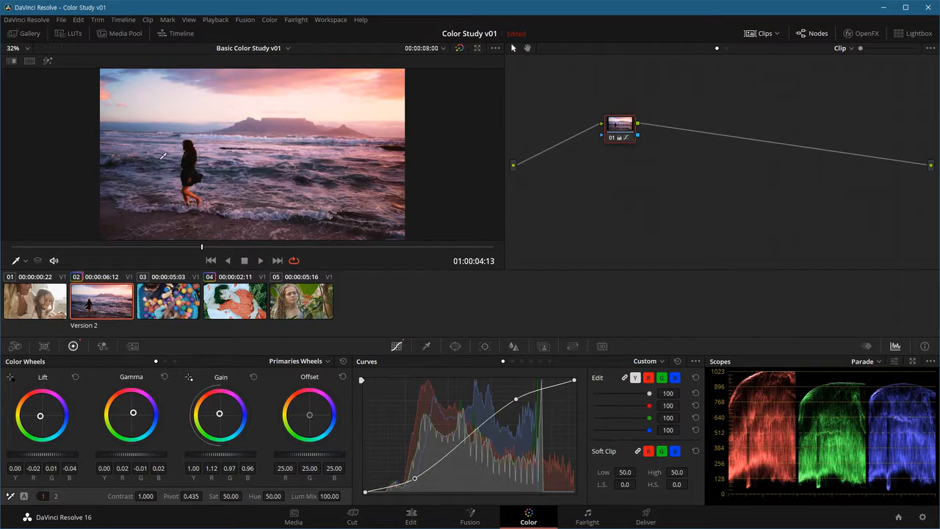
Step: Compare clip 02's grade versions side by side in a Version split screen, including during enlarged playback
click(30, 62)
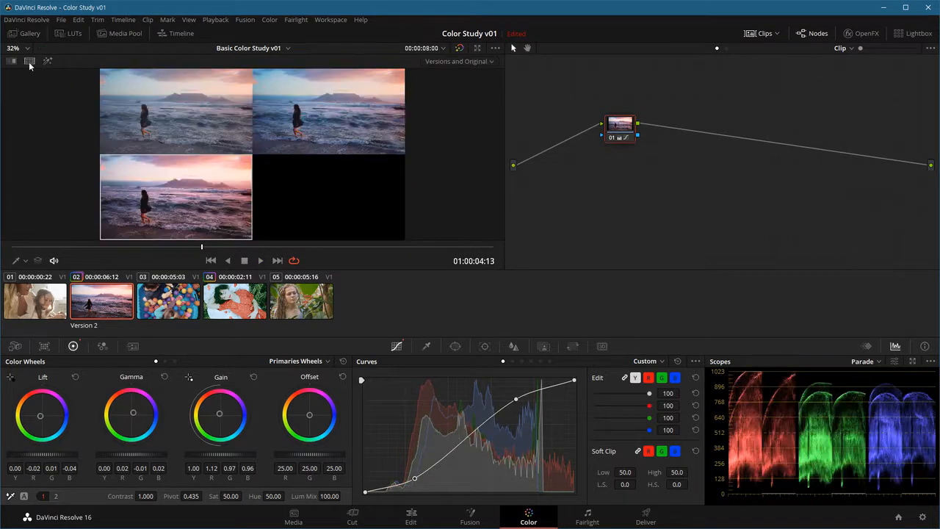
click(444, 68)
click(449, 160)
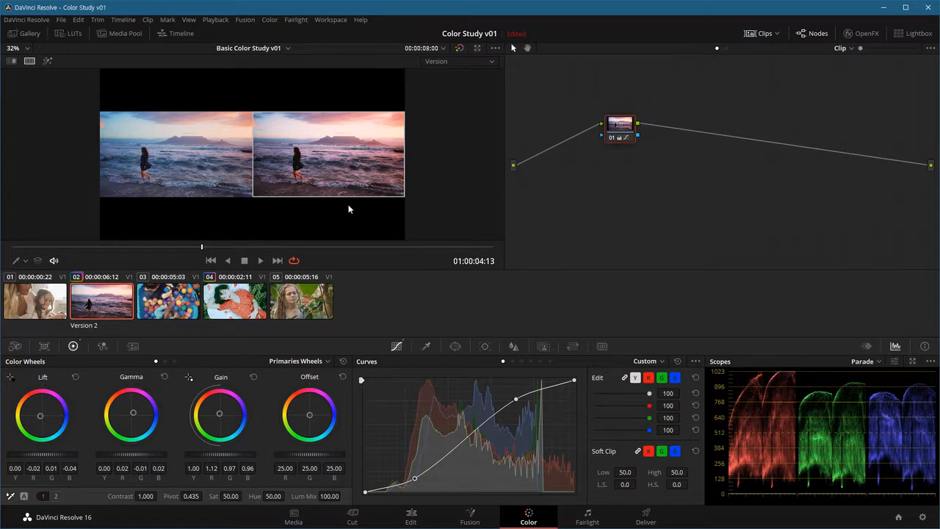
key(alt+f)
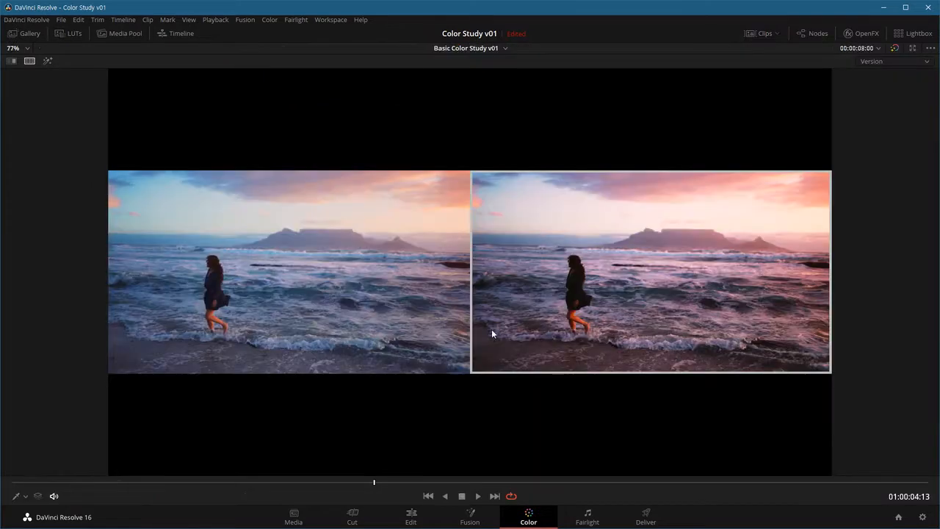
key(space)
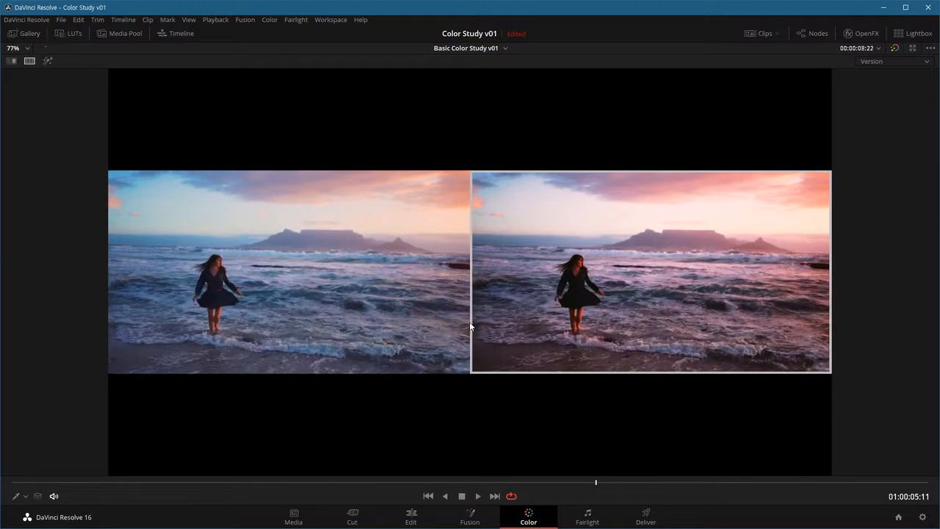
key(alt+f)
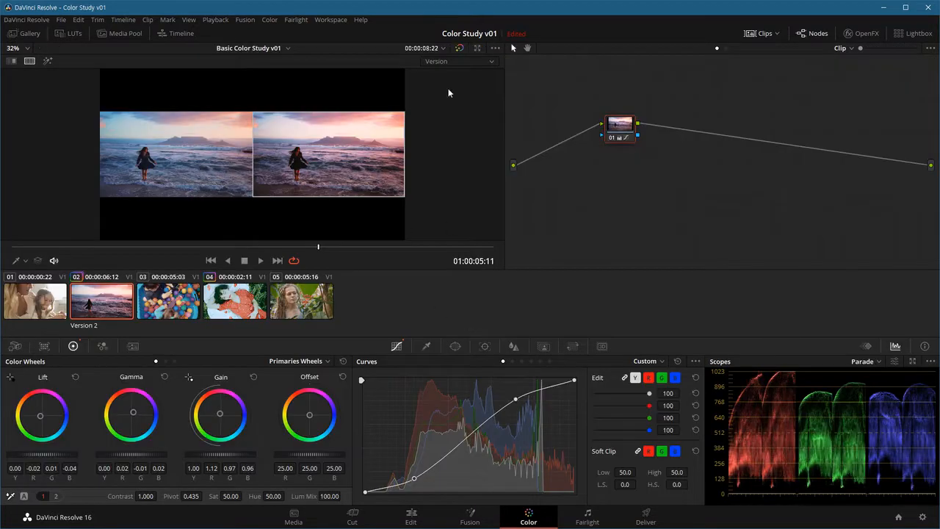
Step: Compare clip 02's versions with the original during playback in a Versions and Original split screen, and return to the single view
click(469, 63)
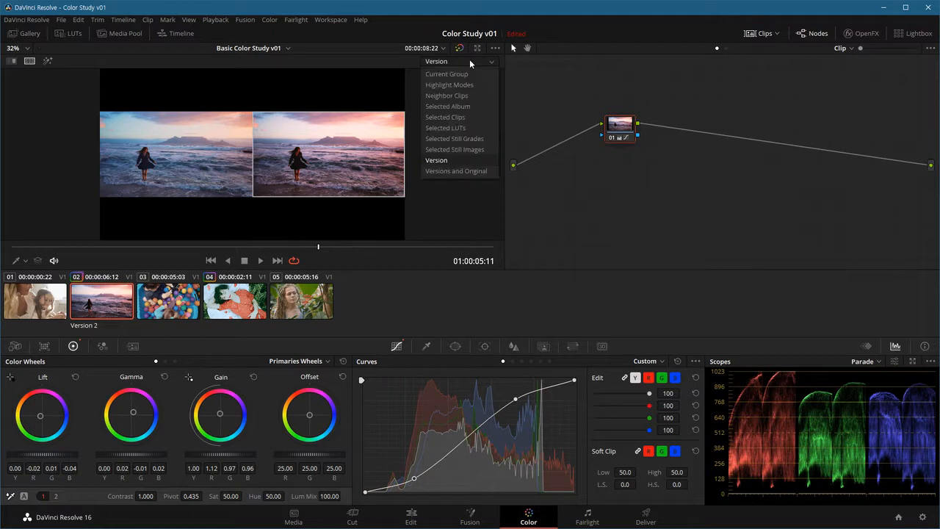
click(467, 172)
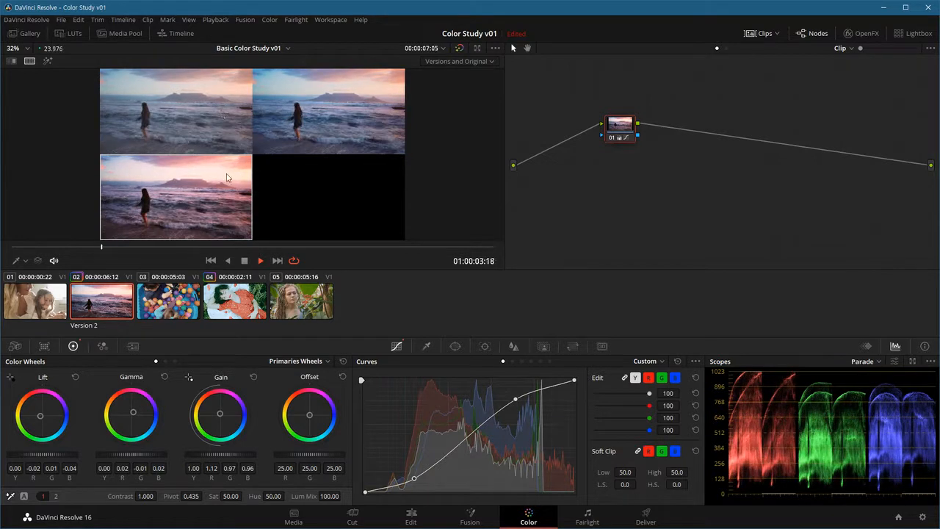
key(space)
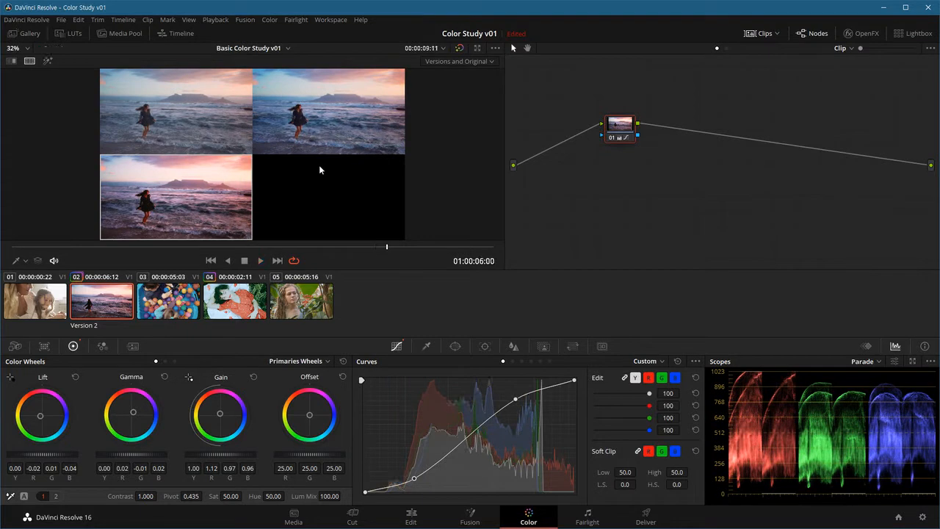
click(32, 63)
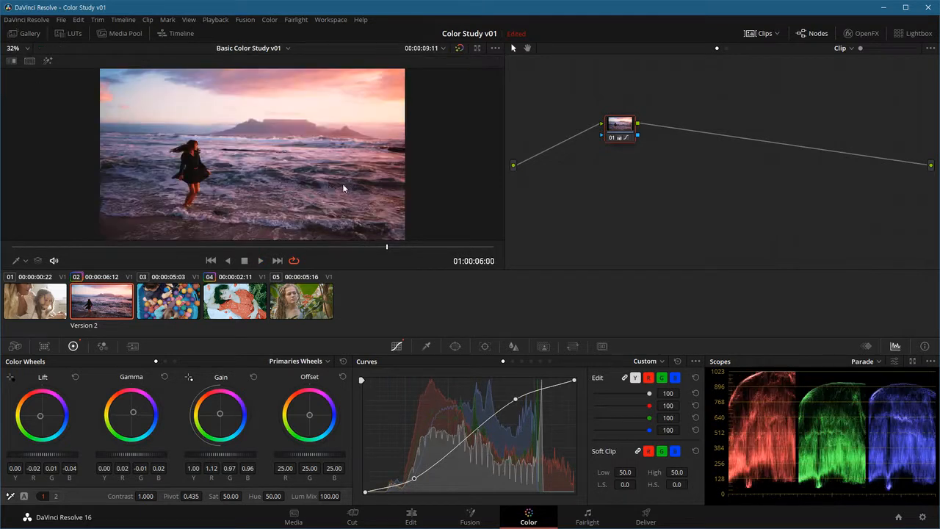
Step: Add another grade version to clip 02 and make it black and white with saturation 0
key(ctrl+y)
key(ctrl+Home)
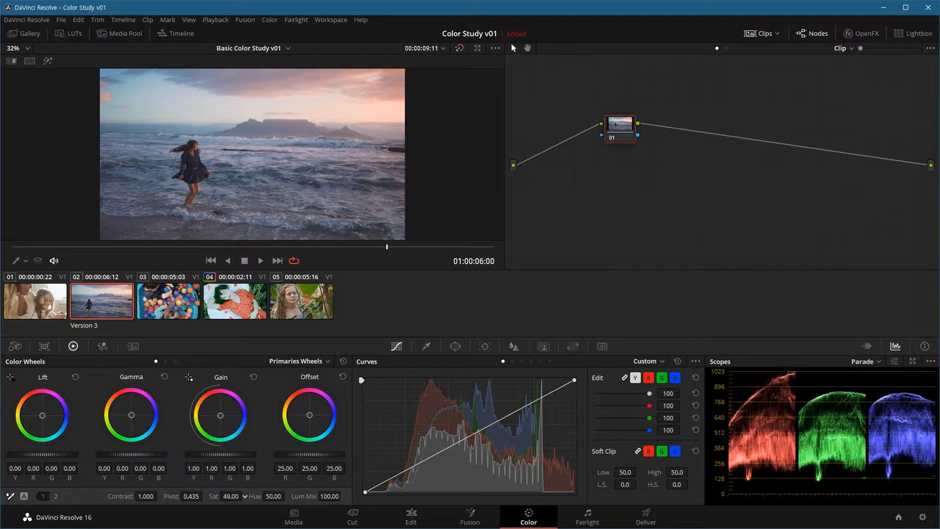
drag(232, 497, 188, 496)
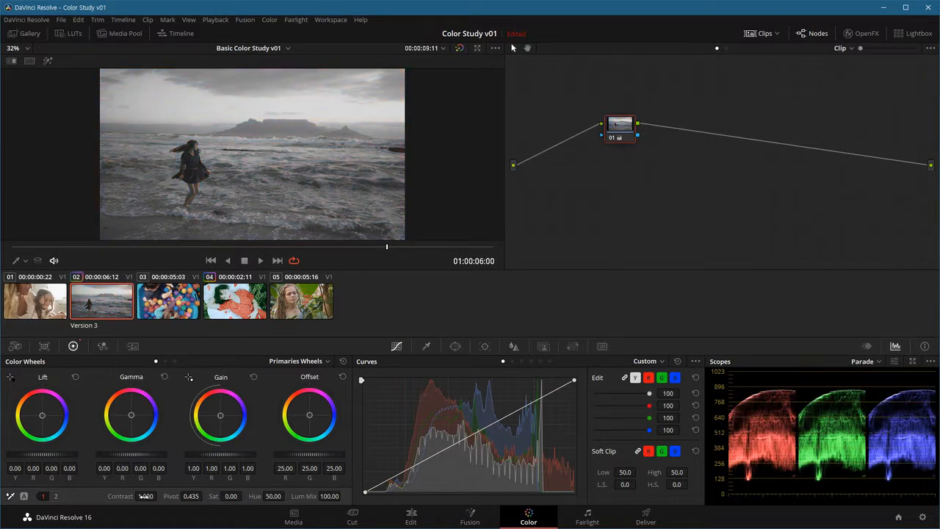
Step: Shape an S-curve on clip 02's Version 3 and set Gamma to 0.04, Gain to 0.87 and Lift to 0.03
drag(411, 471, 417, 476)
click(492, 428)
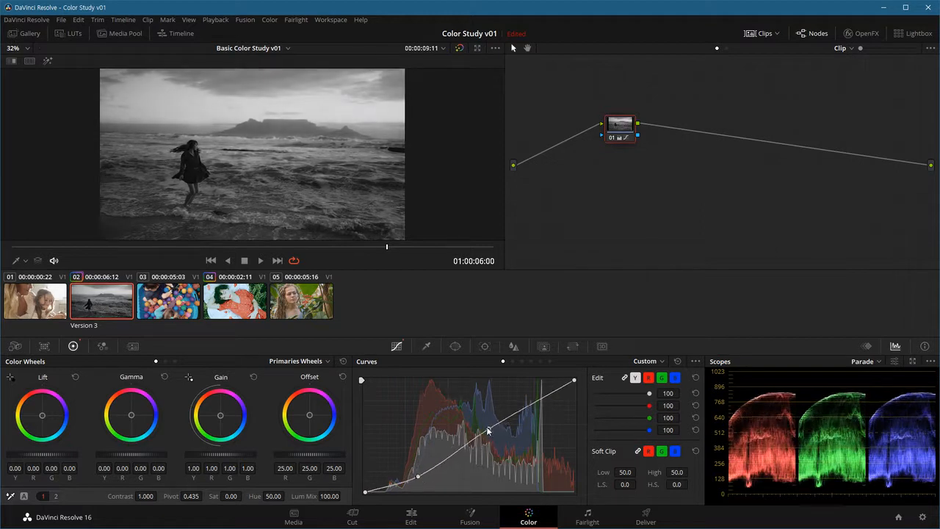
drag(491, 429, 503, 404)
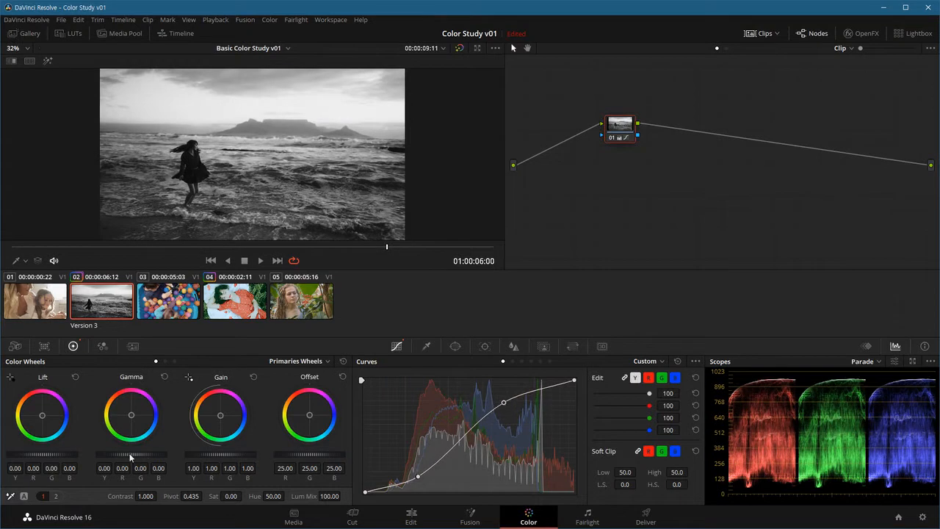
drag(131, 456, 141, 457)
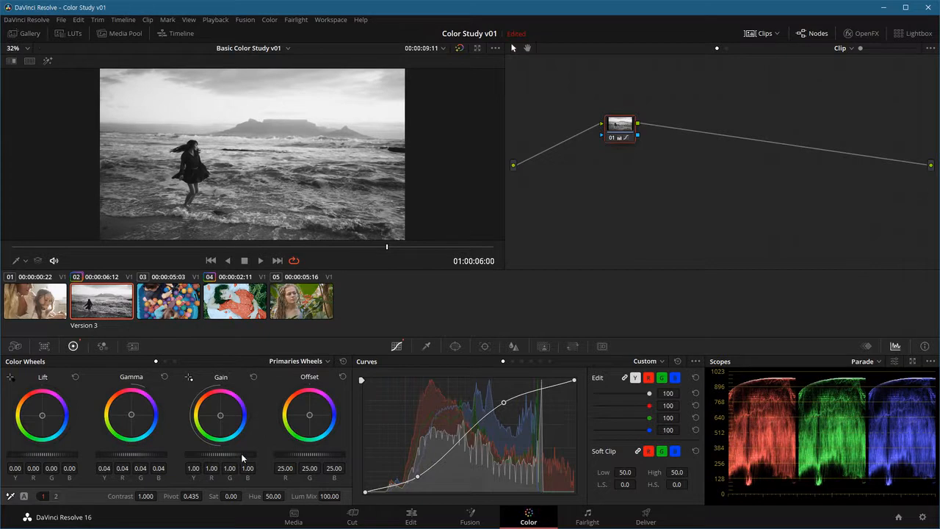
drag(211, 455, 186, 458)
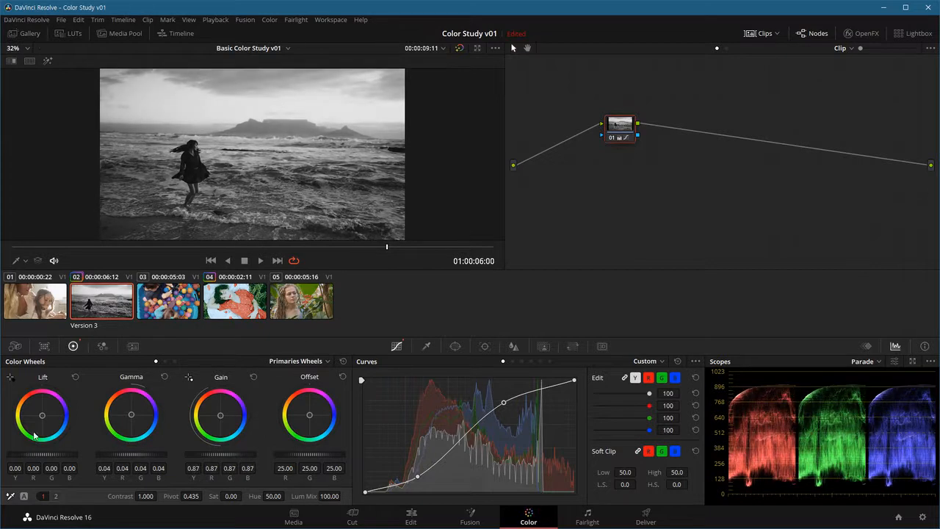
drag(43, 455, 52, 455)
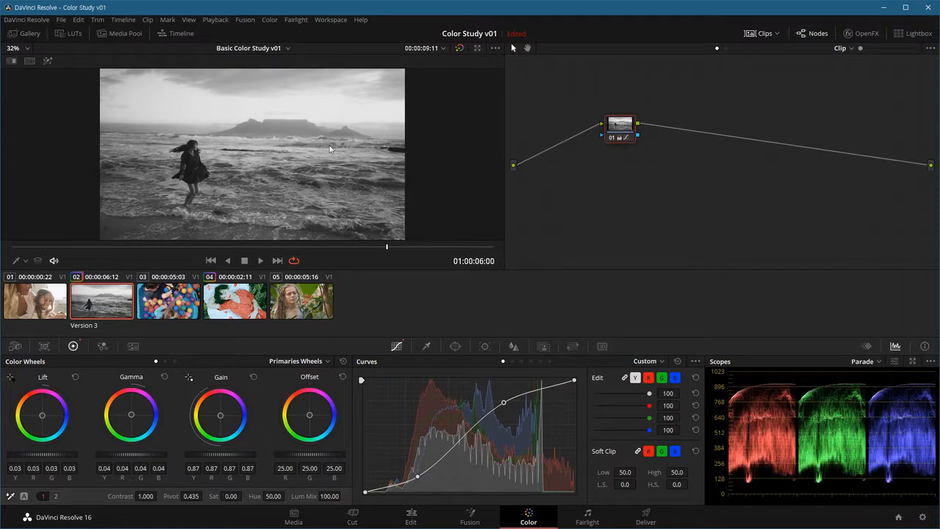
Step: Add a serial node after node 01 with a circular window stretched into a wide ellipse, about Size 56.79 and Aspect 73.78
drag(602, 132, 652, 160)
key(alt+s)
click(455, 346)
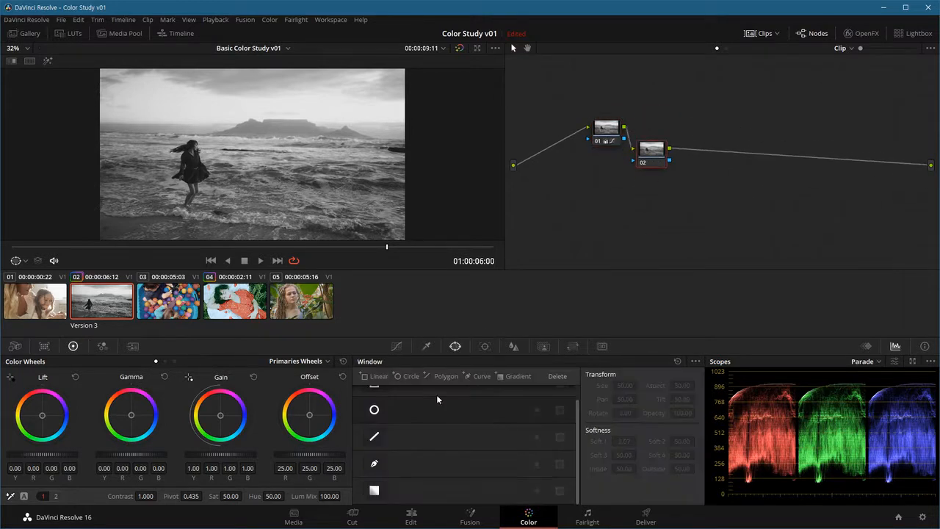
click(374, 408)
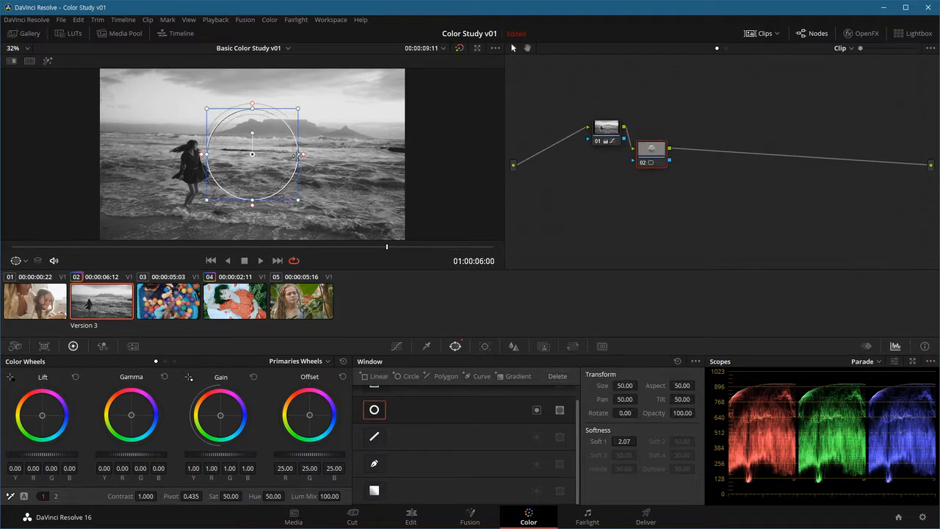
drag(298, 155, 389, 155)
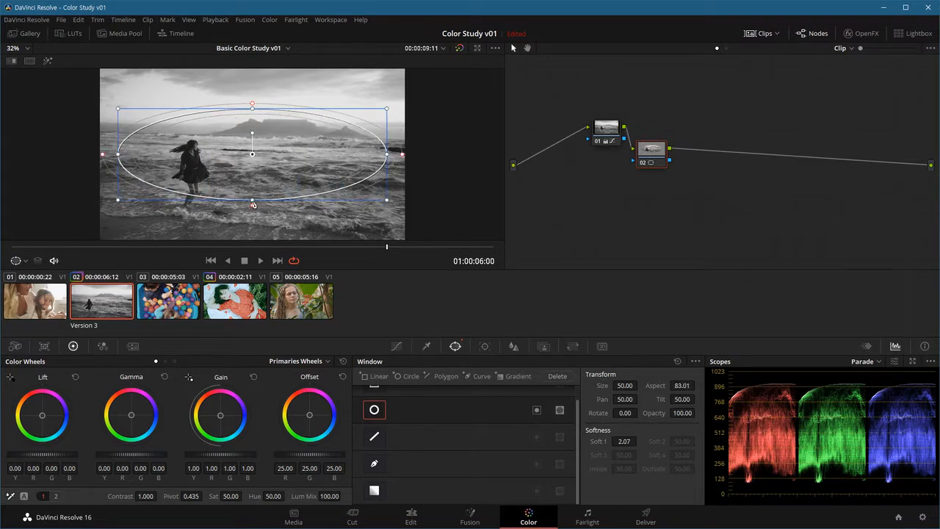
drag(252, 206, 252, 228)
mouse_move(271, 167)
mouse_down()
mouse_move(210, 214)
mouse_move(169, 140)
mouse_move(220, 117)
mouse_move(353, 166)
mouse_move(350, 175)
mouse_move(285, 168)
mouse_up()
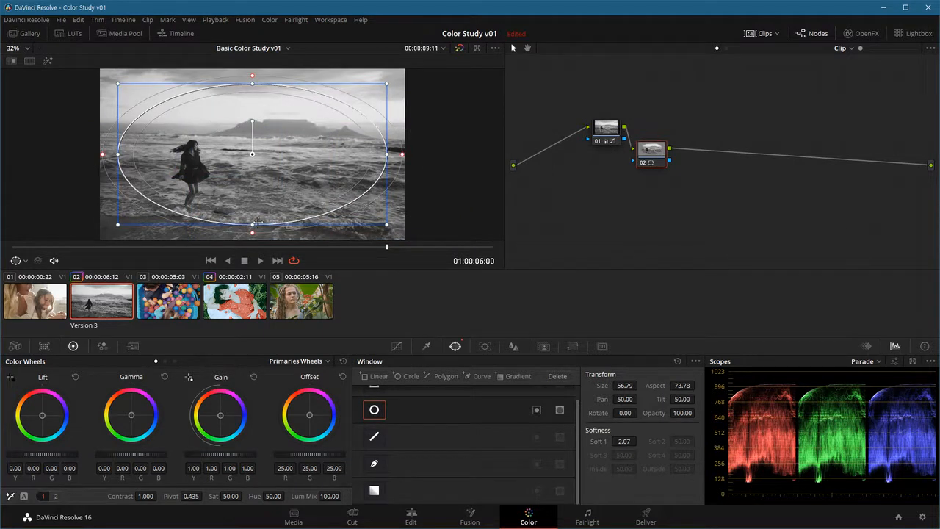
drag(654, 154, 656, 169)
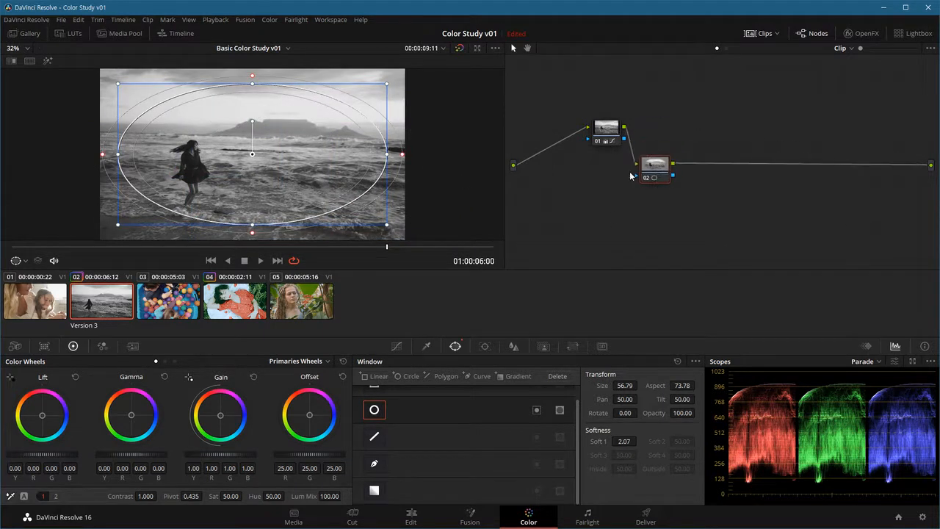
Step: Create a soft vignette on node 02 with Gamma -0.19, an inverted circle window, Aspect about 69.45 and Soft 1 about 7.32
drag(132, 455, 104, 455)
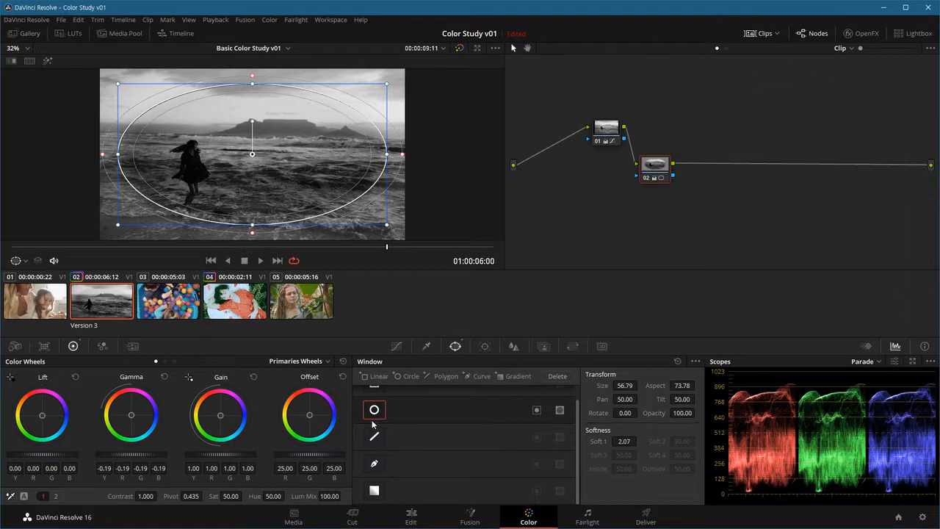
click(537, 411)
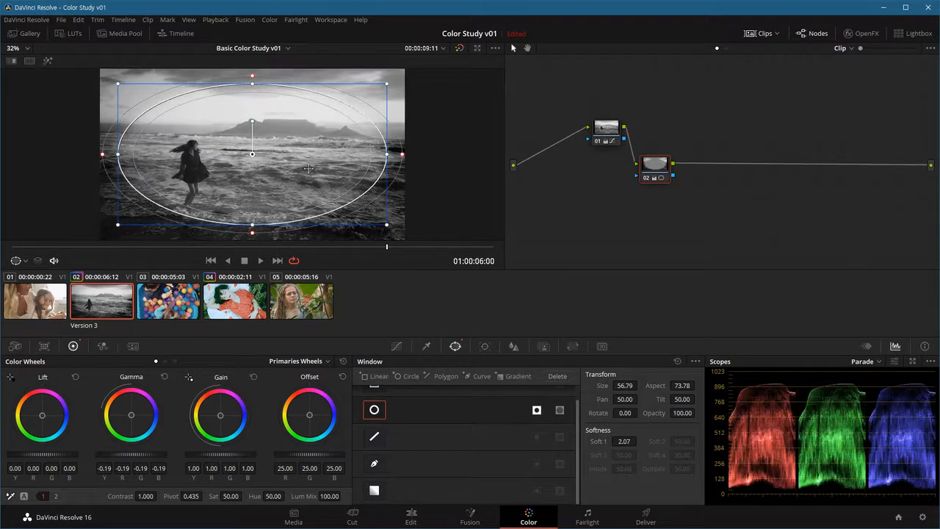
mouse_move(386, 154)
mouse_down()
mouse_move(357, 154)
mouse_move(367, 154)
mouse_up()
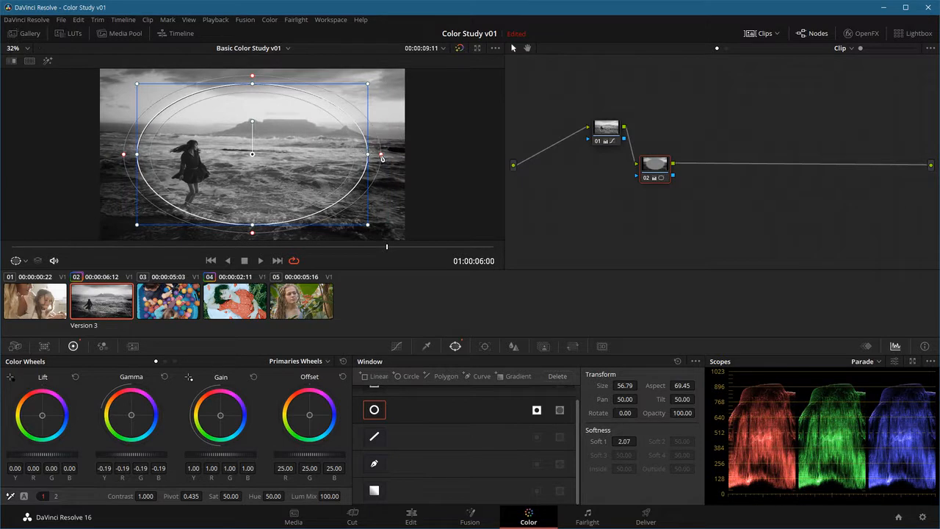
drag(382, 156, 414, 161)
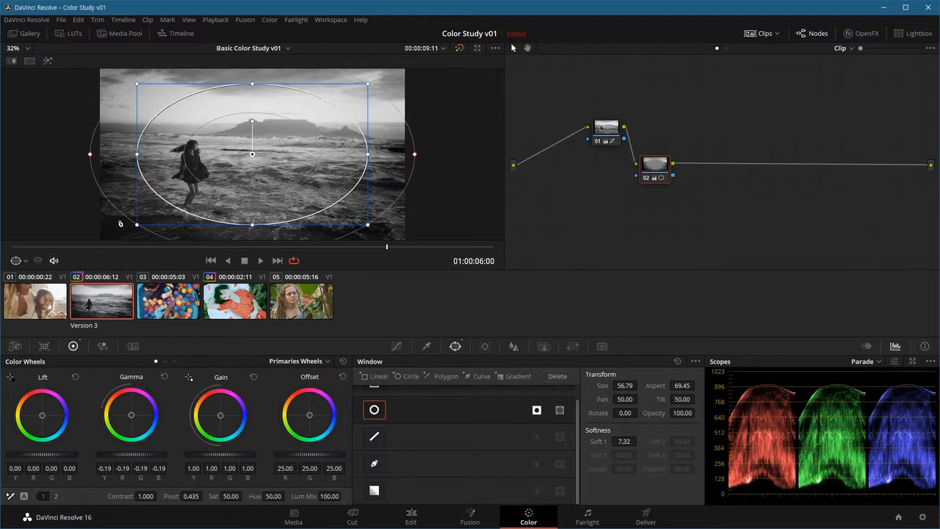
Step: Toggle the viewer overlay between Off and Power Window, leave it off, and play clip 02 to check the vignette
click(24, 261)
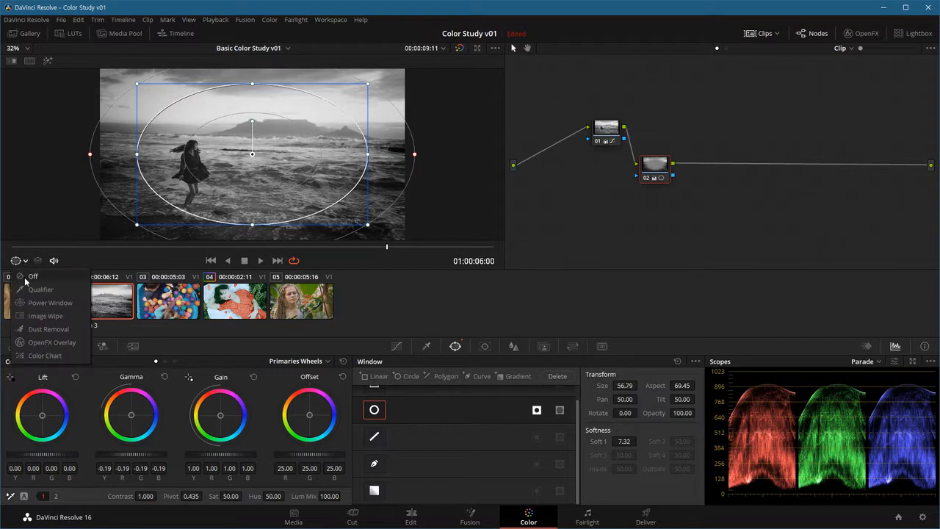
click(34, 277)
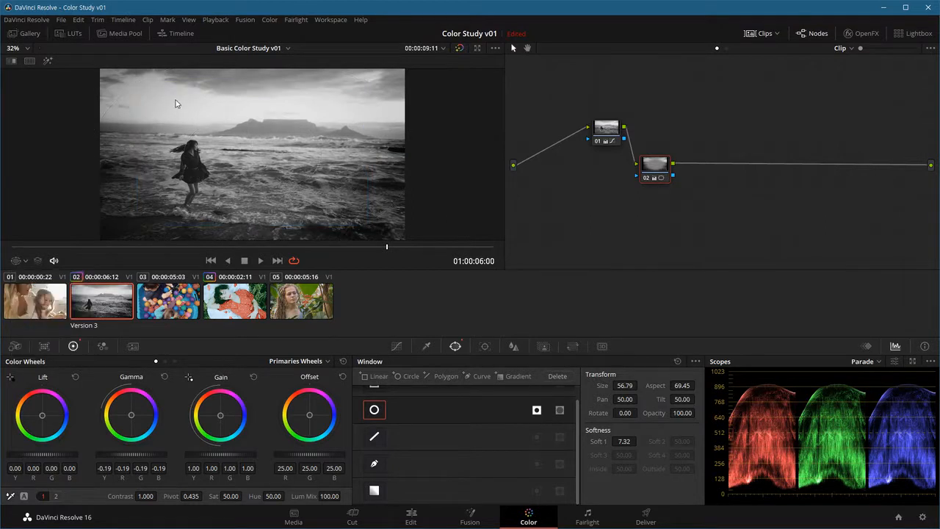
click(25, 260)
click(50, 306)
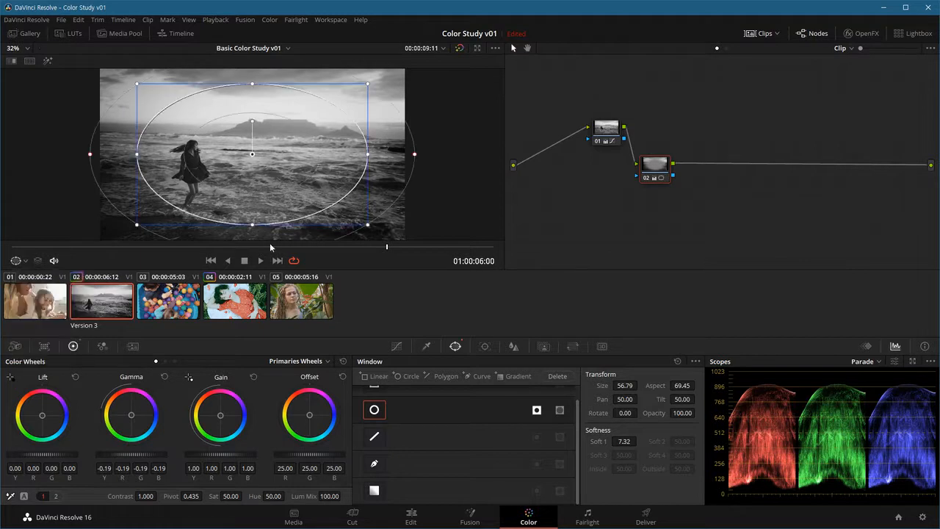
click(25, 263)
click(33, 277)
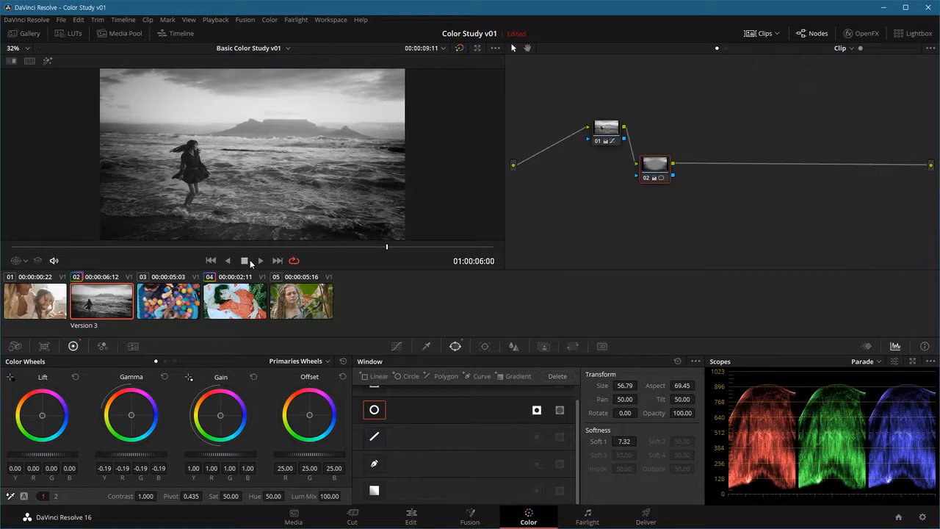
click(259, 262)
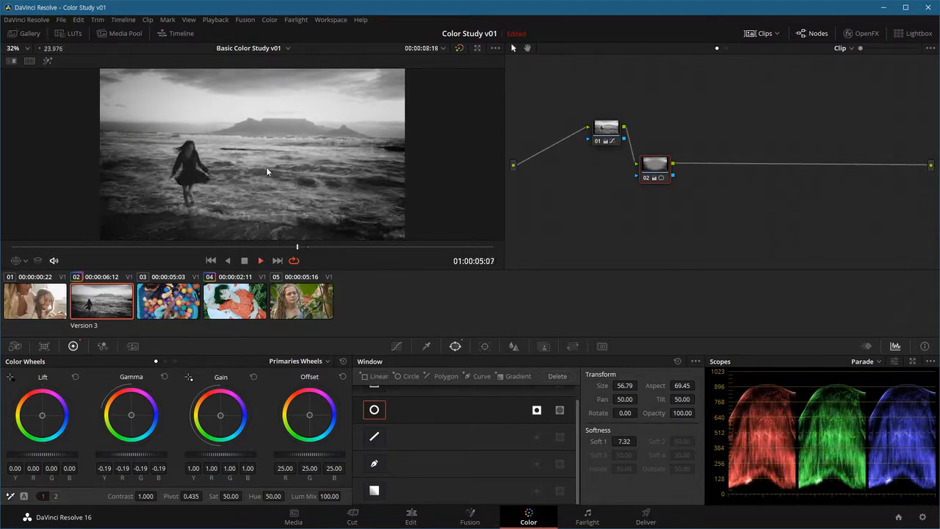
click(245, 262)
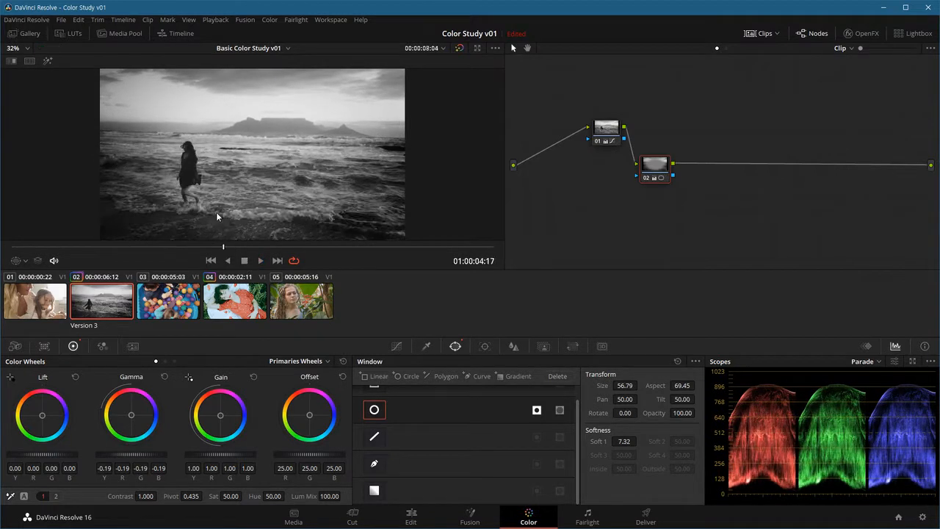
Step: Cycle forward and backward through clip 02's three grade versions, ending on Version 1
key(ctrl+n)
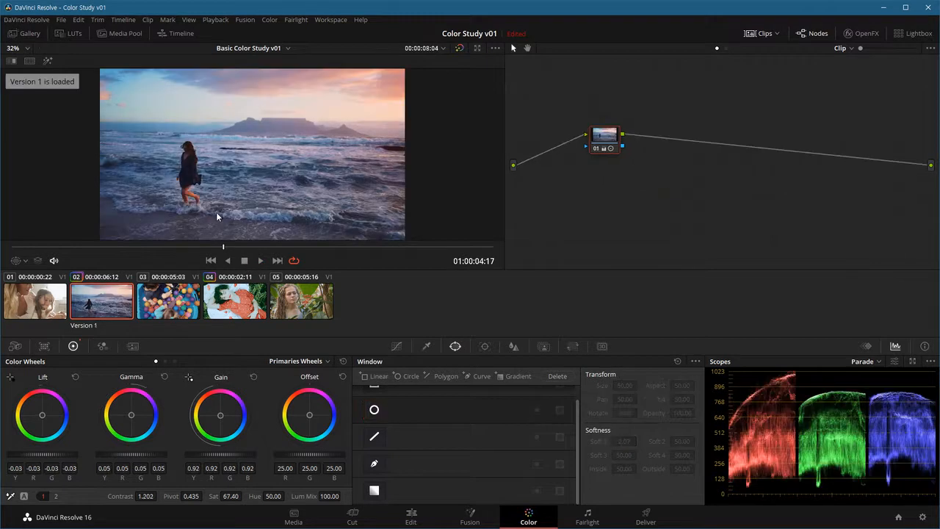
key(ctrl+n)
key(ctrl+n)
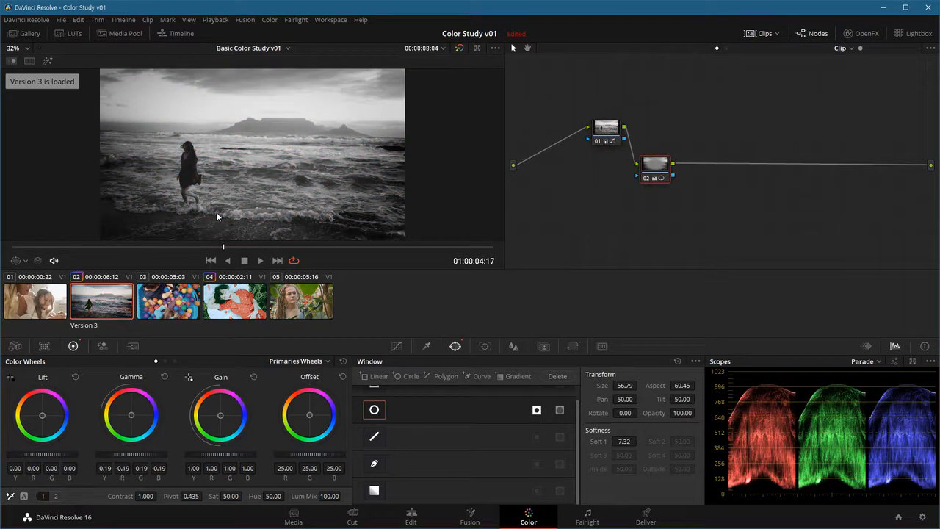
key(ctrl+b)
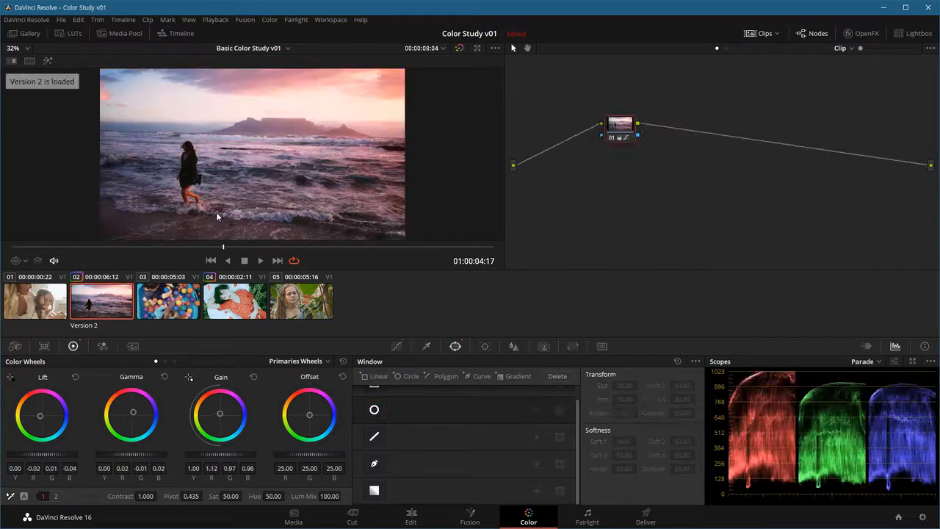
key(ctrl+b)
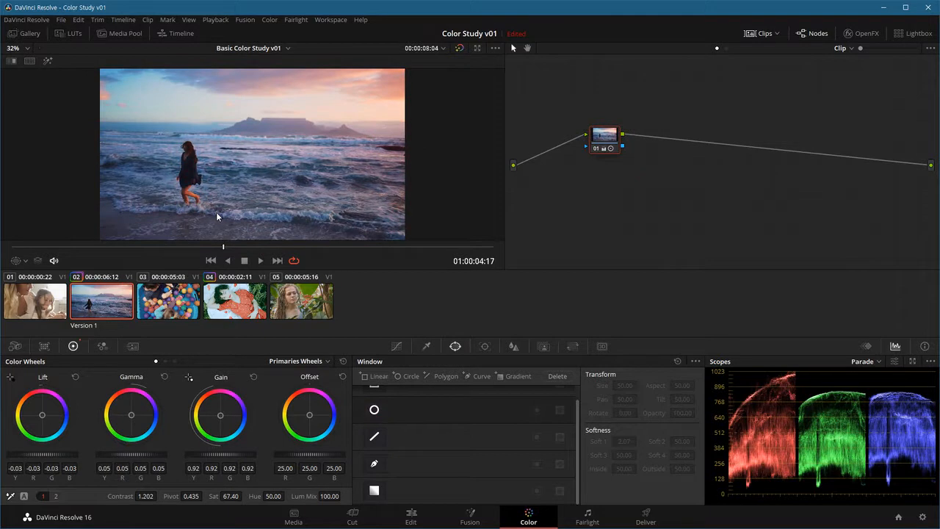
Step: Compare all three versions of clip 02 with the original in a Versions and Original split screen, including enlarged playback, and return to single view
click(30, 61)
click(490, 62)
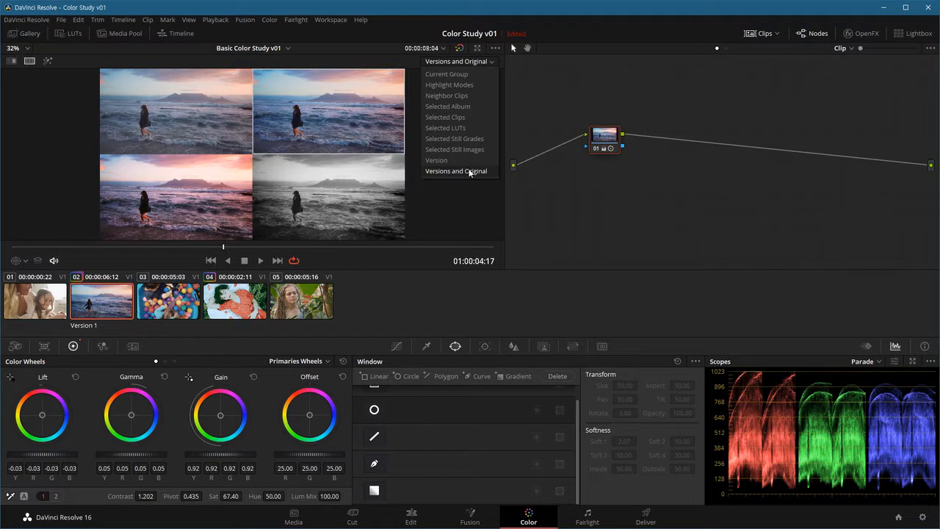
click(478, 170)
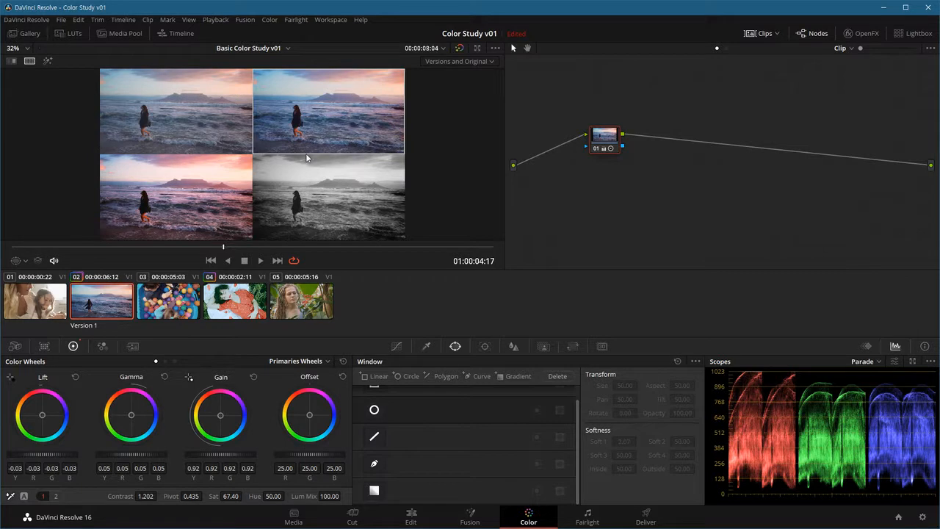
drag(264, 248, 312, 248)
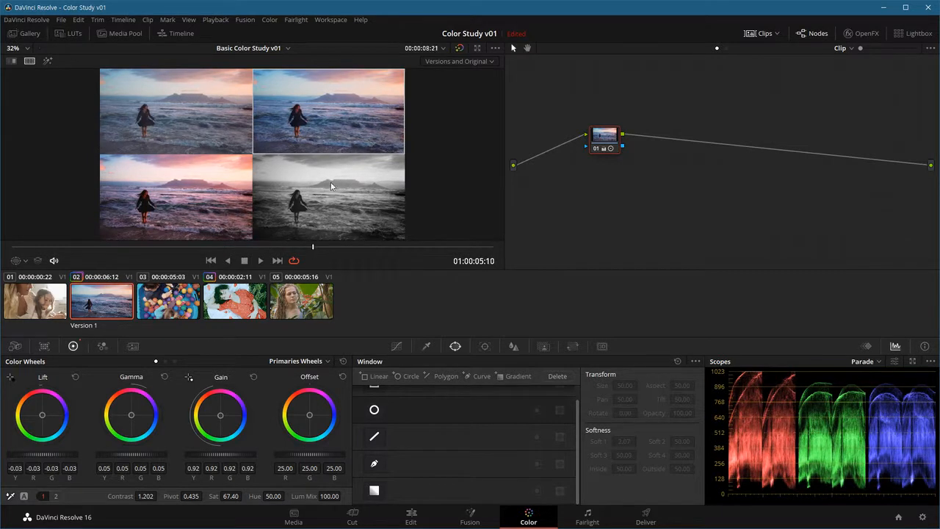
key(alt+f)
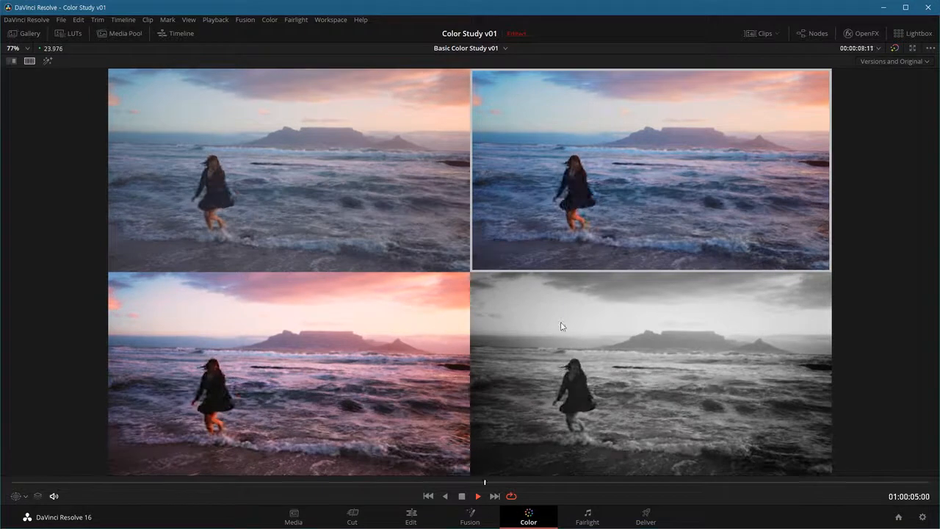
key(space)
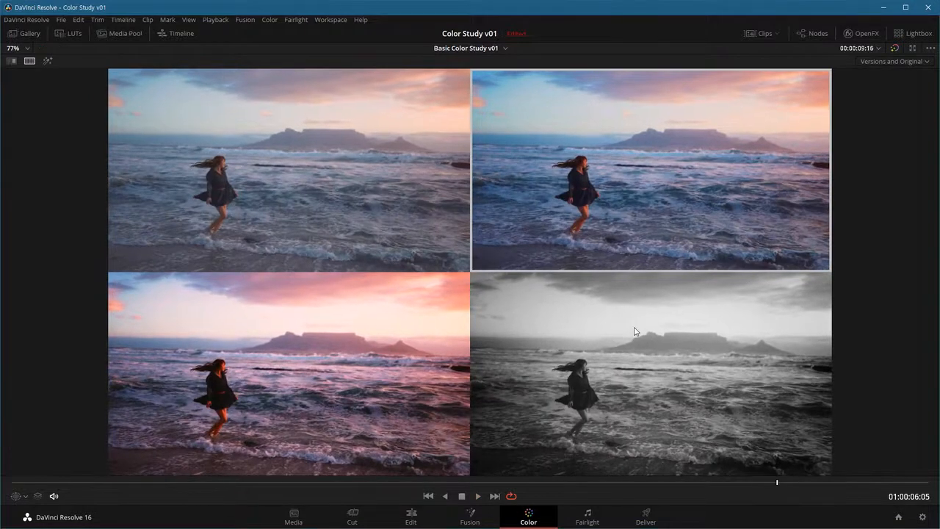
key(alt+f)
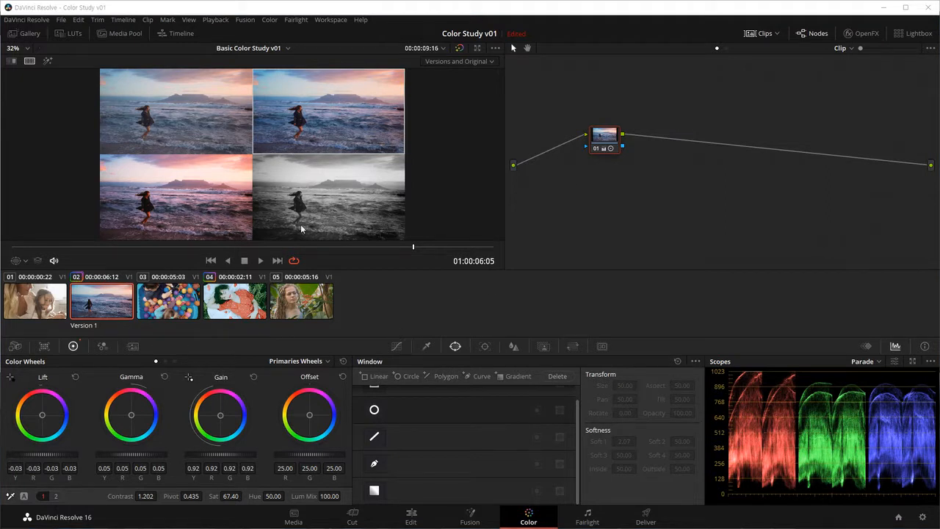
click(29, 60)
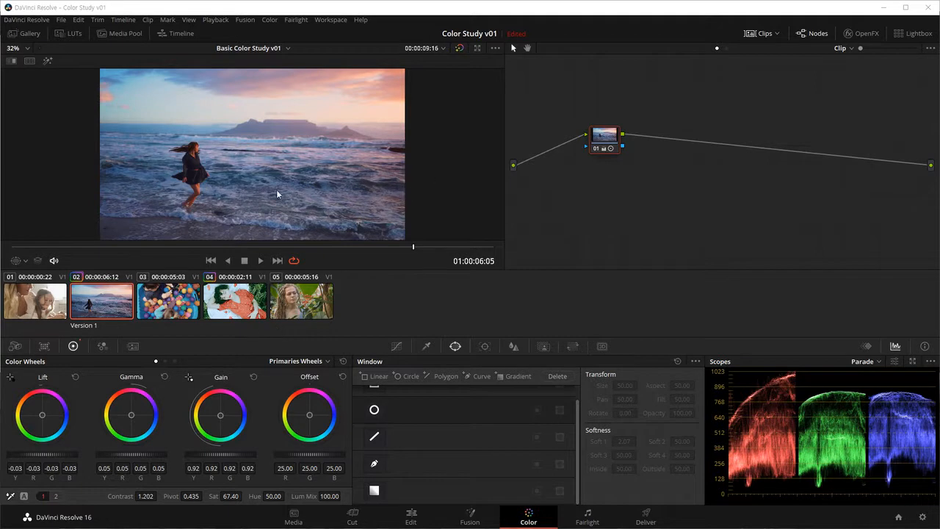
Step: Load the black-and-white Version 3 as clip 02's active grade
key(ctrl+n)
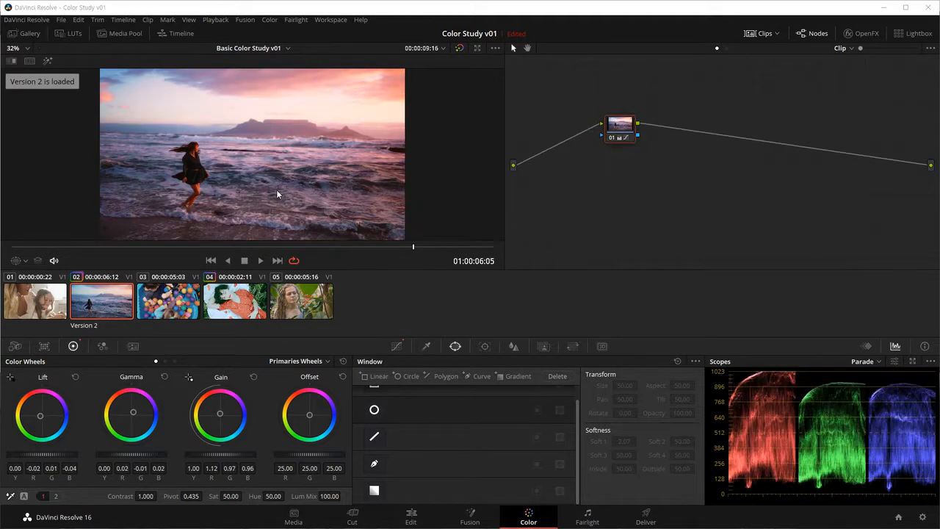
key(ctrl+n)
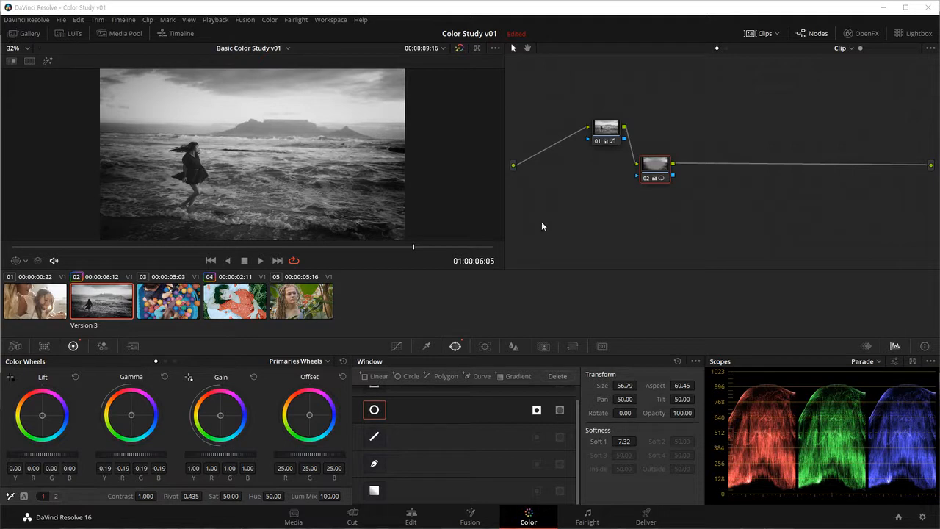
Step: Copy clip 02's black-and-white Version 3 grade with its nodes onto clip 03
click(178, 304)
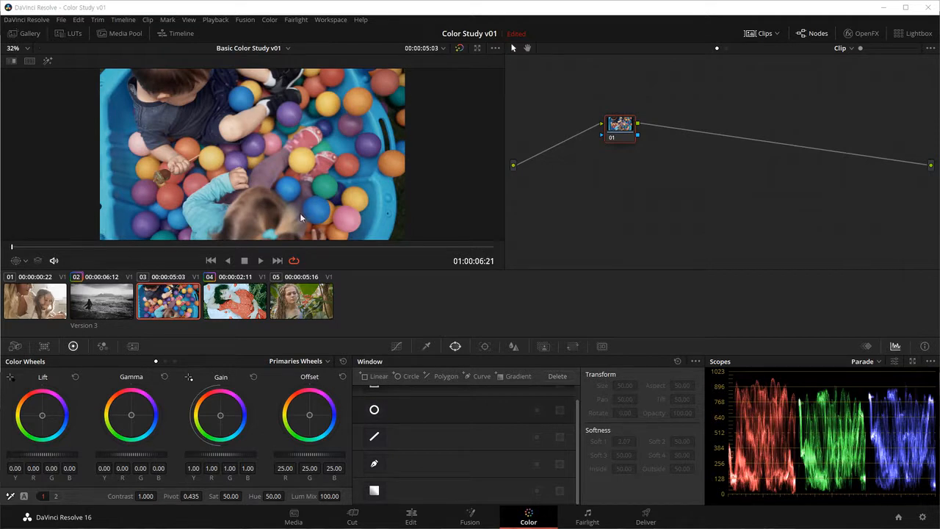
click(122, 312)
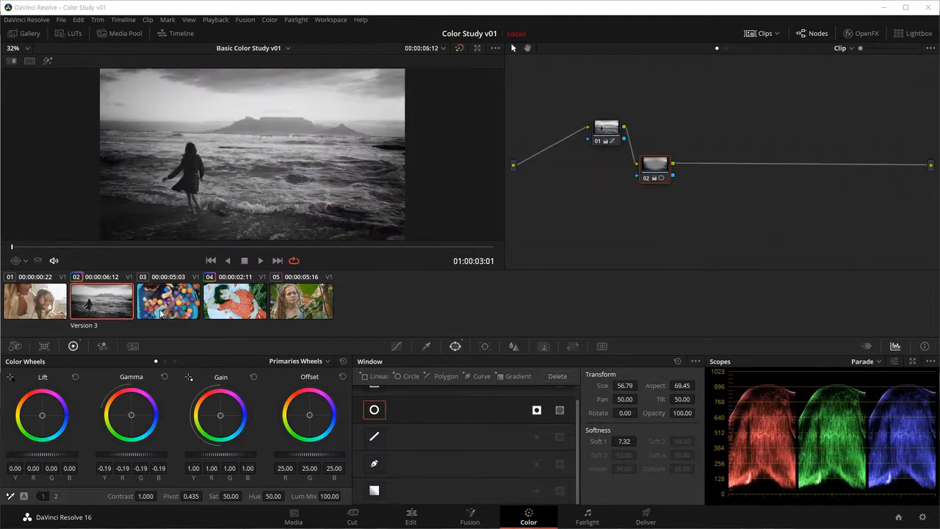
click(161, 303)
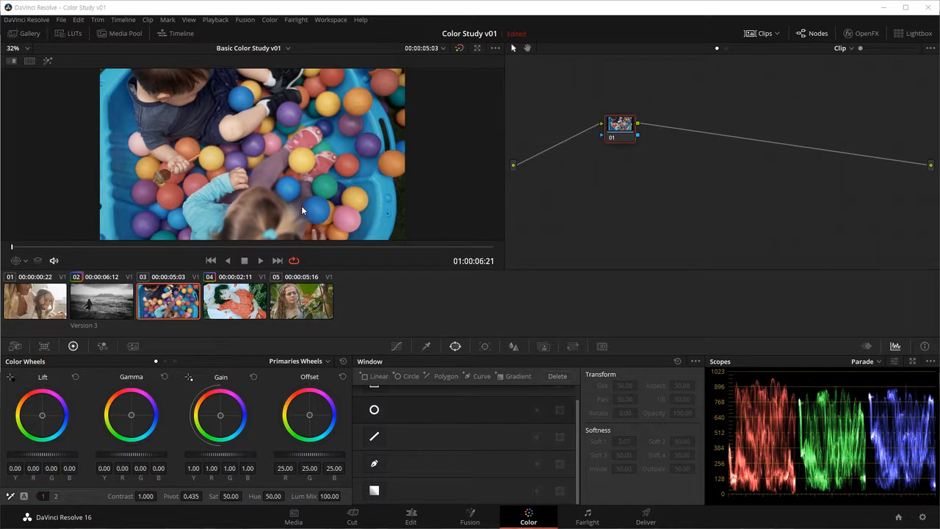
middle_click(101, 304)
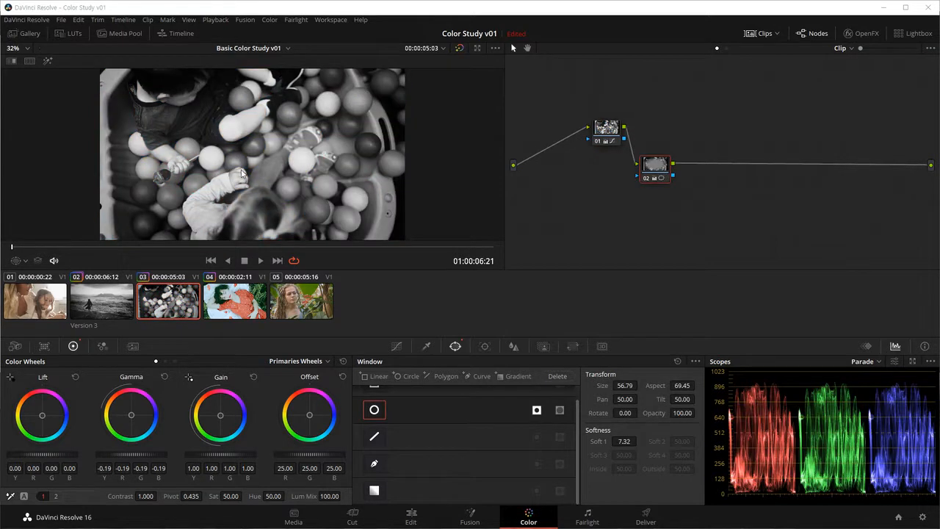
Step: Check clip 02's grade against the copy on clip 03, and reset all grades and nodes on clip 03
click(111, 308)
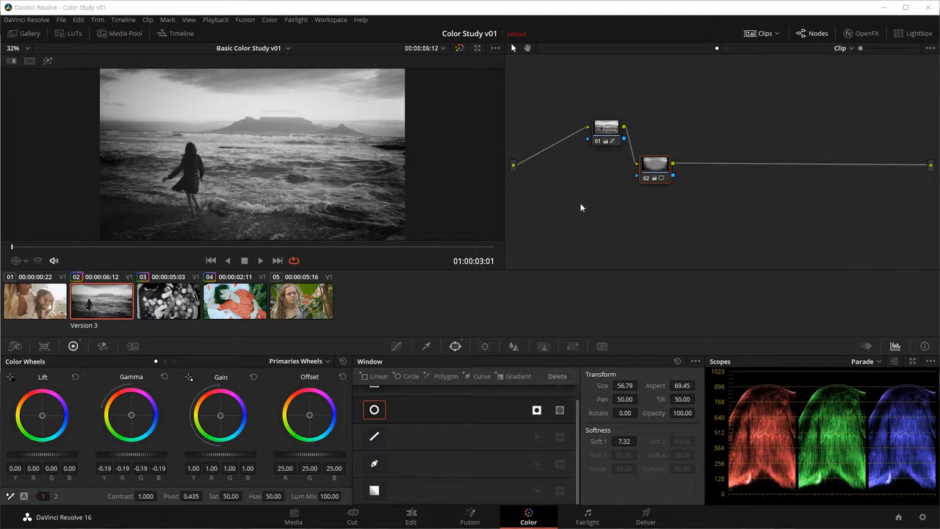
click(171, 314)
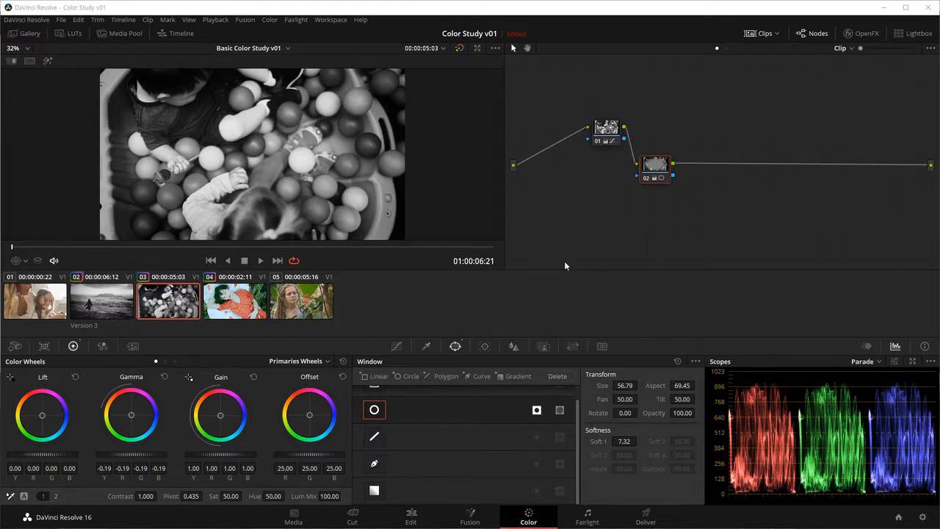
key(ctrl+shift+Home)
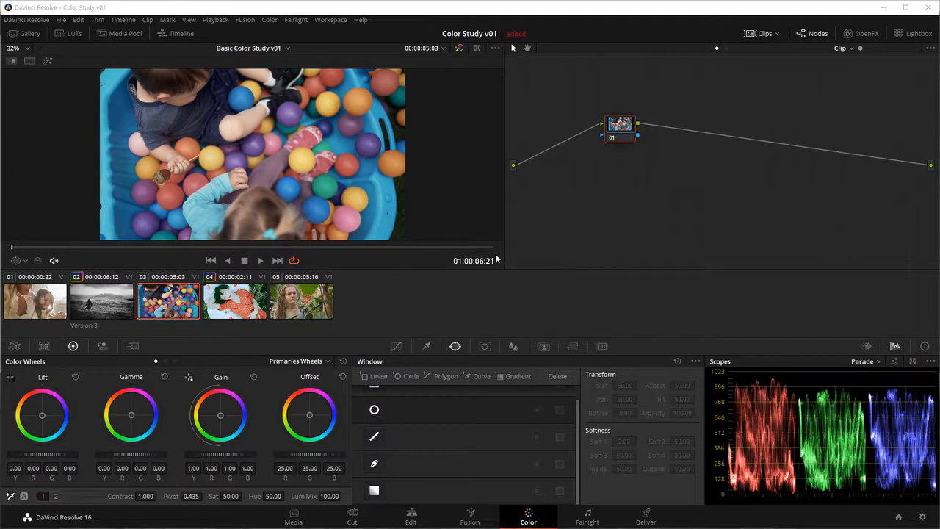
Step: Copy clip 02's black-and-white grade with its nodes onto clip 05, and check the copied nodes against clip 02
click(305, 303)
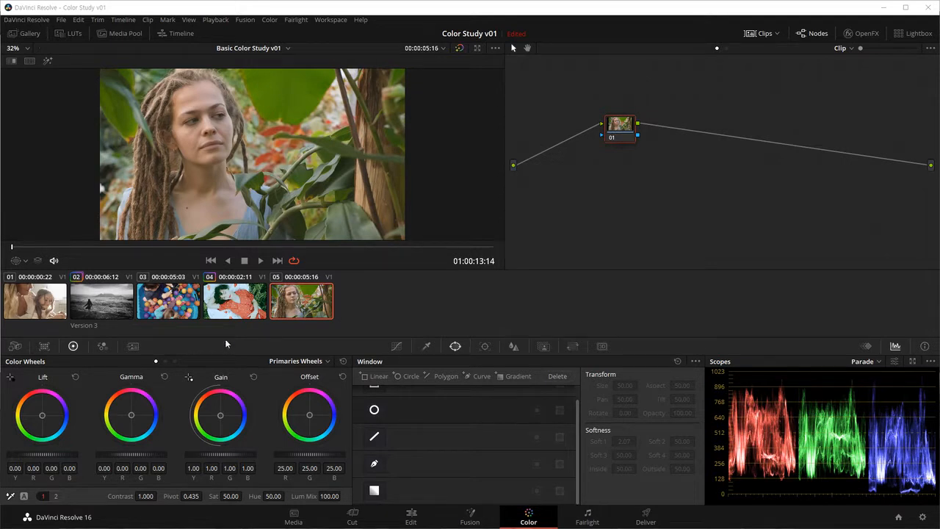
middle_click(105, 302)
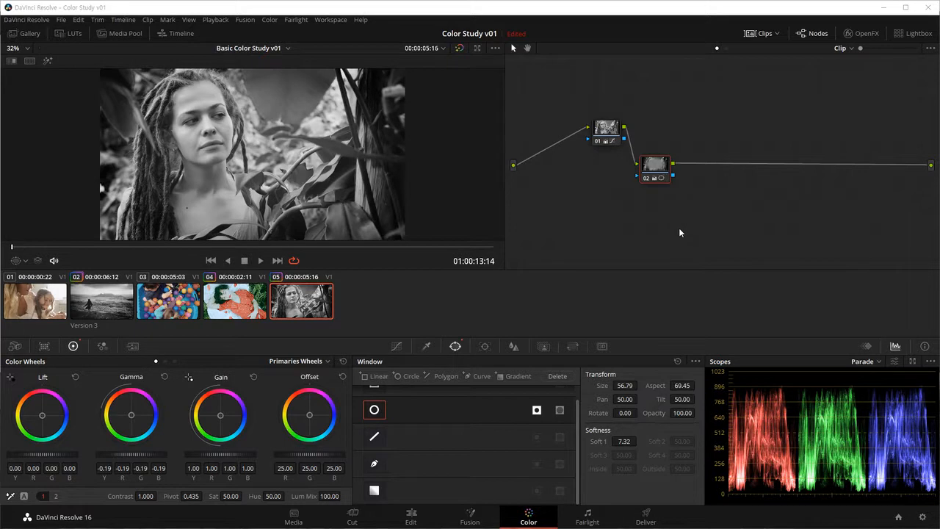
click(604, 137)
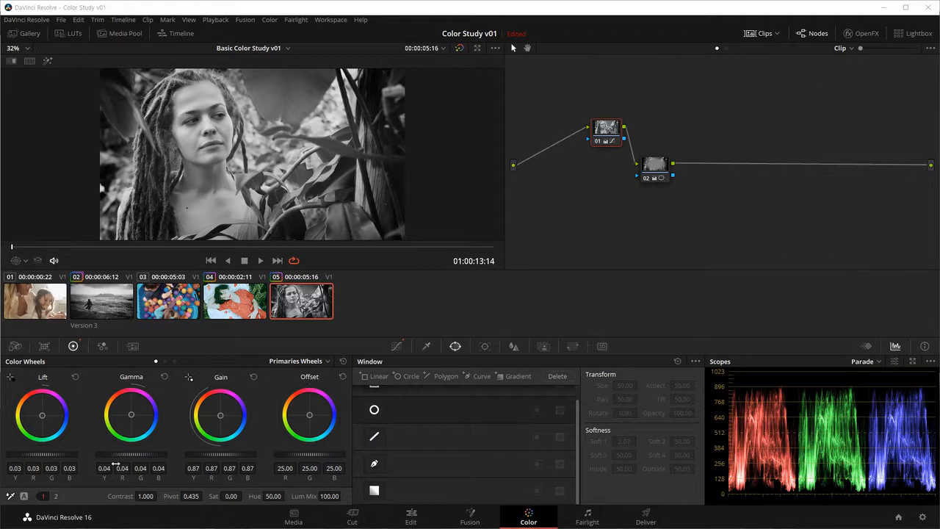
click(106, 307)
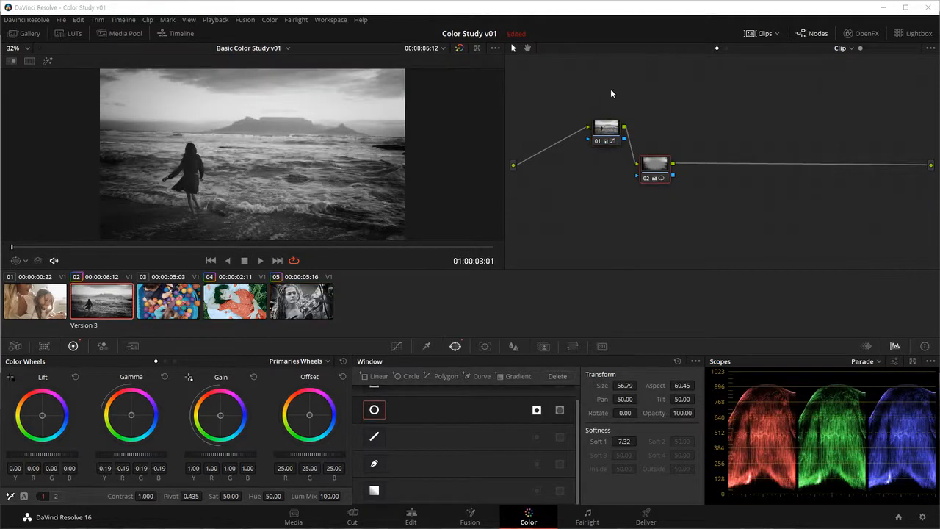
click(290, 304)
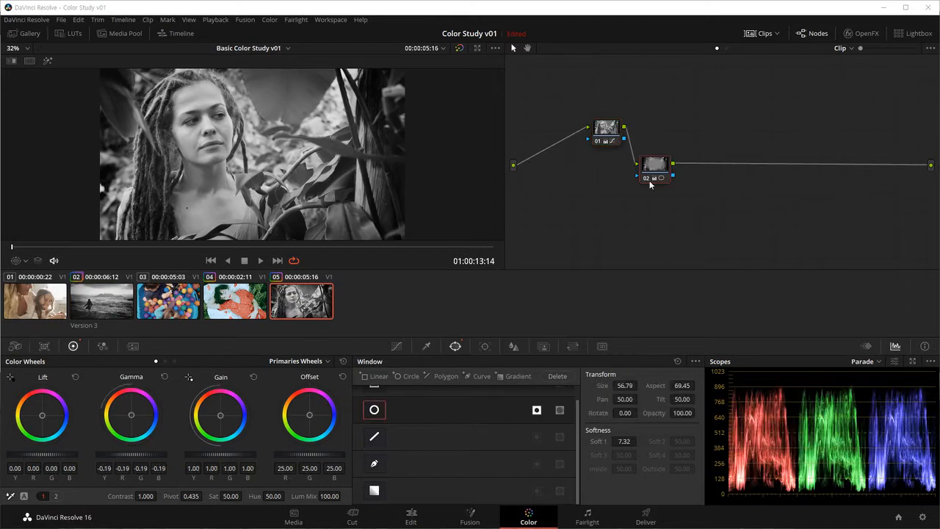
Step: Check the vignette on clip 05's second node with the Power Window overlay, and reset all grades and nodes on the clip
click(25, 262)
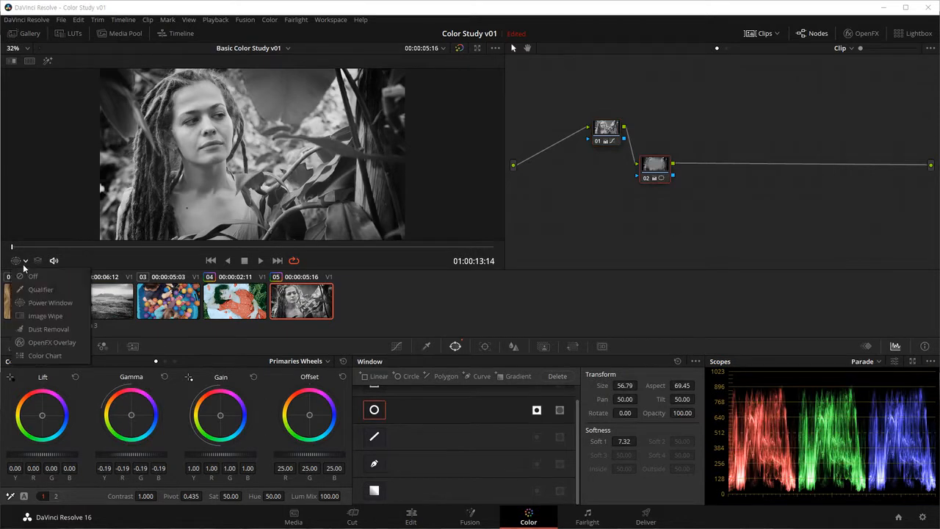
click(32, 302)
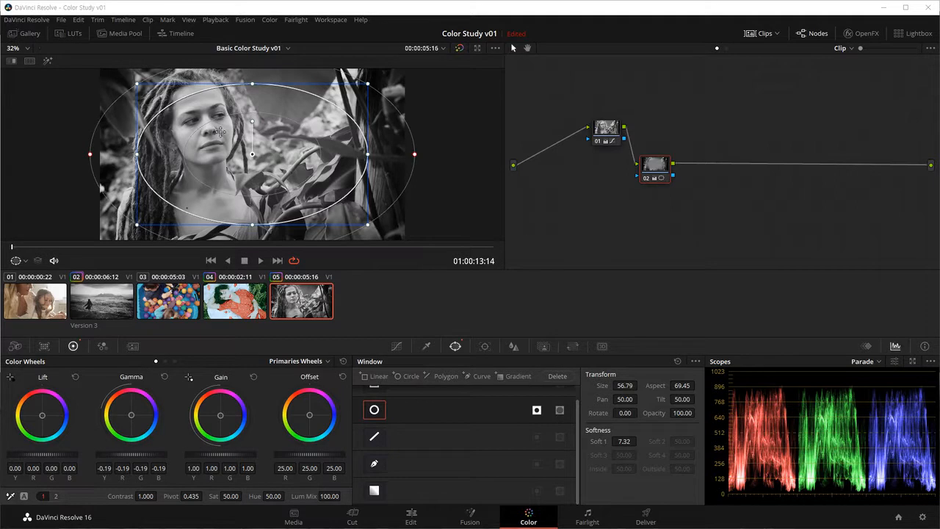
click(22, 261)
click(30, 276)
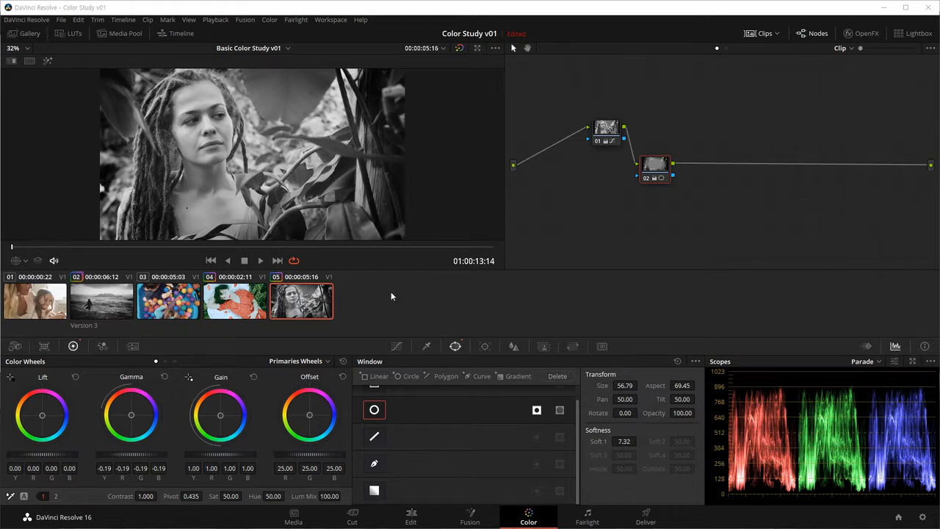
key(shift+semicolon)
key(ctrl+Home)
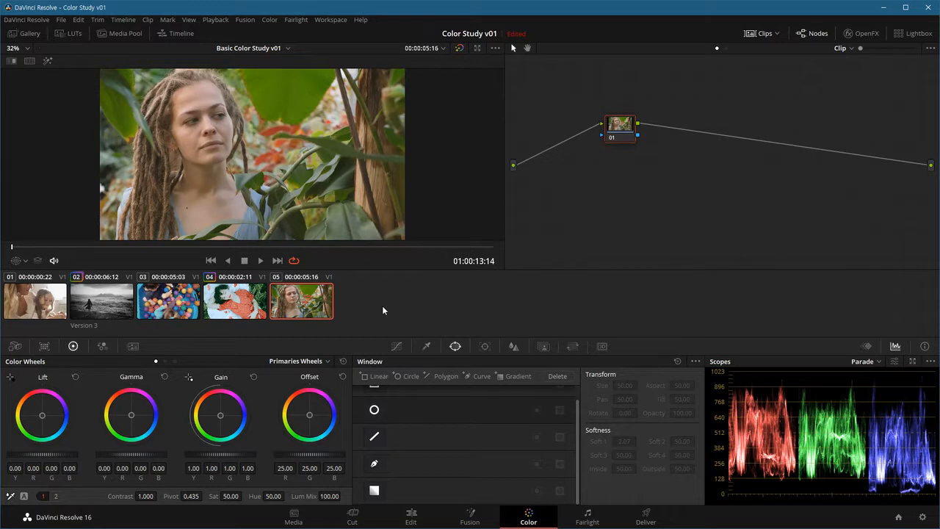
Step: Apply clip 02's black-and-white grade to clips 03, 04 and 05 at once, and check the graded clips individually
click(186, 308)
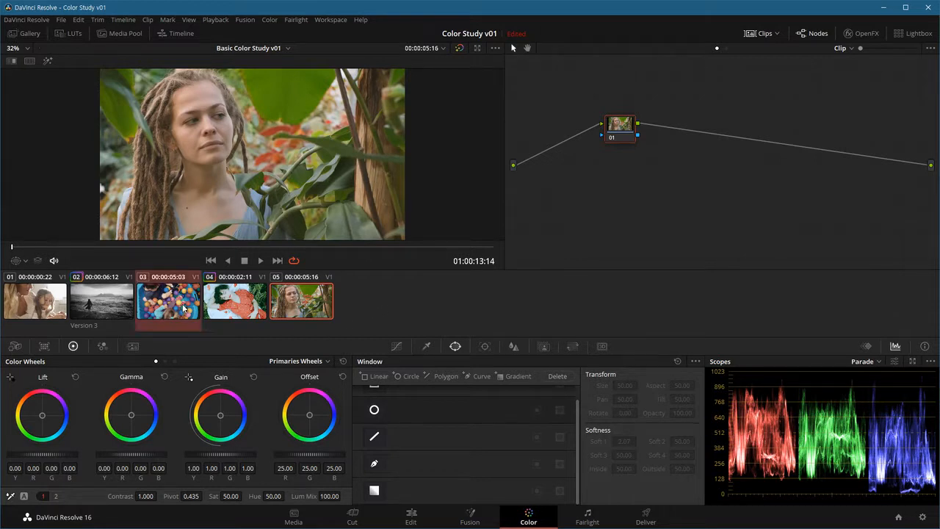
shift+click(227, 306)
shift+click(290, 304)
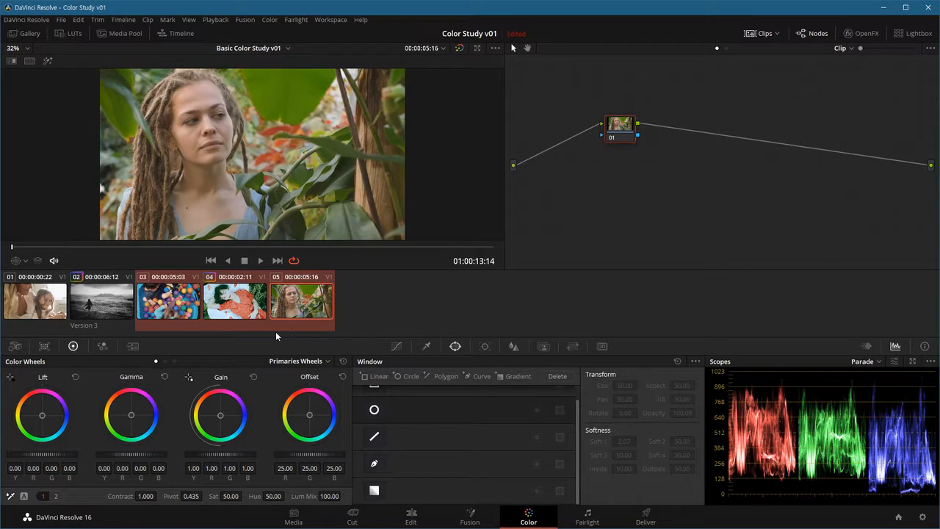
middle_click(97, 306)
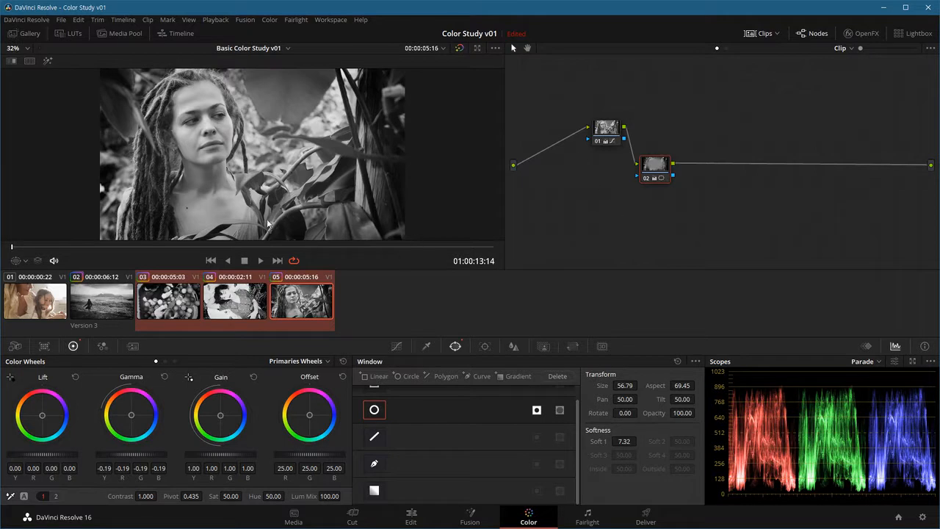
click(260, 310)
click(187, 295)
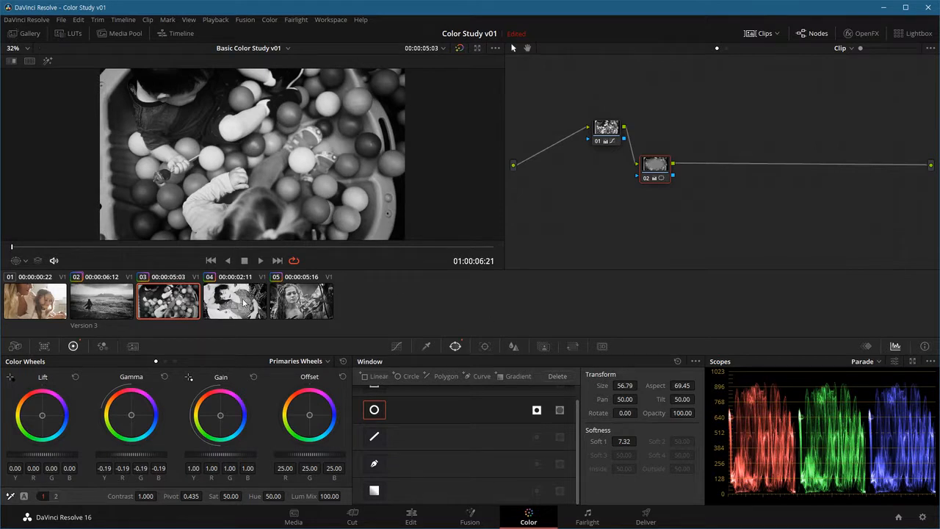
Step: Undo the copied black-and-white grade on clips 03, 04 and 05 one by one
key(ctrl+z)
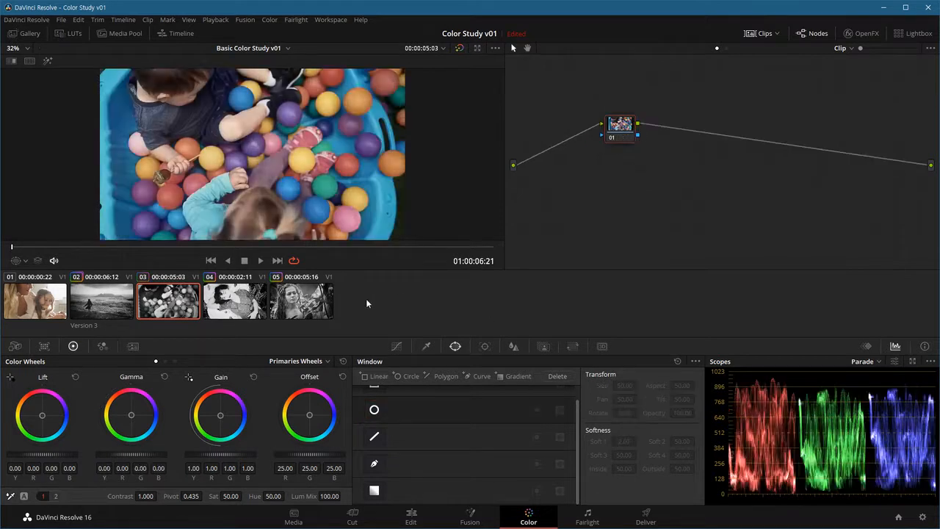
click(235, 306)
key(ctrl+z)
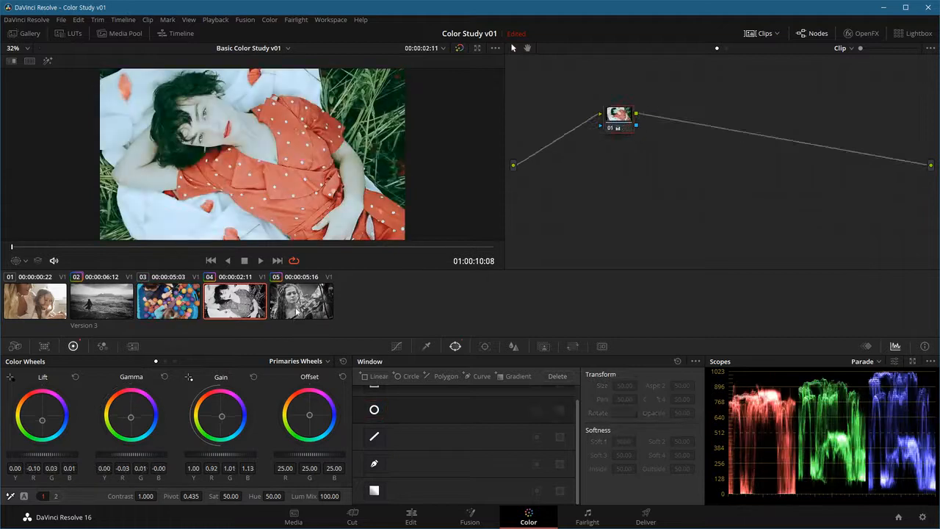
click(292, 314)
key(ctrl+z)
key(ctrl+z)
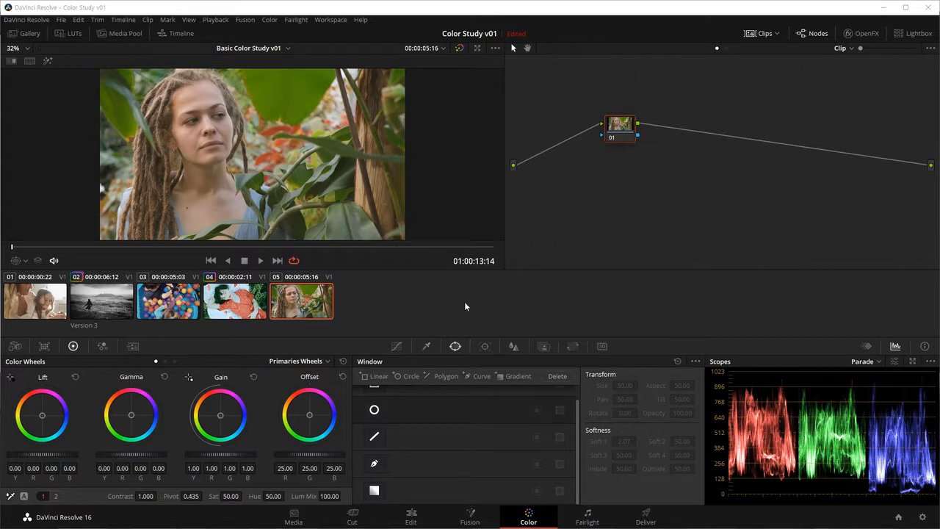
Step: Push clip 03's Offset strongly toward orange-red (105.48, 6.01, -24.47), and apply that preceding clip's grade to clip 04
click(176, 307)
drag(309, 415, 297, 394)
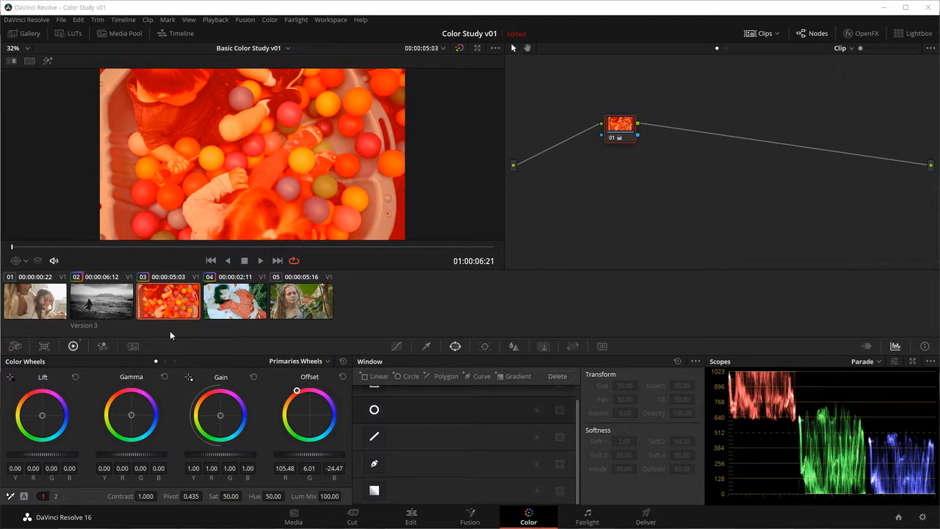
click(250, 308)
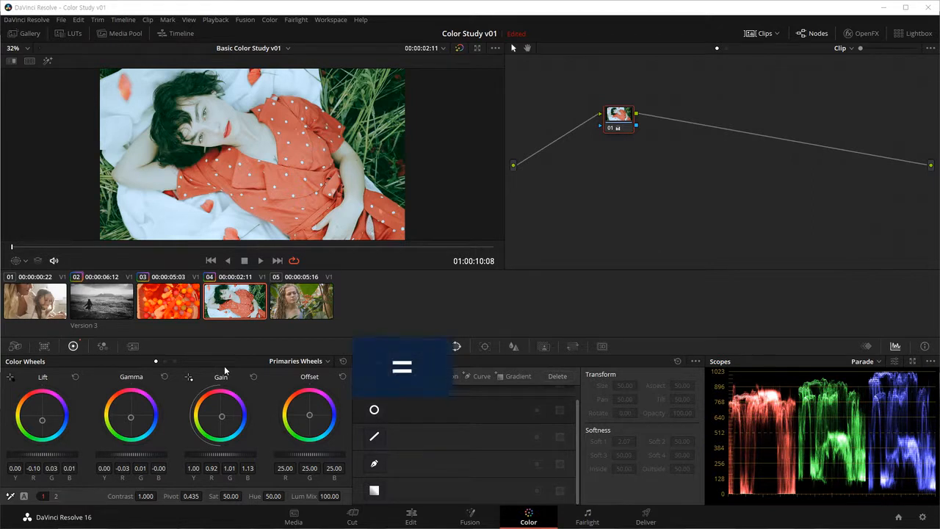
key(equal)
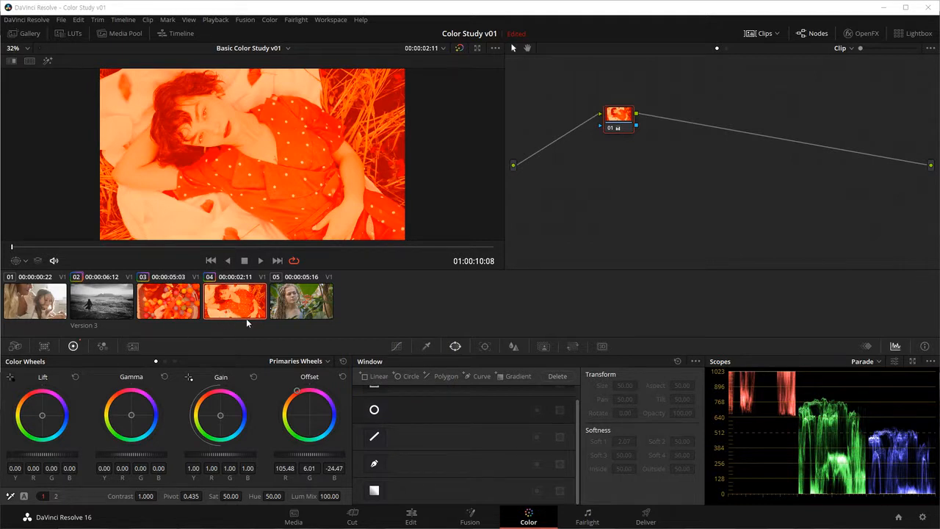
Step: Undo and redo the grades copied onto clip 04 until its own color grade is restored, and undo clip 03's Offset shift
key(ctrl+z)
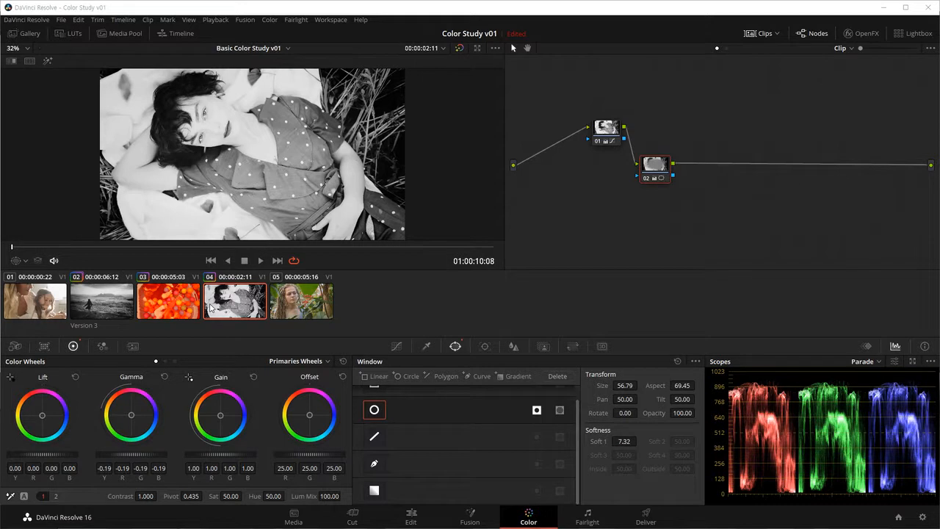
key(ctrl+z)
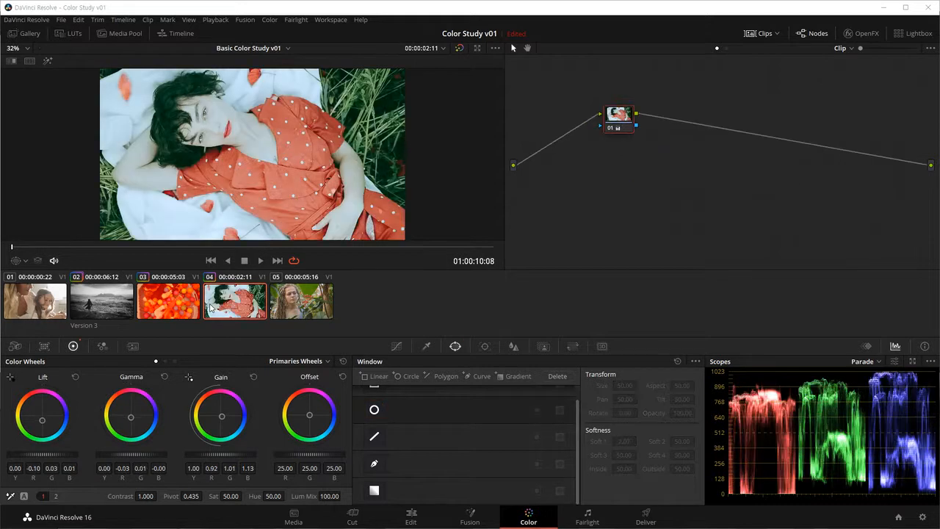
key(ctrl+z)
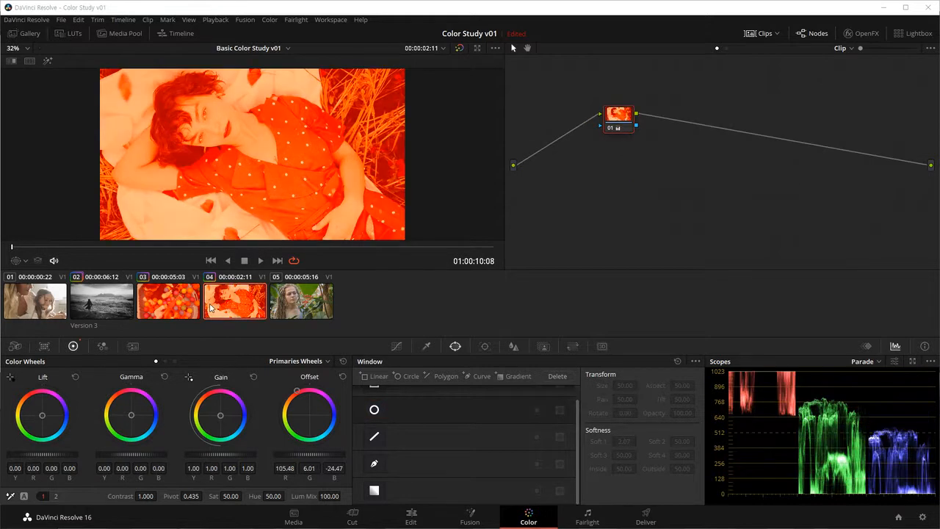
key(ctrl+shift+z)
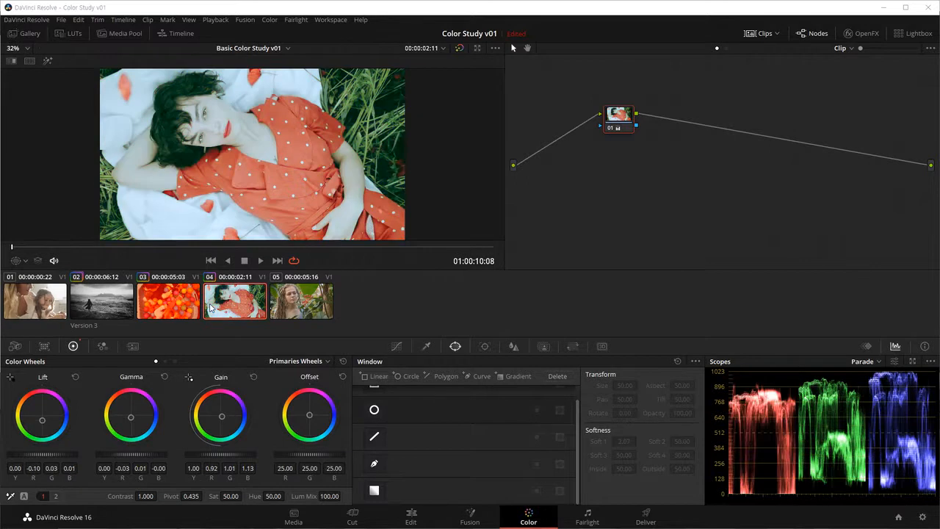
key(ctrl+shift+z)
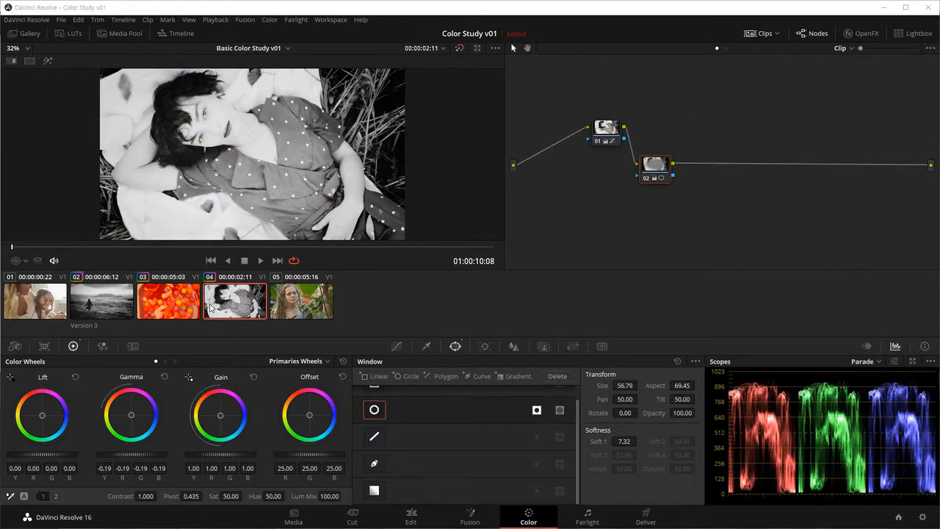
key(ctrl+z)
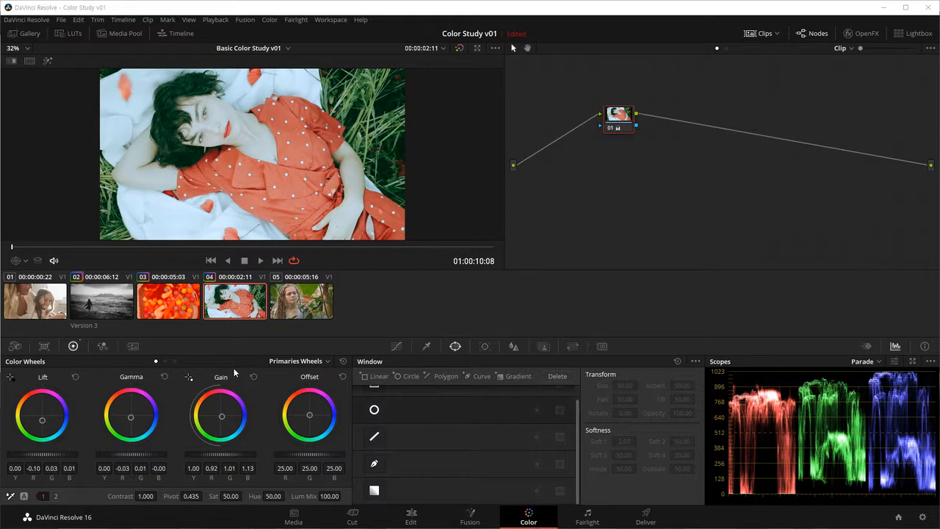
click(163, 302)
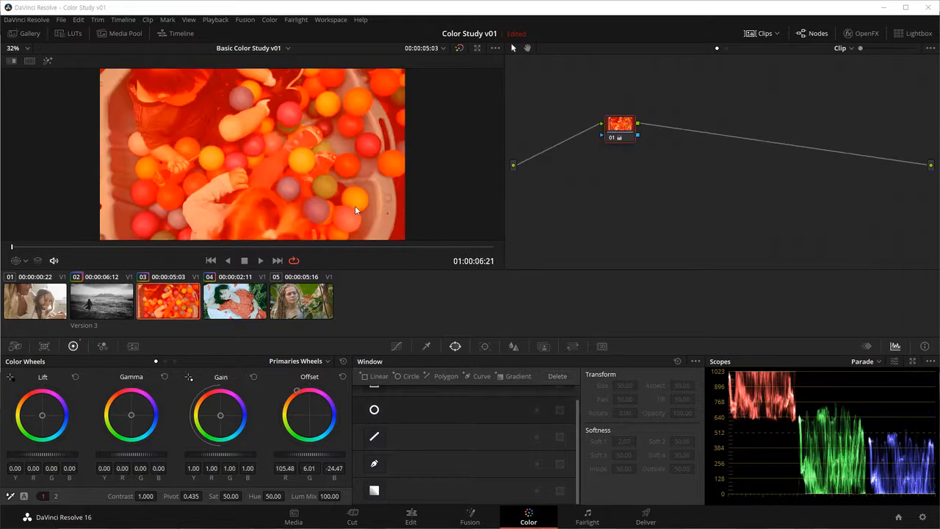
key(ctrl+z)
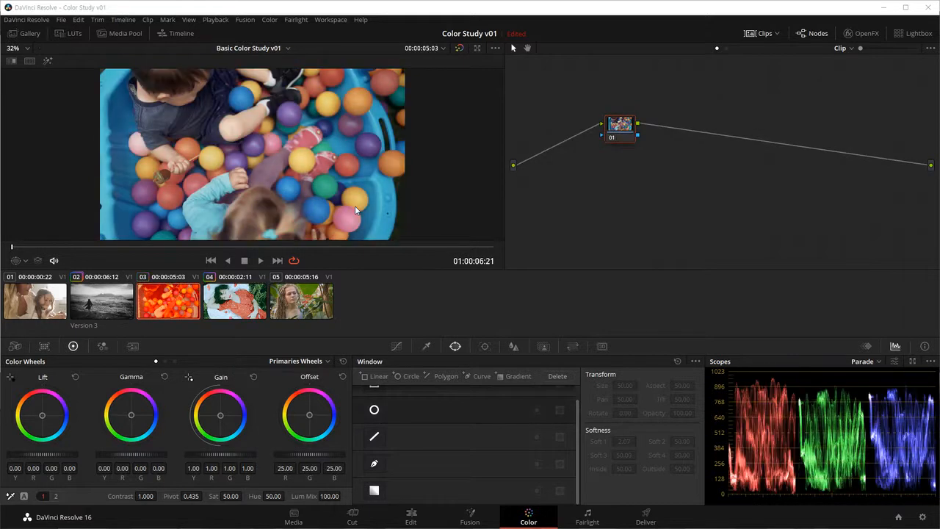
Step: Enlarge the nodes in clip 02's node graph and rearrange them with node 02 diagonally below and to the right of node 01
click(102, 304)
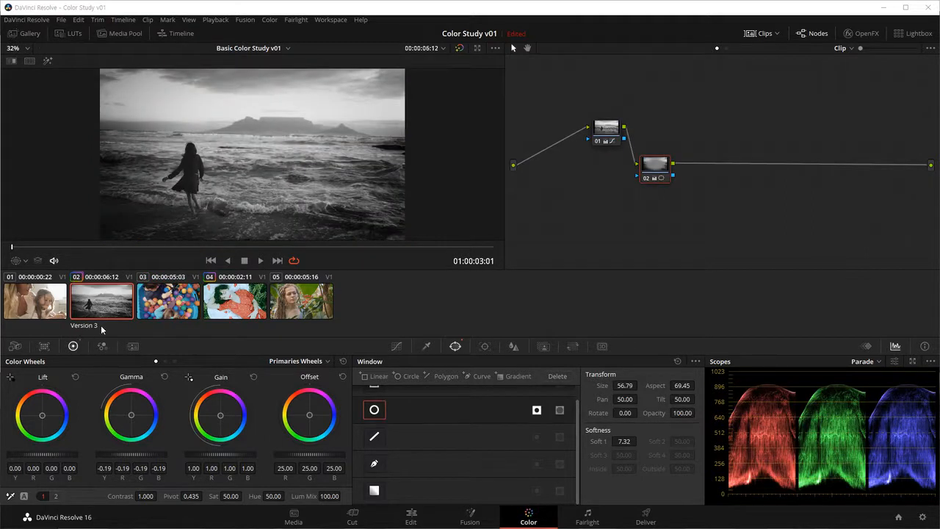
mouse_move(662, 172)
mouse_down()
mouse_move(686, 211)
mouse_move(685, 160)
mouse_move(661, 182)
mouse_move(676, 172)
mouse_up()
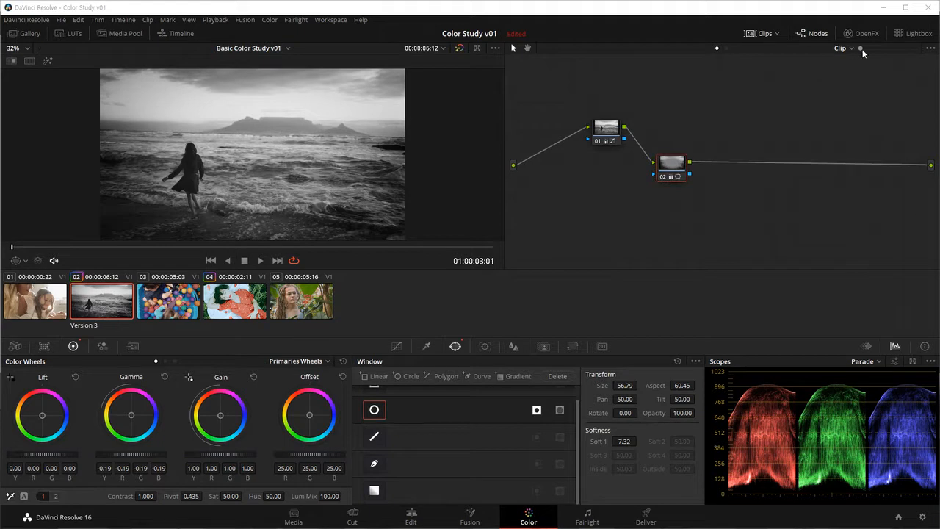
drag(864, 48, 889, 51)
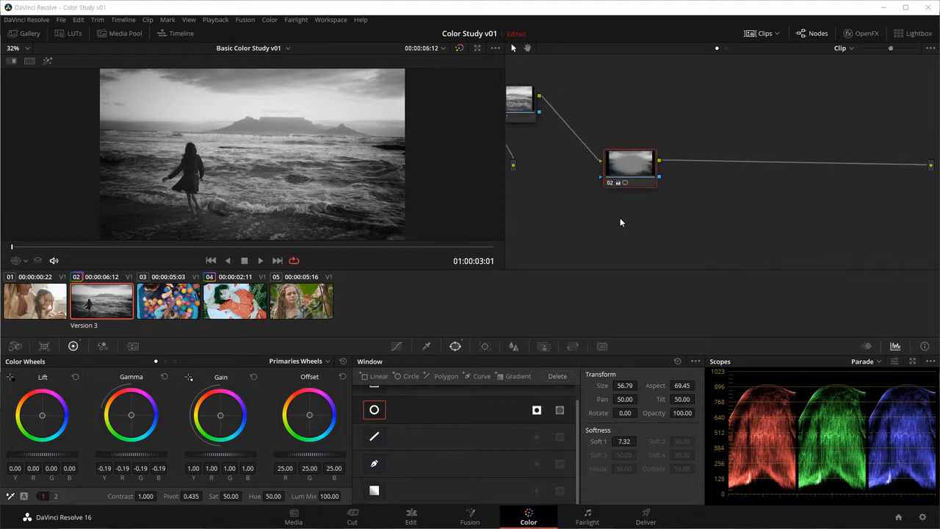
drag(603, 207, 708, 219)
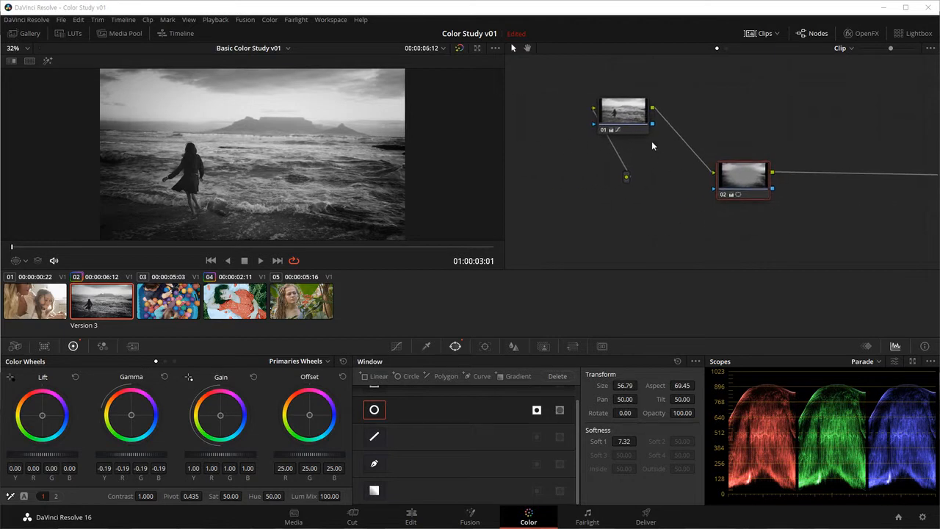
drag(660, 186, 660, 230)
drag(718, 208, 775, 178)
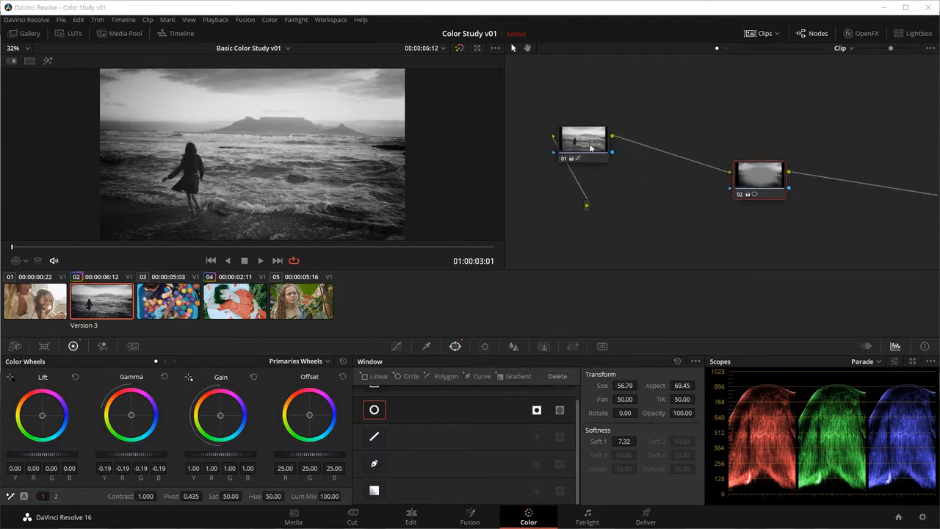
drag(606, 152, 690, 152)
click(896, 50)
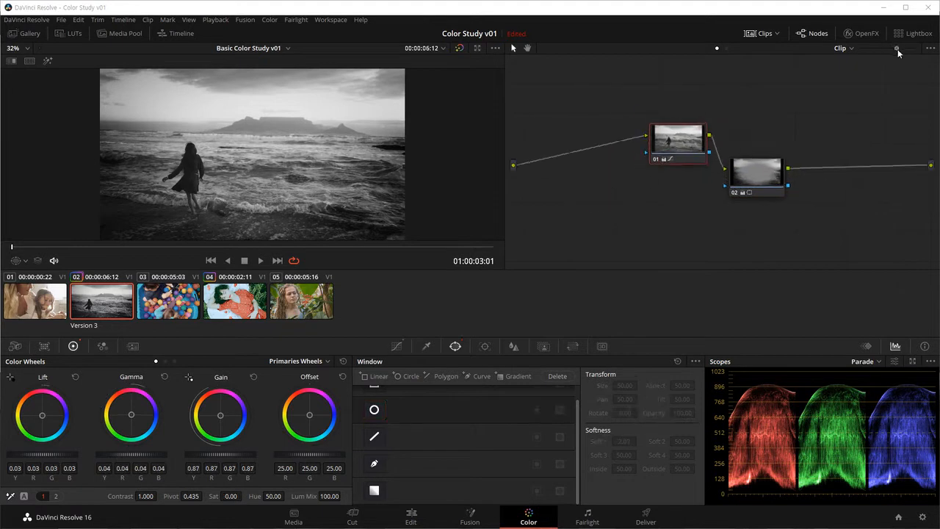
drag(896, 50, 902, 51)
drag(670, 128, 648, 143)
drag(741, 170, 742, 181)
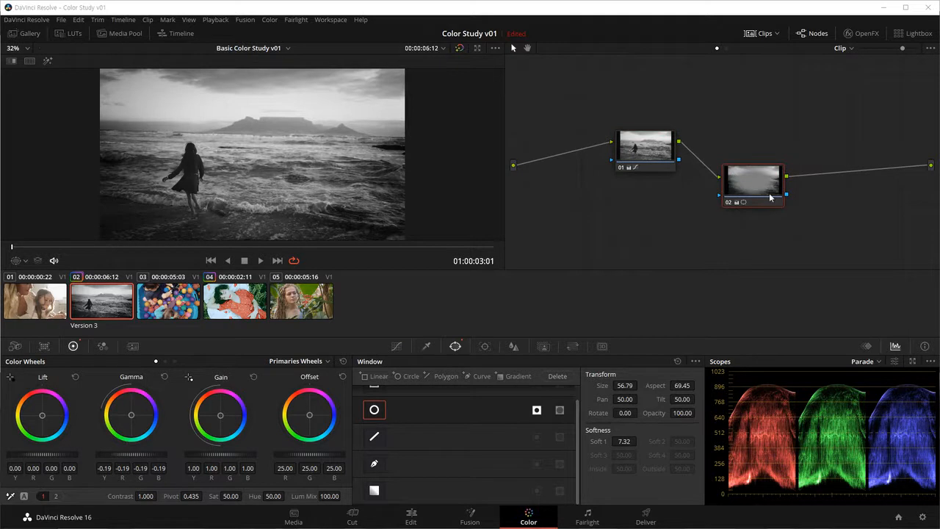
mouse_move(744, 189)
mouse_down()
mouse_move(767, 157)
mouse_move(758, 198)
mouse_move(733, 199)
mouse_move(736, 183)
mouse_up()
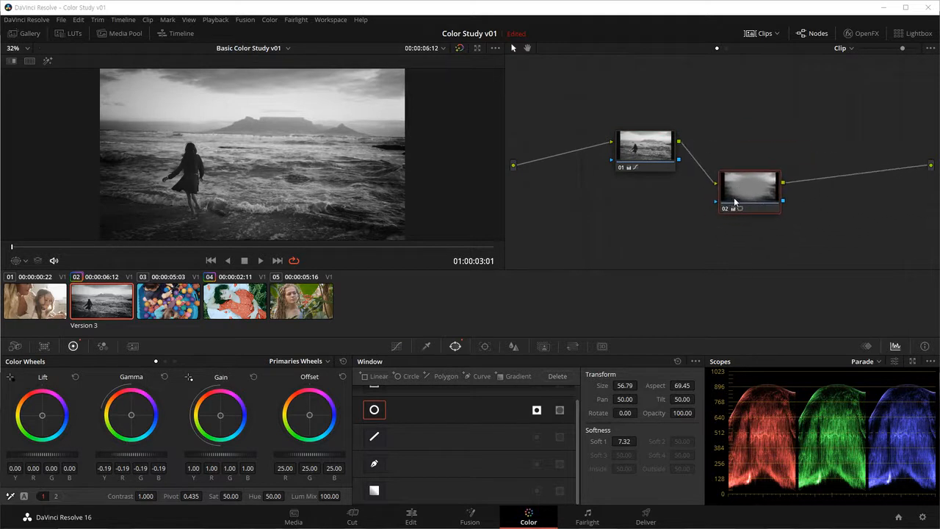
Step: Copy the vignette settings of clip 02's node 02 and paste them onto node 01 of clip 03
click(662, 151)
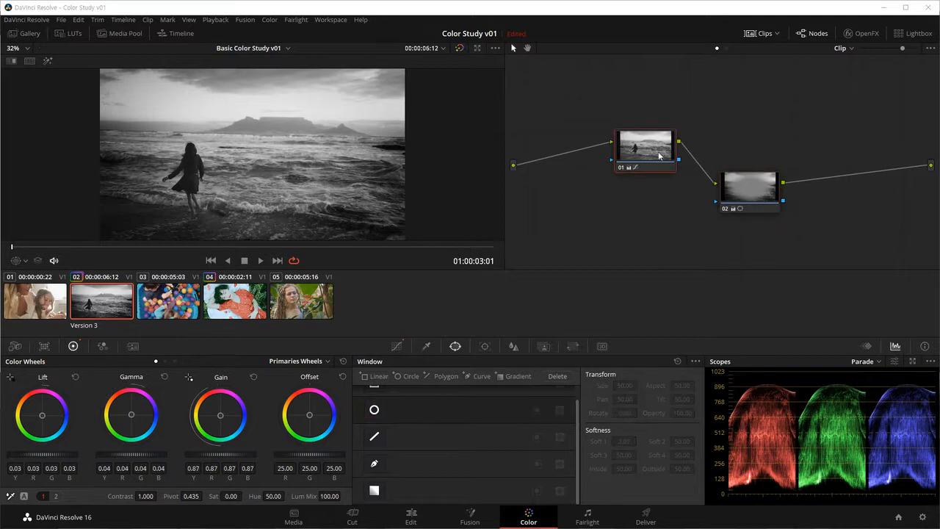
click(749, 196)
key(ctrl+c)
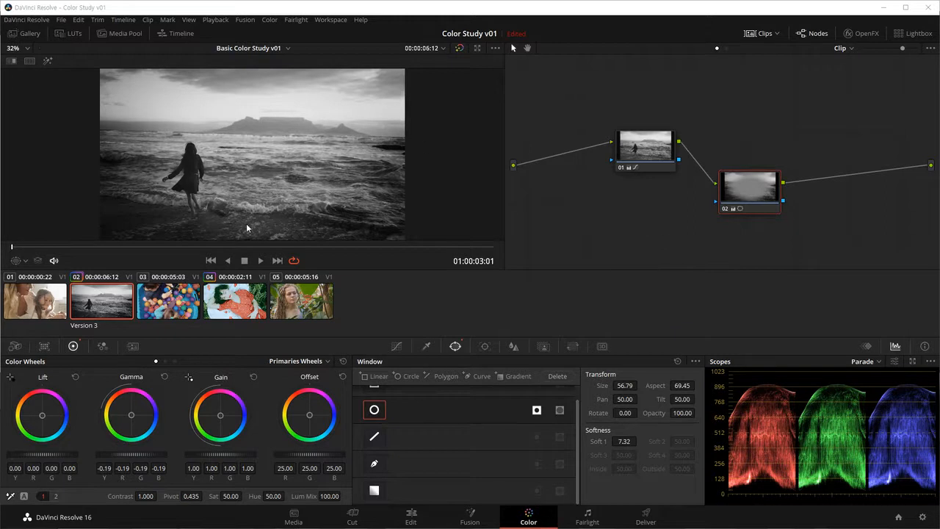
click(165, 305)
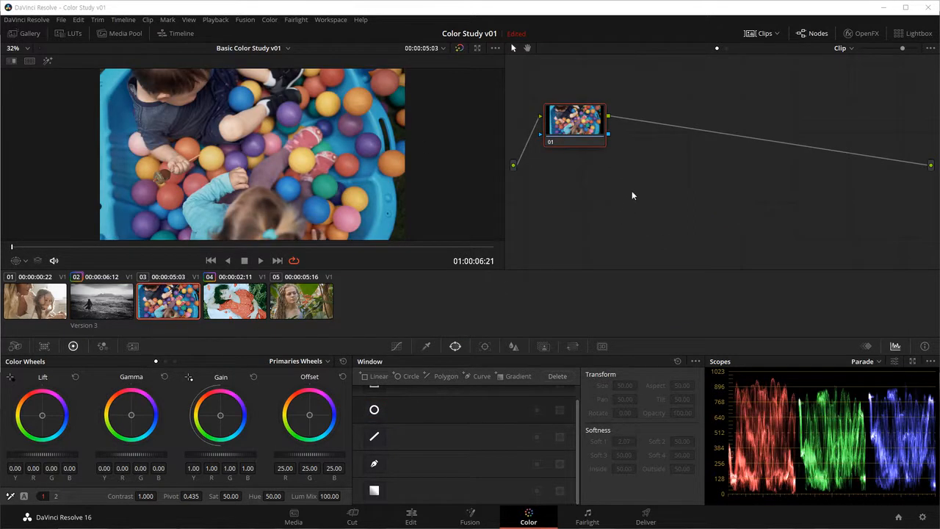
mouse_move(584, 141)
mouse_down()
mouse_move(607, 163)
mouse_move(600, 145)
mouse_up()
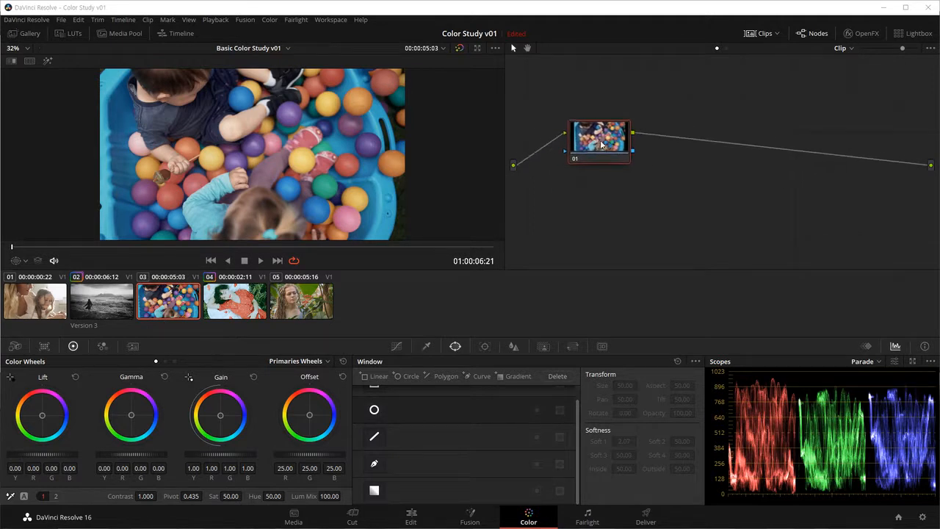
key(ctrl+v)
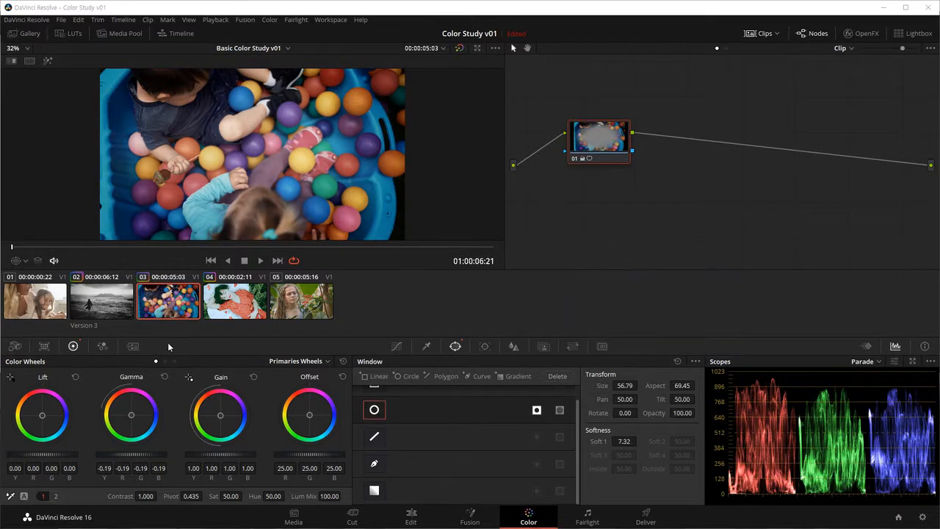
Step: Show the Power Window overlay in the viewer, and remove the pasted vignette from clip 03's node
click(20, 261)
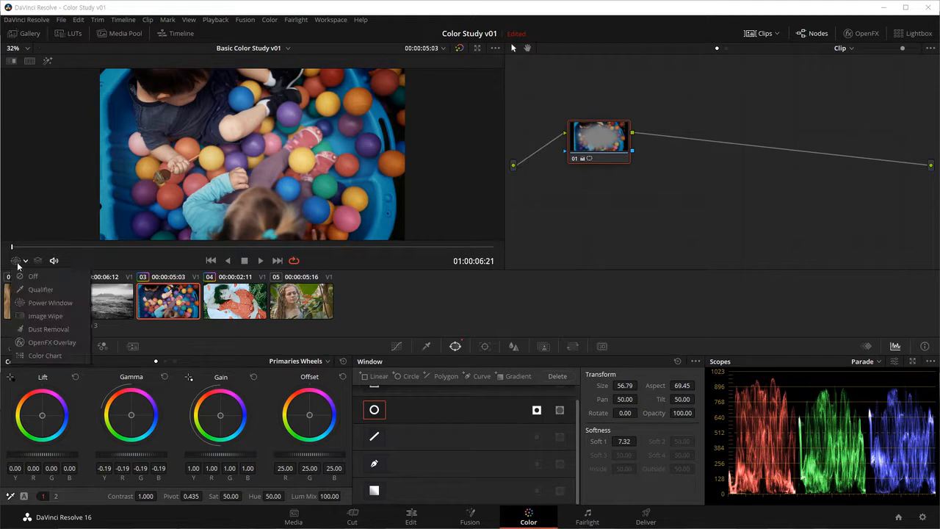
click(46, 303)
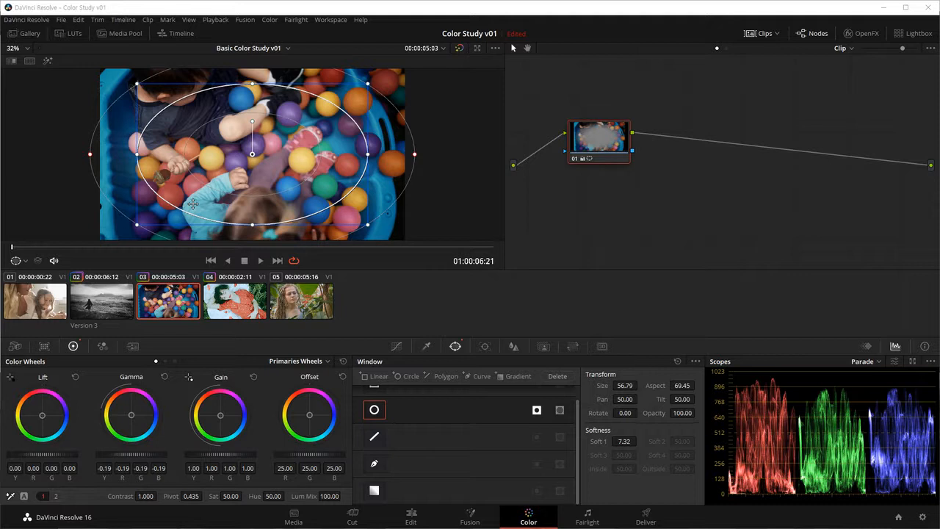
key(shift+Home)
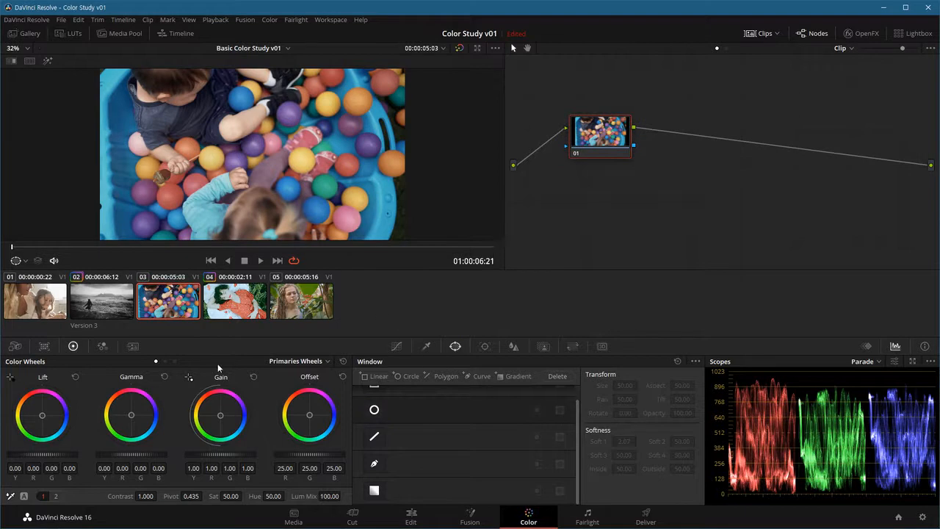
Step: Copy the black-and-white grade of clip 02's node 01 and paste it onto node 01 of clip 03
click(110, 307)
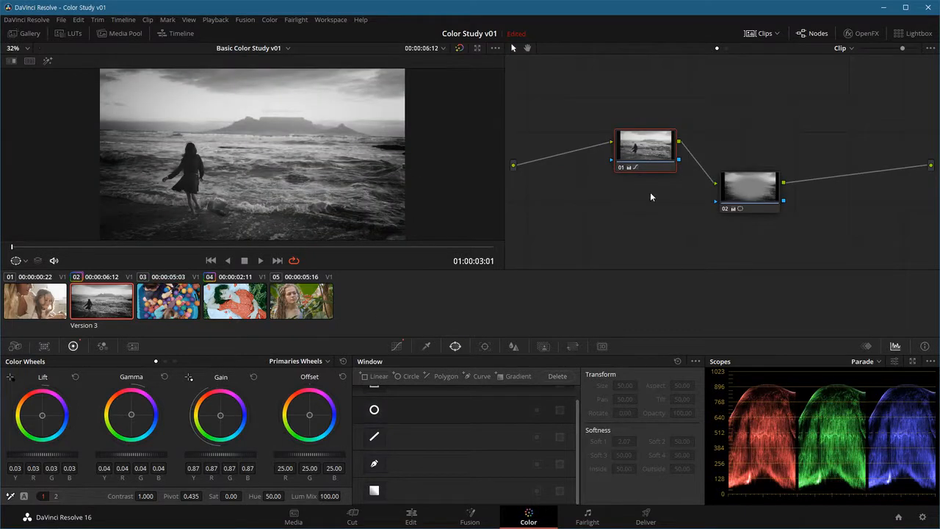
drag(642, 152, 614, 150)
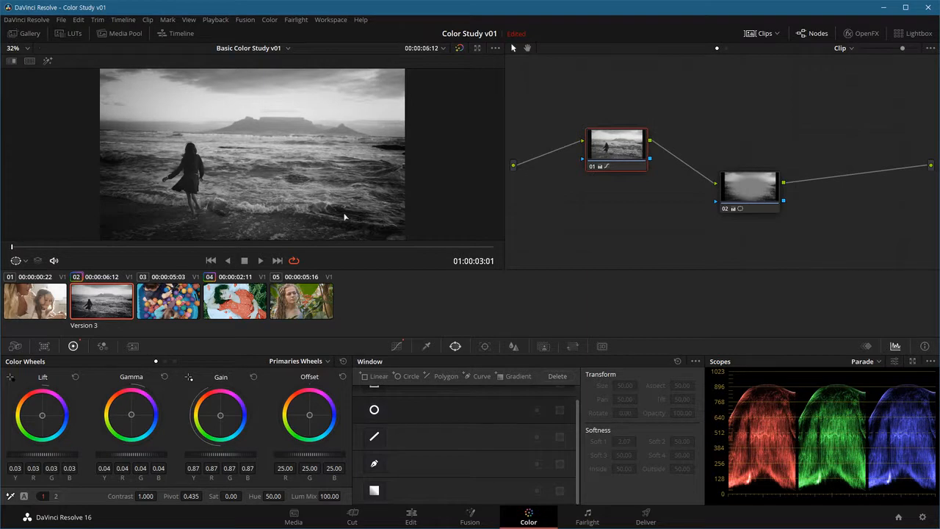
click(176, 309)
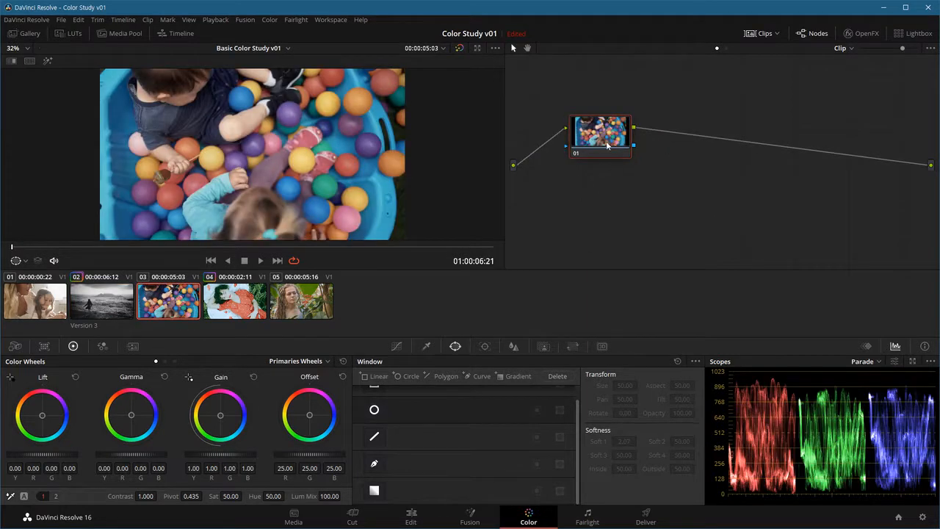
key(ctrl+v)
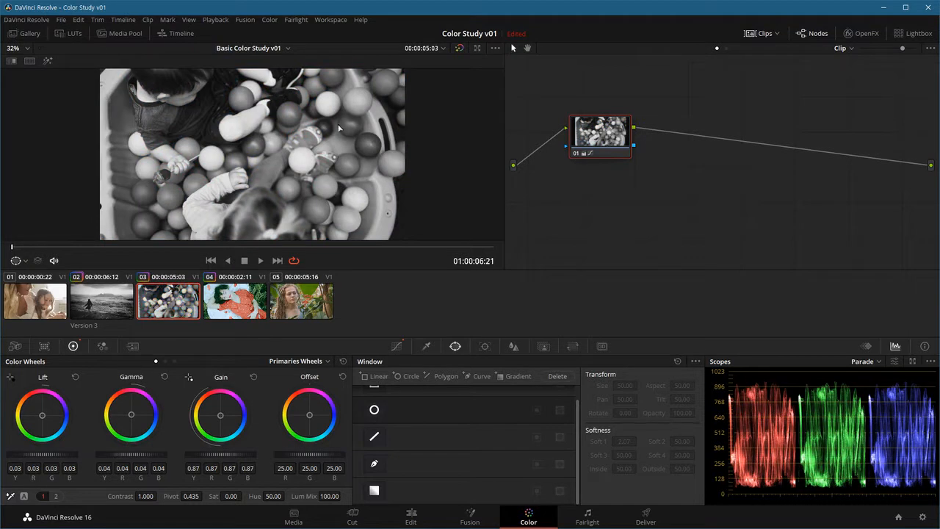
Step: Add a serial node after node 01 in clip 03 and place it diagonally below and to the right of node 01
drag(608, 156, 617, 165)
mouse_move(603, 132)
mouse_down()
mouse_move(604, 152)
mouse_move(594, 139)
mouse_up()
key(alt+s)
drag(696, 155, 687, 194)
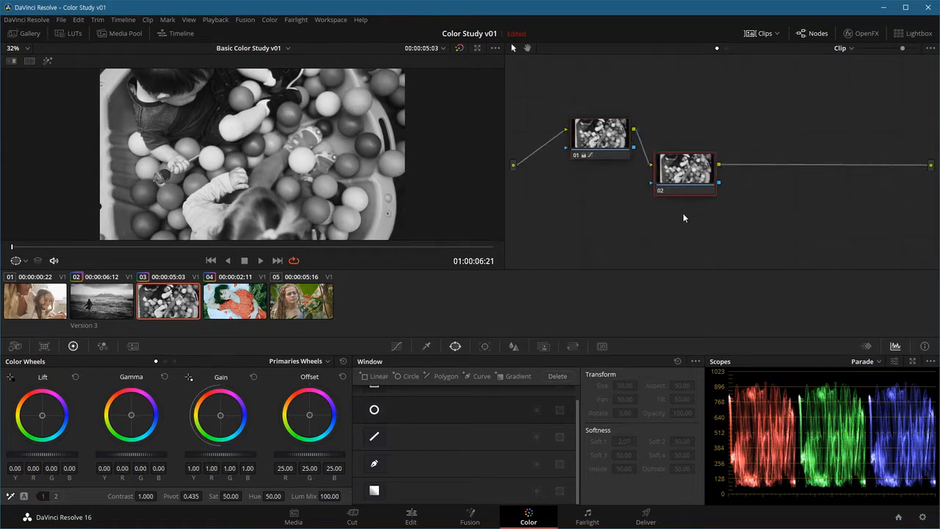
Step: Copy clip 02's vignette node onto the empty node 02 of clip 03, and compare the two clips' grades
click(112, 296)
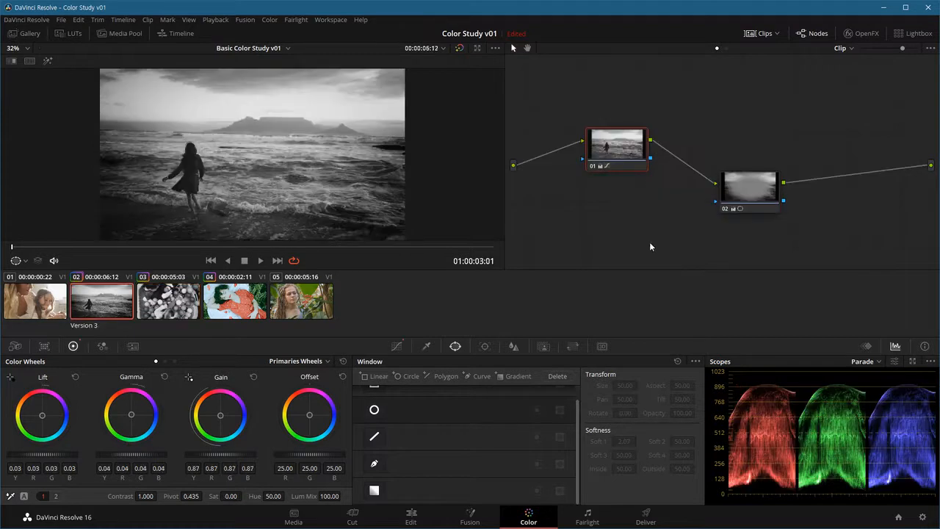
click(749, 189)
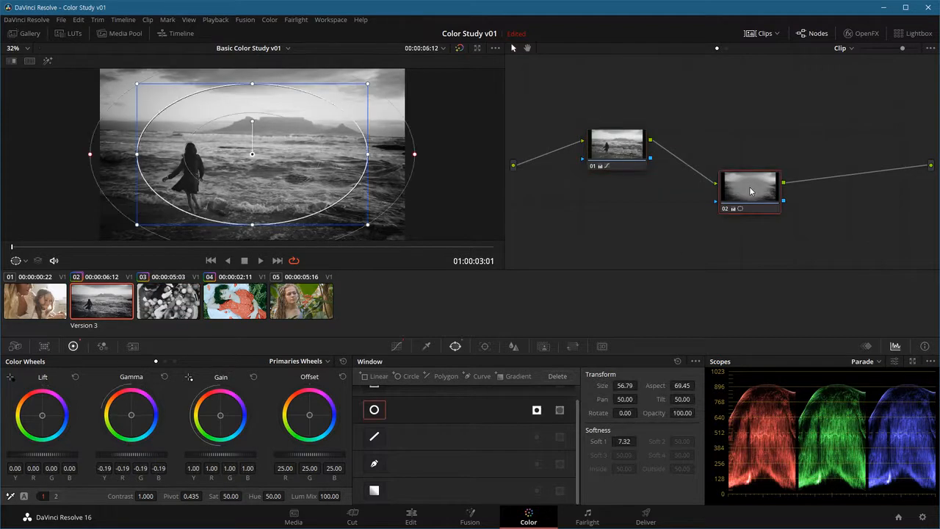
click(183, 300)
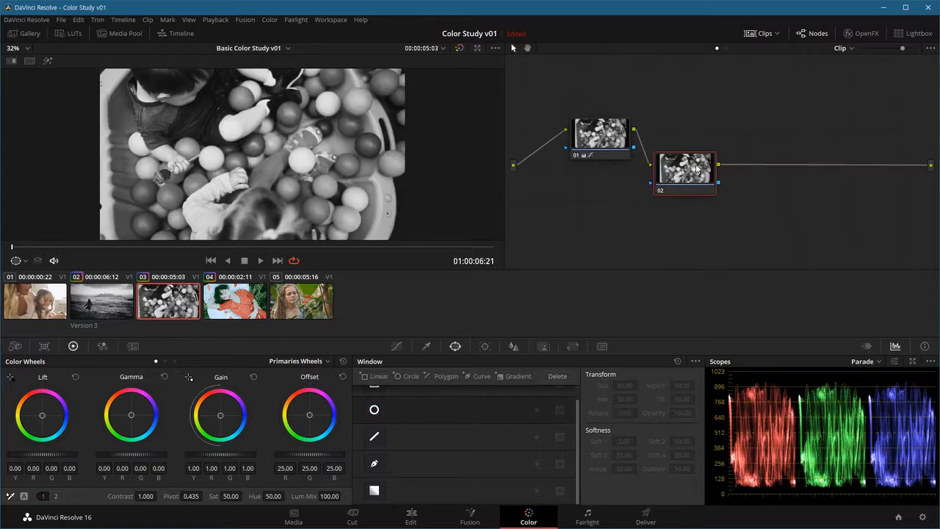
key(ctrl+v)
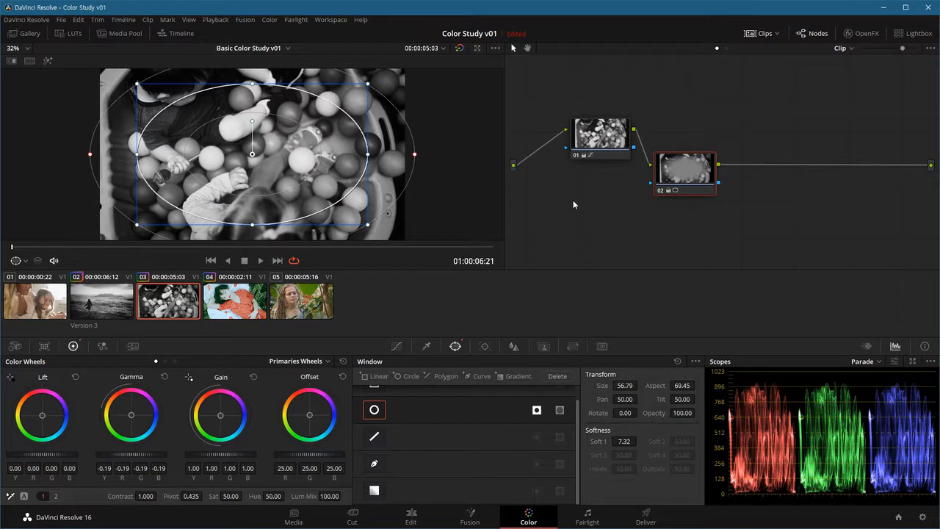
click(129, 312)
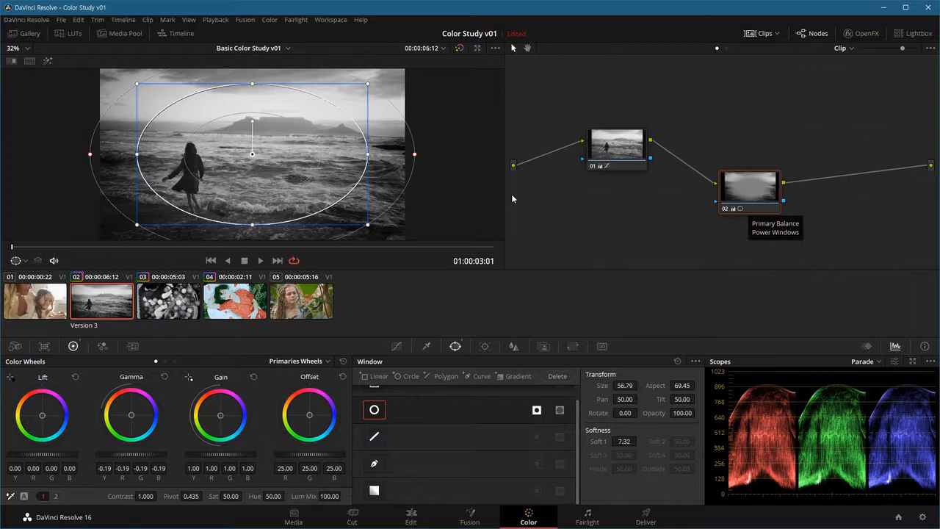
click(183, 304)
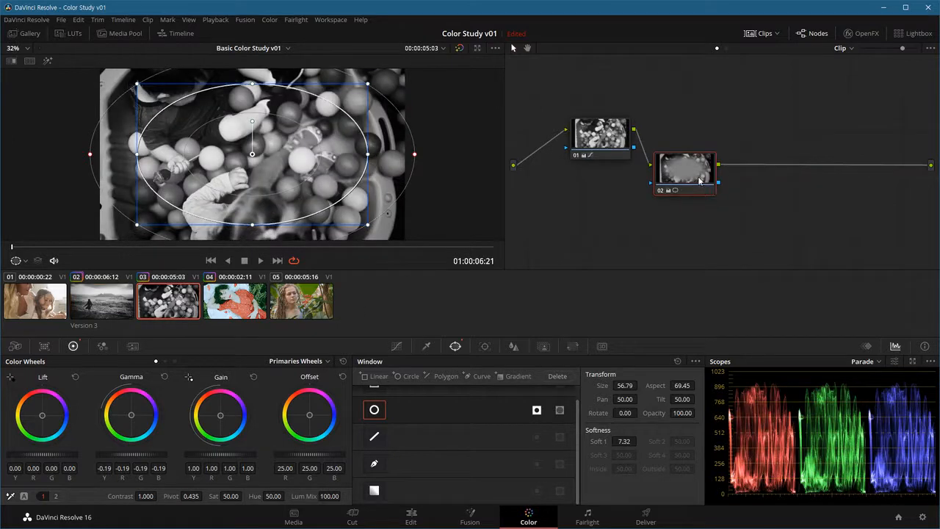
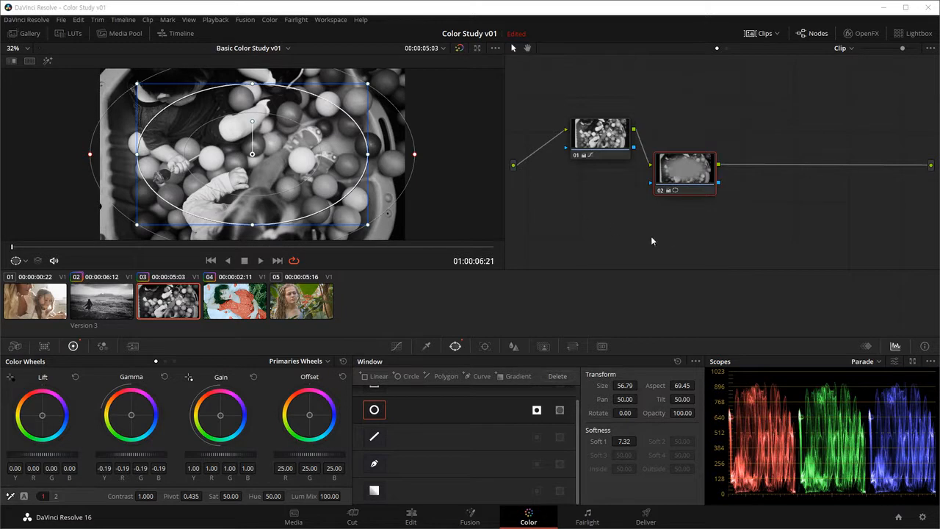
Step: Reset clip 03's entire grade, and add a serial node 02 diagonally below and to the right of node 01
key(ctrl+Home)
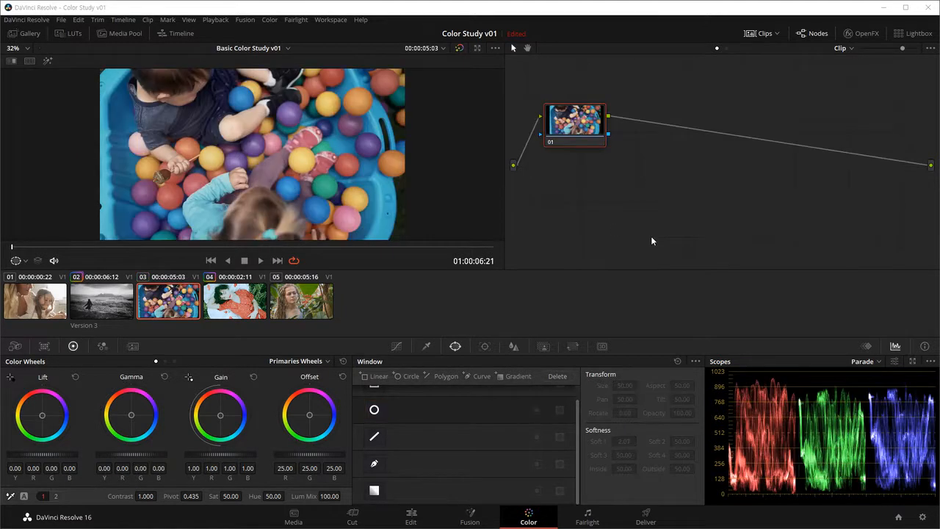
drag(586, 156, 588, 139)
key(alt+s)
drag(672, 143, 664, 185)
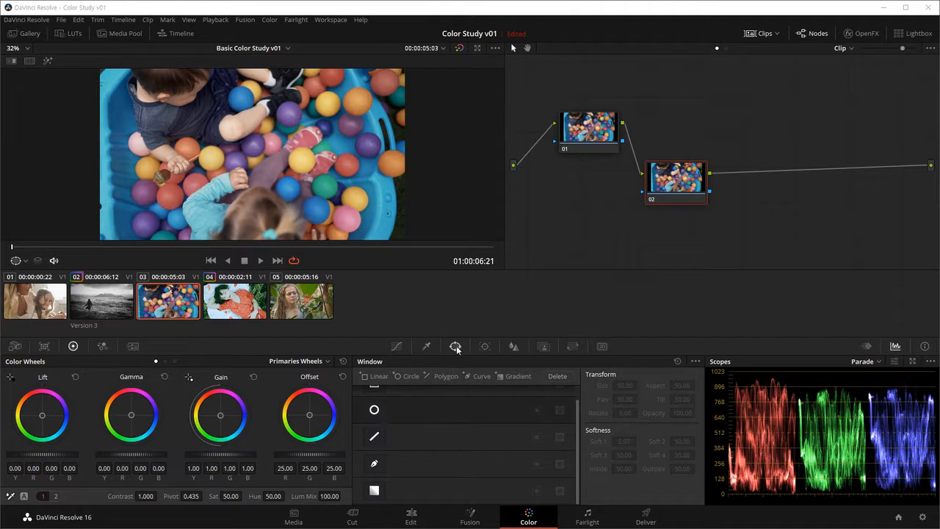
Step: Add an enlarged circular window over the boy on node 02 at about Pan 45.07, Tilt 49.92, and set saturation to 0
click(374, 411)
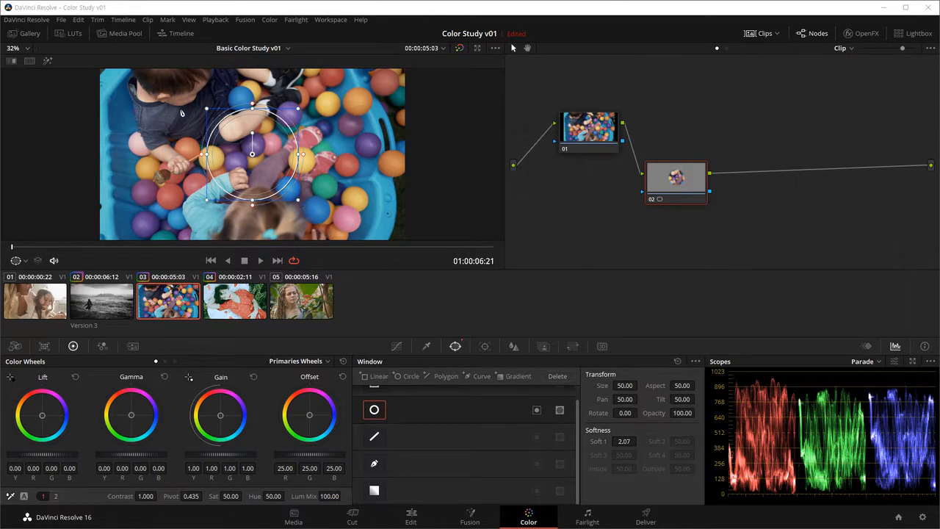
mouse_move(299, 202)
mouse_down()
mouse_move(331, 230)
mouse_move(304, 216)
mouse_up()
drag(266, 172, 194, 172)
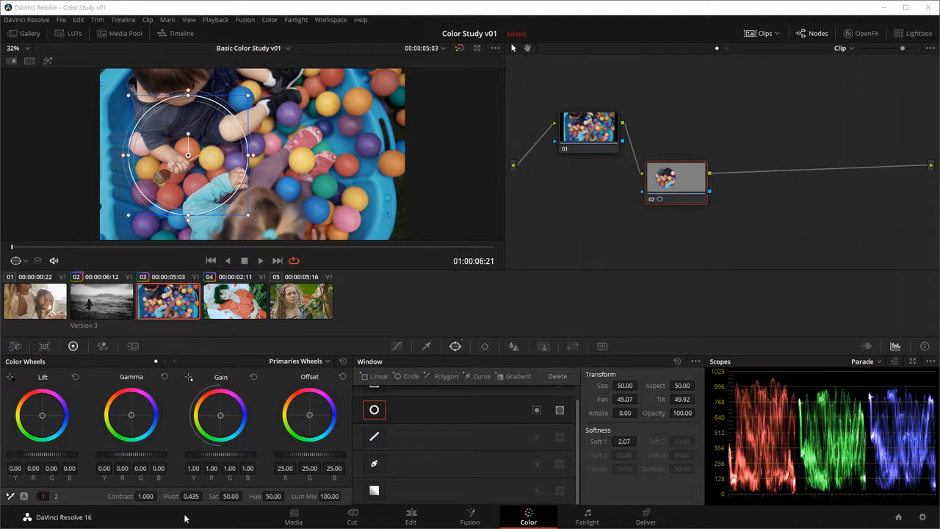
drag(232, 496, 169, 497)
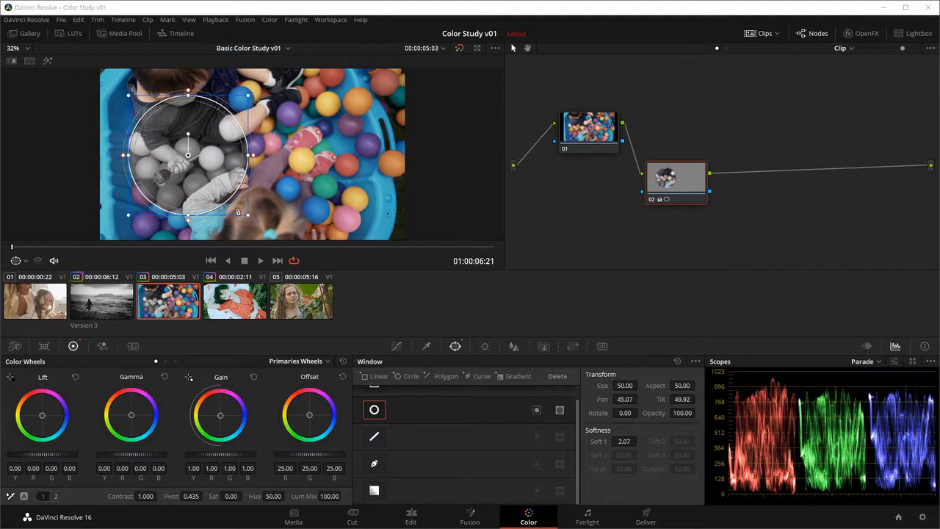
key(alt+f)
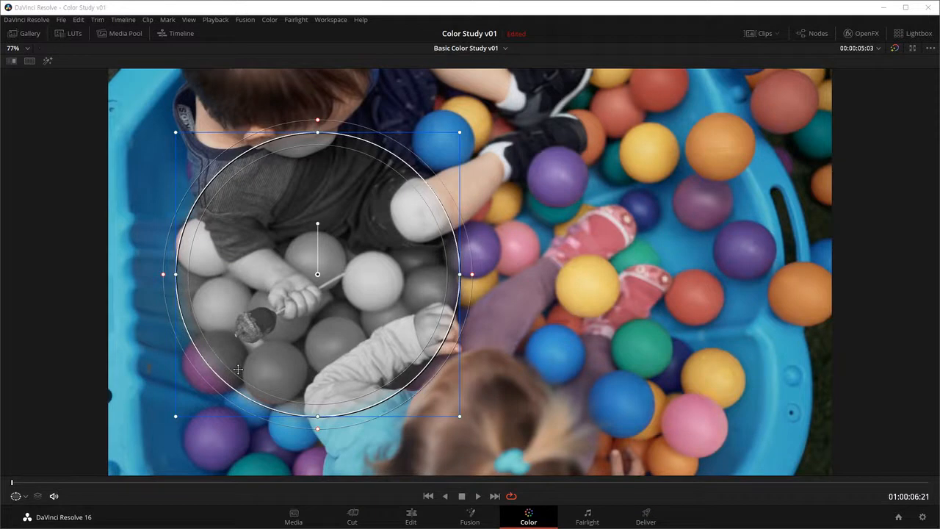
key(alt+f)
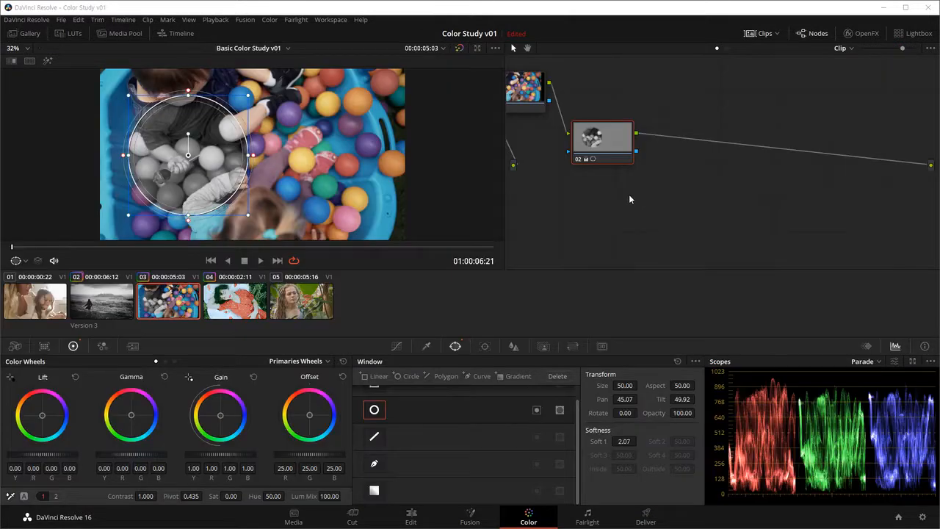
Step: Line up nodes 01 and 02 in a row, and add serial node 03 below and to the right of node 02
drag(650, 162, 724, 161)
drag(569, 113, 646, 168)
drag(738, 201, 644, 164)
click(624, 121)
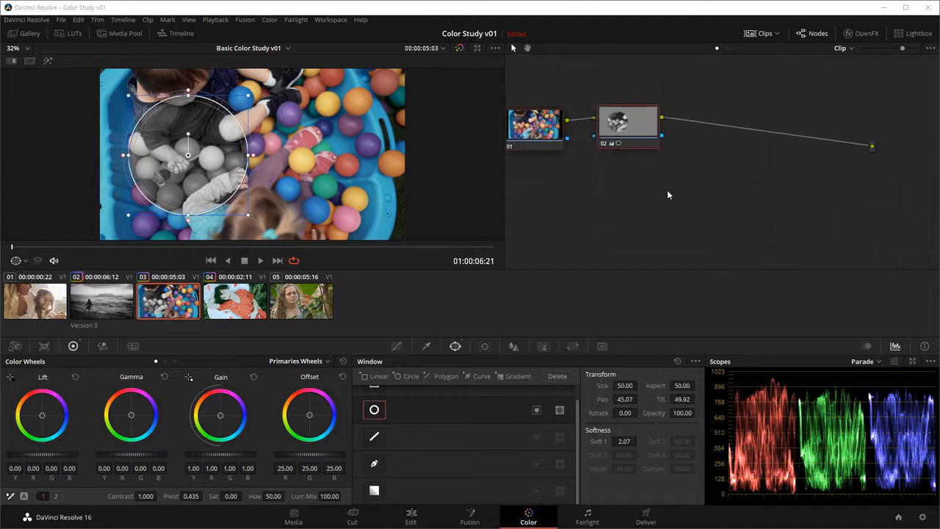
key(alt+s)
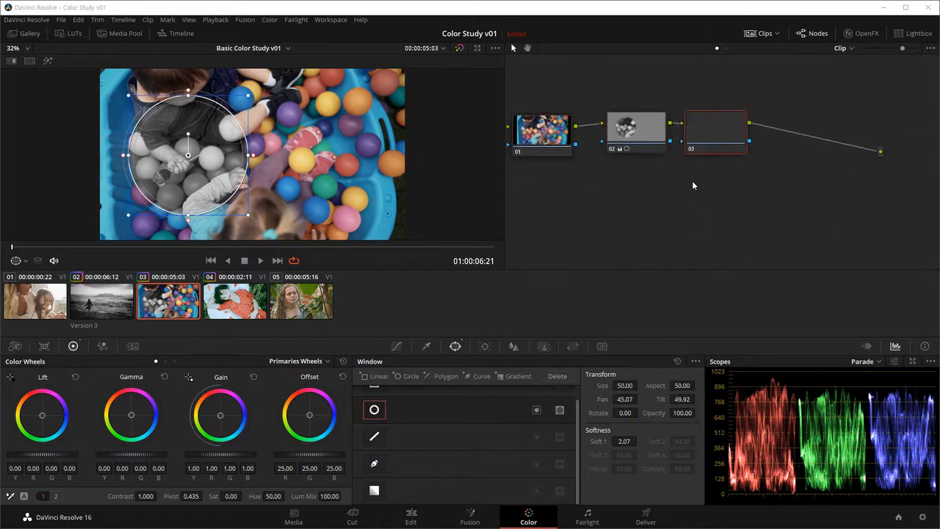
drag(727, 142, 729, 203)
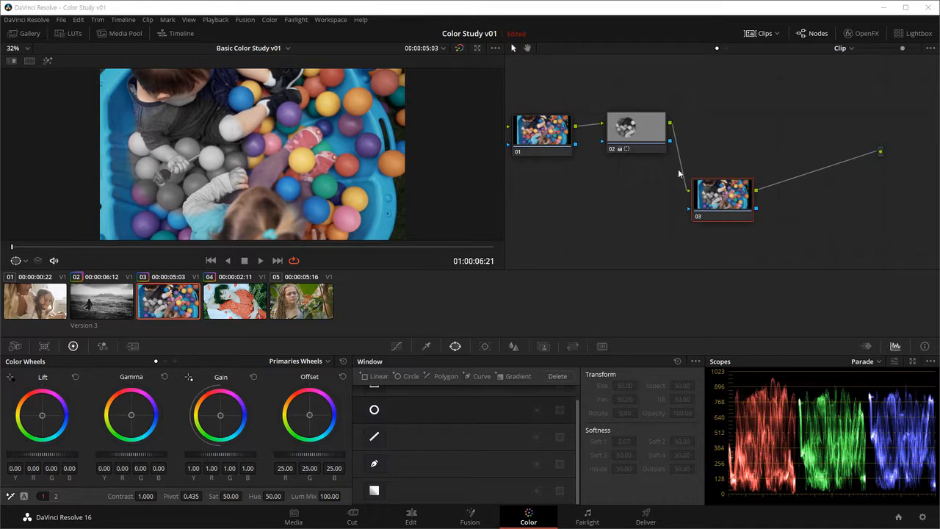
Step: Copy node 02's grade onto node 03, and move the copied circular window to about Pan 58.44, Tilt 51.96
click(621, 133)
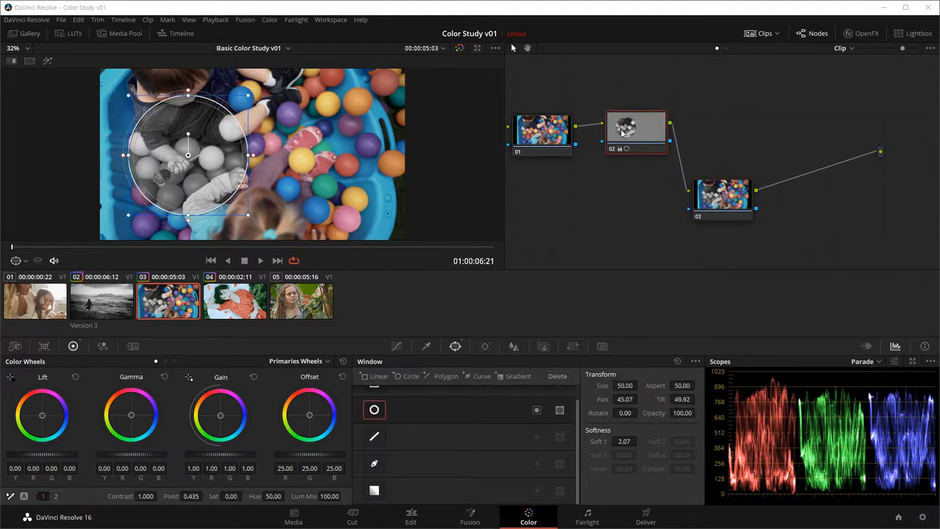
click(714, 206)
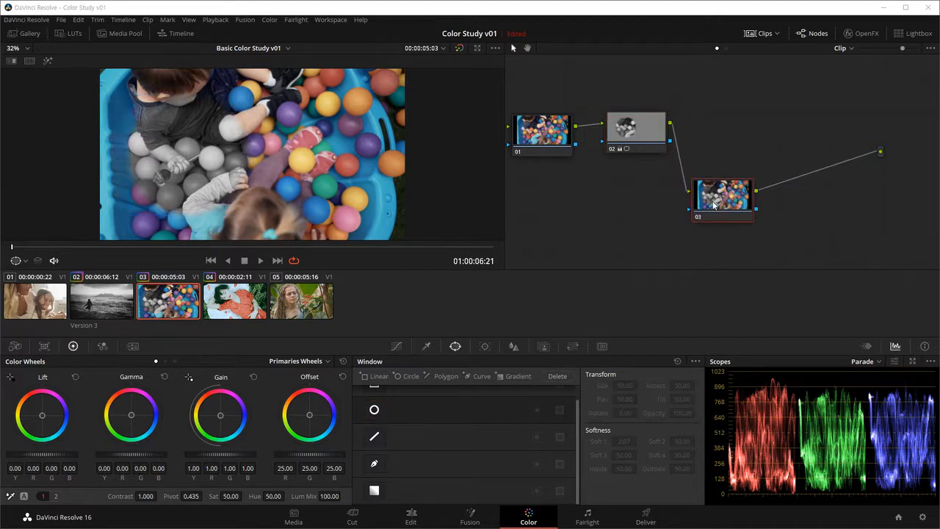
key(ctrl+v)
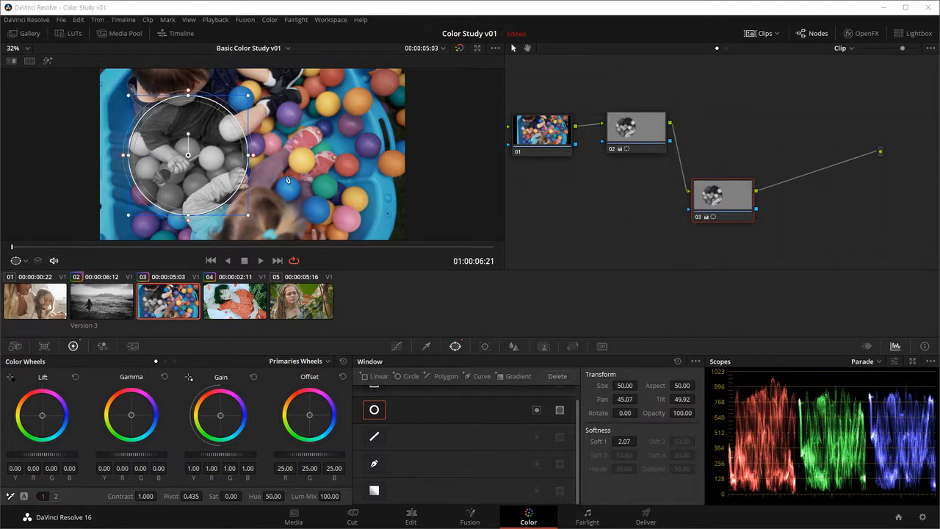
drag(220, 155, 376, 145)
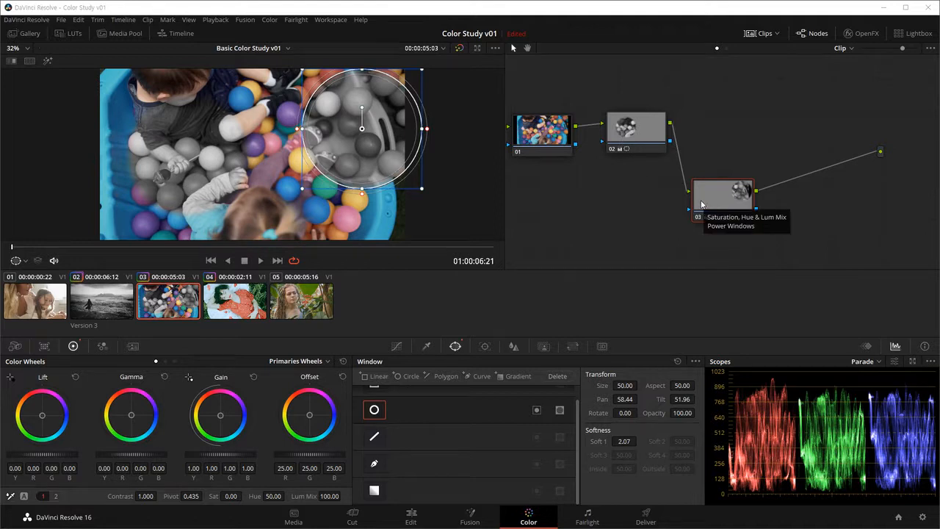
Step: Undo the window move and the pasted grade on node 03
key(ctrl+z)
key(ctrl+z)
key(ctrl+z)
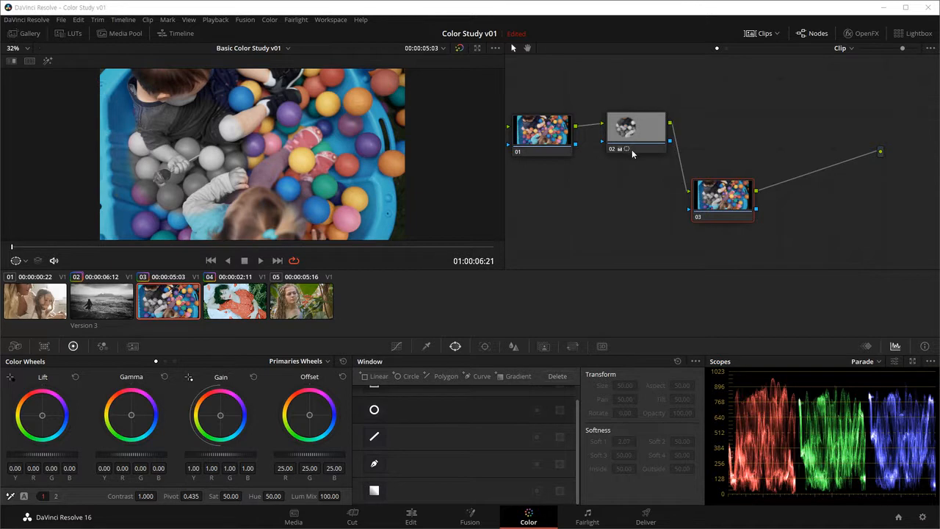
Step: Copy node 02's grade onto node 03 again, and try moving node 02's own window over the balls at the tub's right side
drag(642, 132, 720, 200)
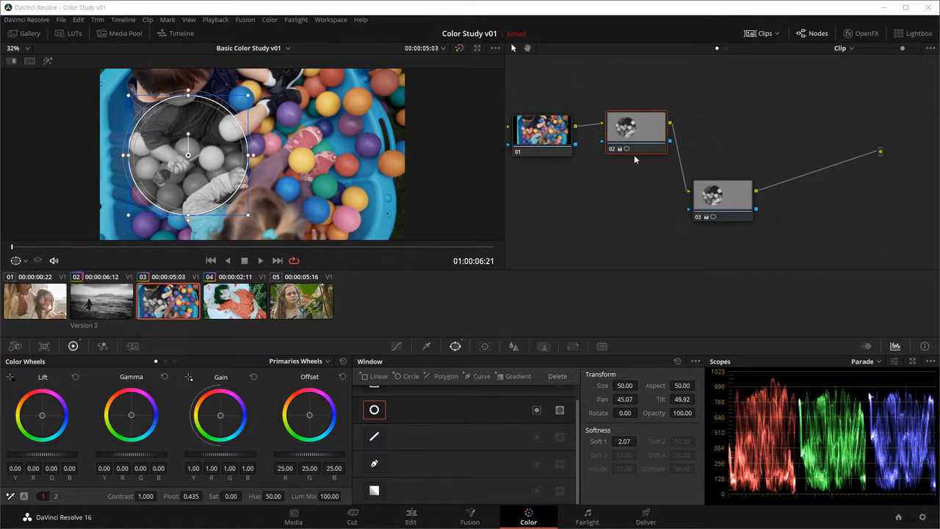
drag(210, 180, 358, 170)
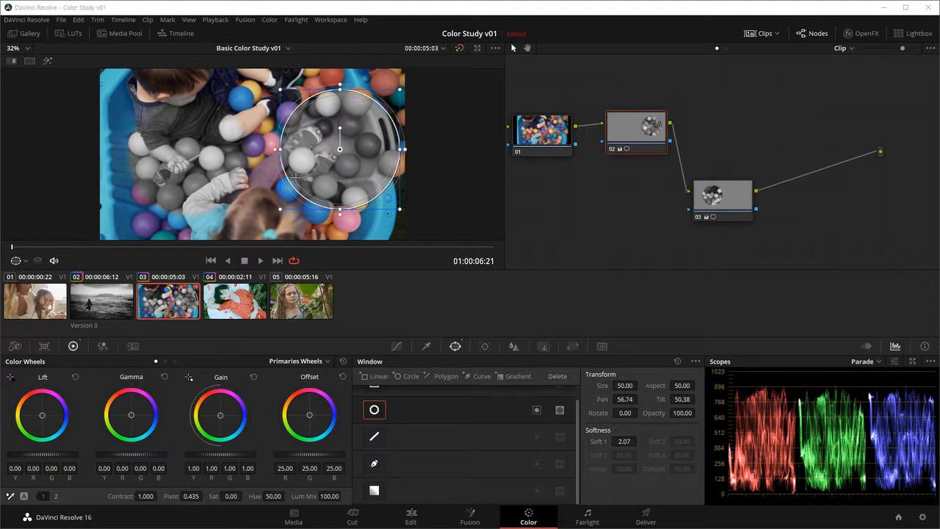
drag(339, 179, 332, 180)
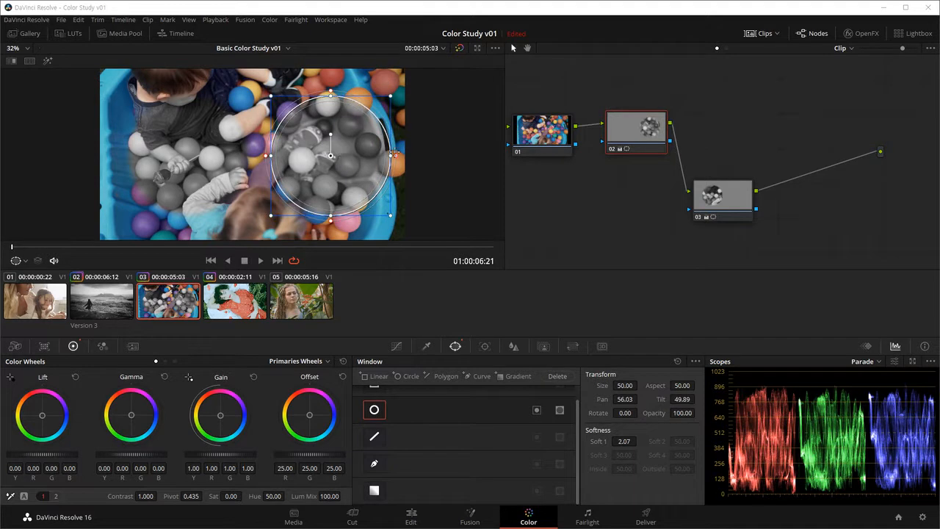
key(ctrl+z)
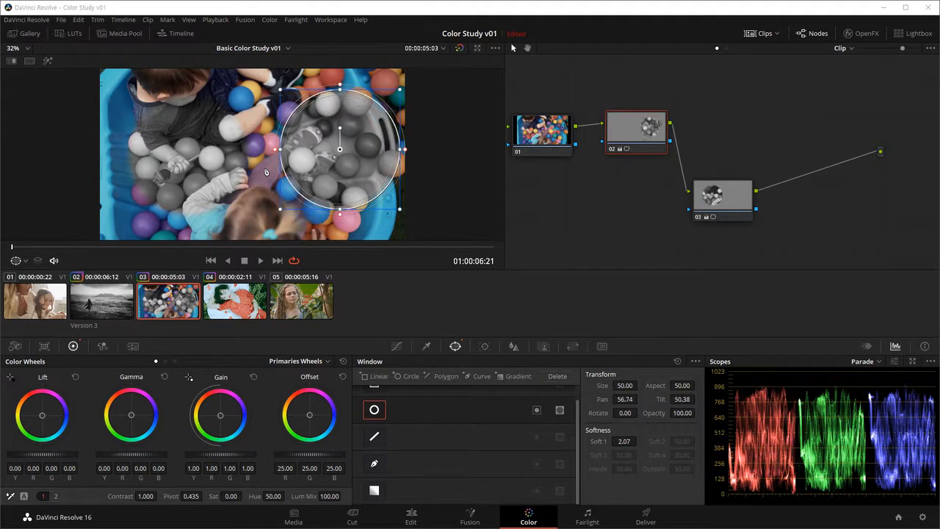
key(ctrl+z)
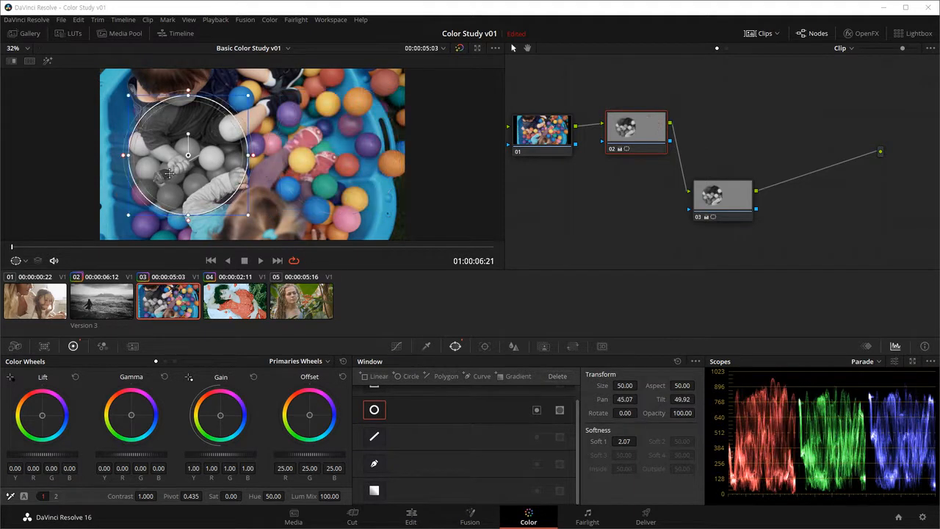
Step: Push node 02's Offset toward orange, about R 53.01, G 19.50, B -4.09, and reset its saturation to 50
drag(312, 417, 297, 401)
click(231, 496)
double_click(213, 496)
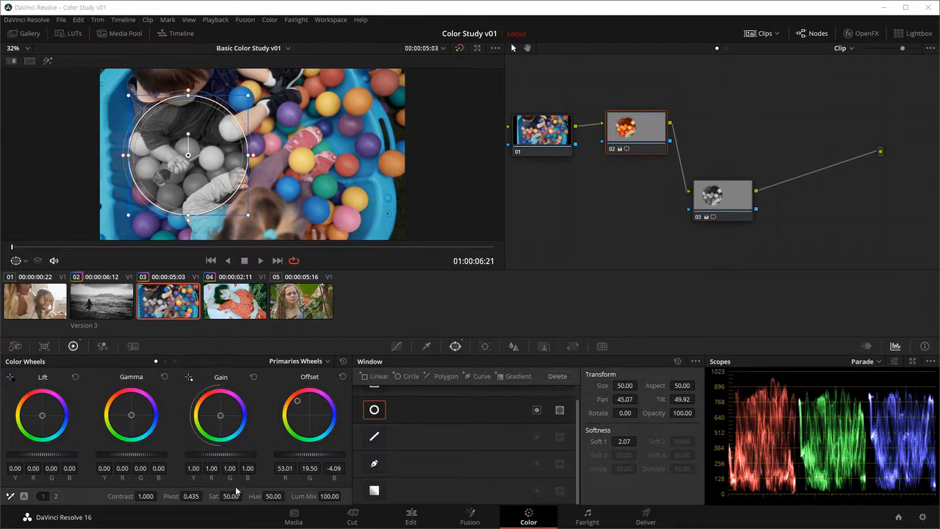
Step: Delete node 03, and push node 02's Offset further toward orange, about R 68.65, G 16.22, B -19.02
click(717, 200)
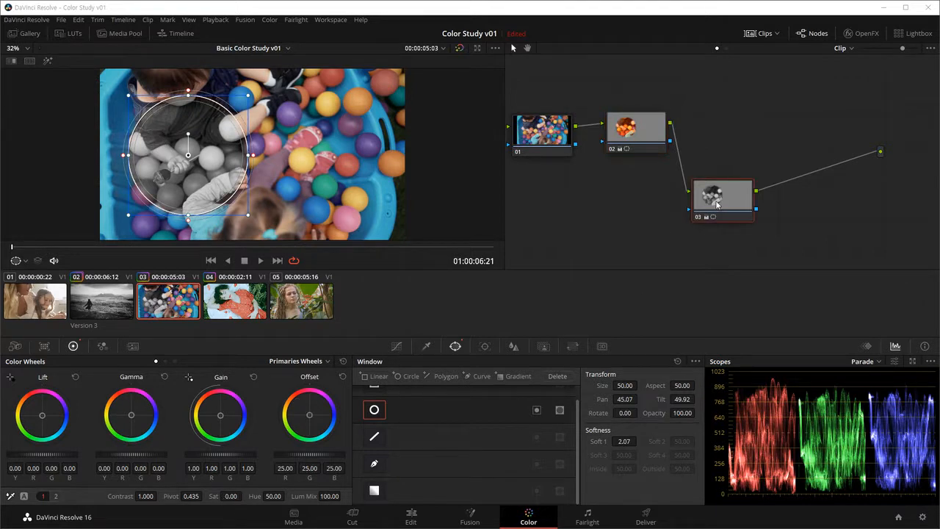
key(Delete)
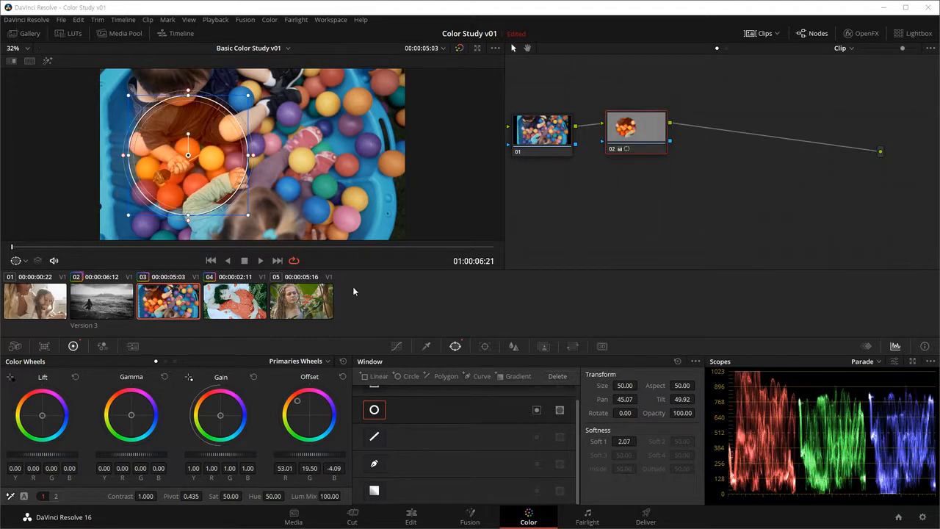
mouse_move(297, 401)
mouse_down()
mouse_move(320, 412)
mouse_move(321, 396)
mouse_move(290, 395)
mouse_up()
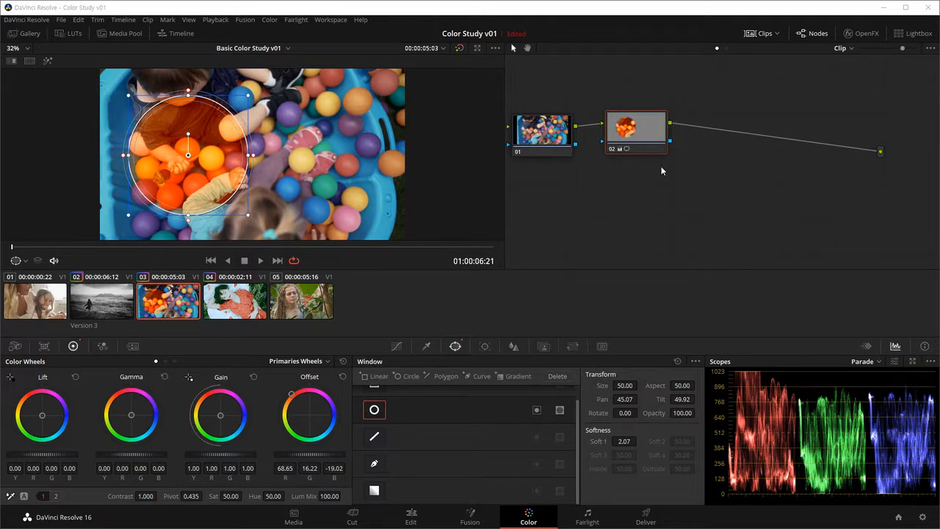
Step: Add a new serial node after the orange node 02 and place it diagonally below and to the right
drag(641, 134, 637, 131)
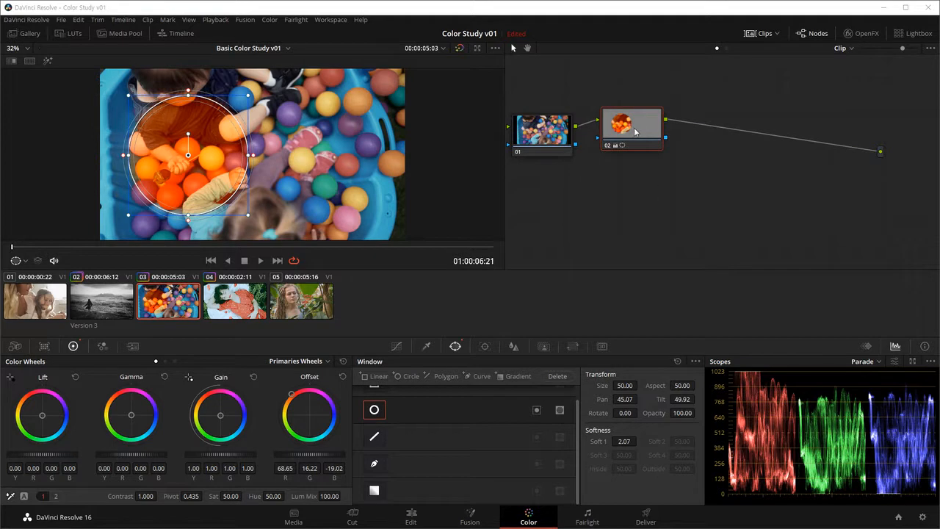
key(alt+s)
drag(694, 140, 731, 214)
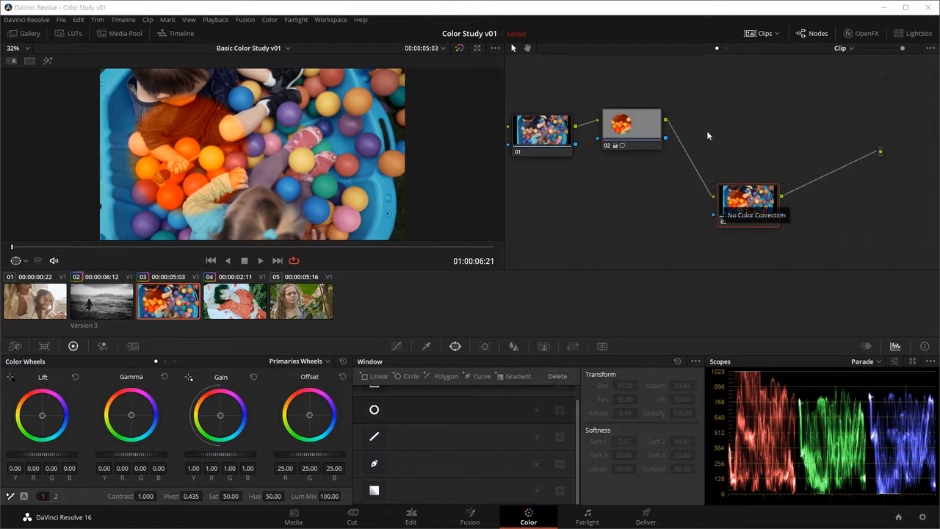
Step: Copy node 02's orange grade onto node 03, and move the copied circular window to about Pan 56.37, Tilt 49.70
click(636, 129)
drag(771, 196, 751, 205)
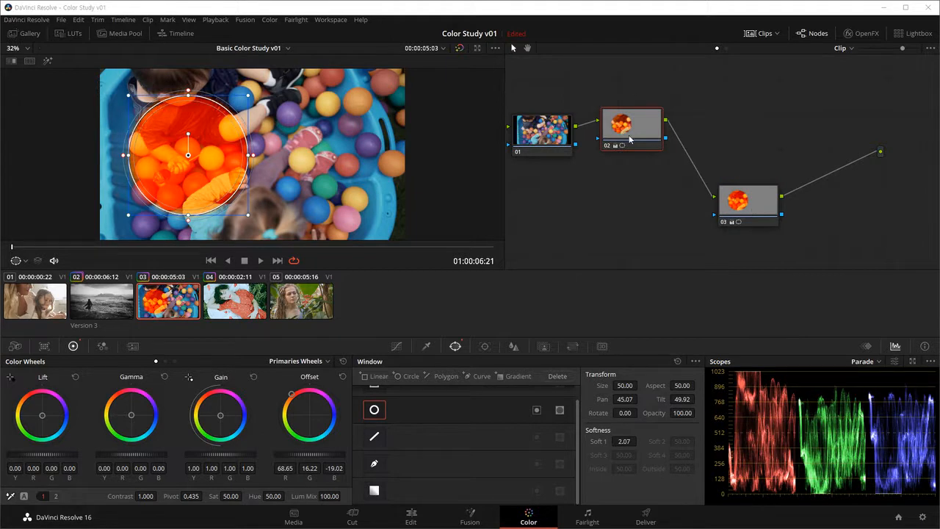
mouse_move(763, 198)
mouse_down()
mouse_move(760, 157)
mouse_move(768, 188)
mouse_up()
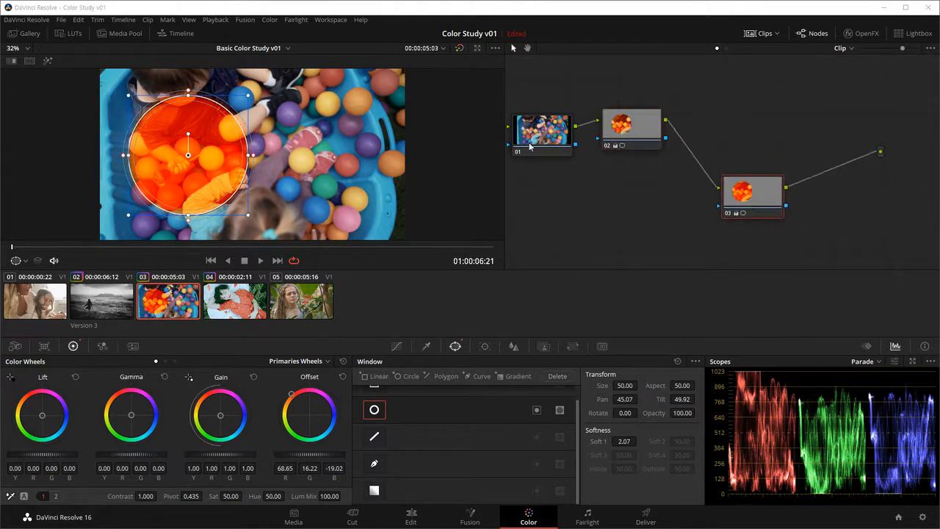
drag(200, 170, 338, 172)
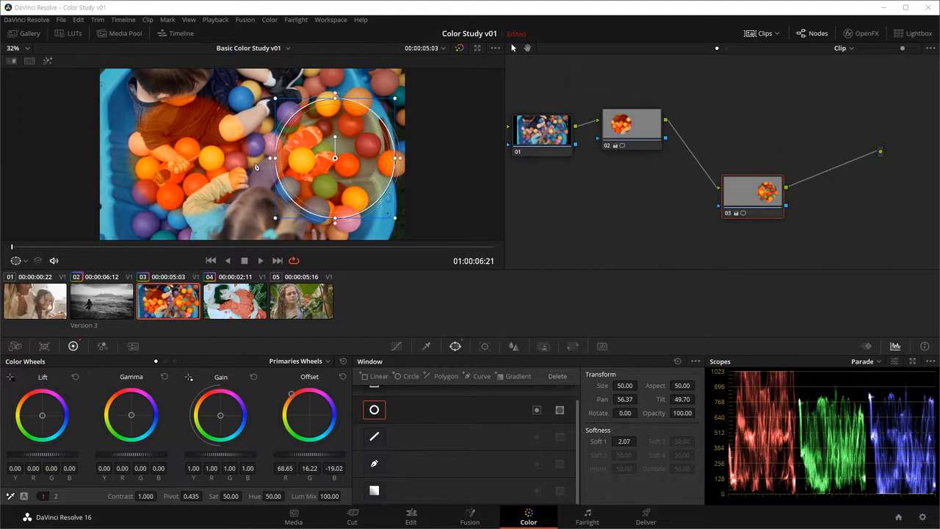
Step: Shift node 03's Offset to blue, about R -6.95, G 26.11, B 102.43, and raise its Gain to about 1.14
drag(601, 204, 646, 202)
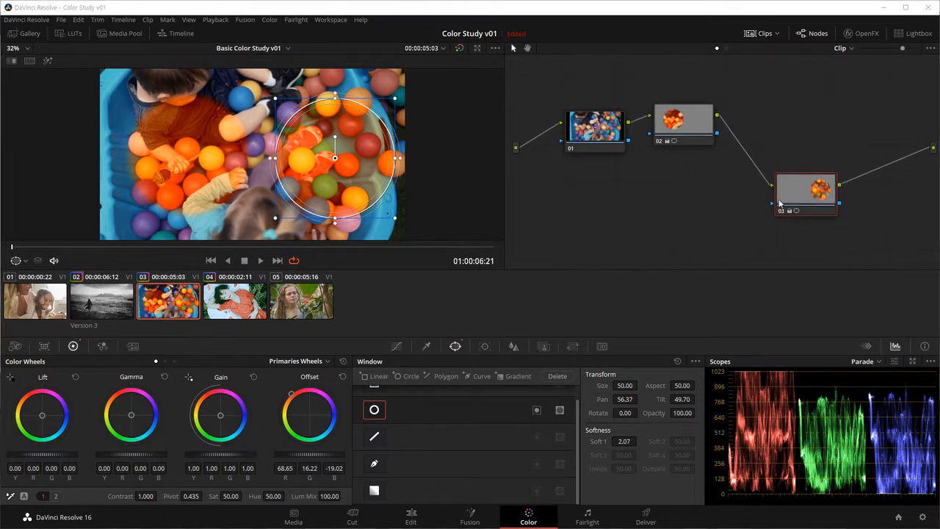
drag(799, 191, 797, 195)
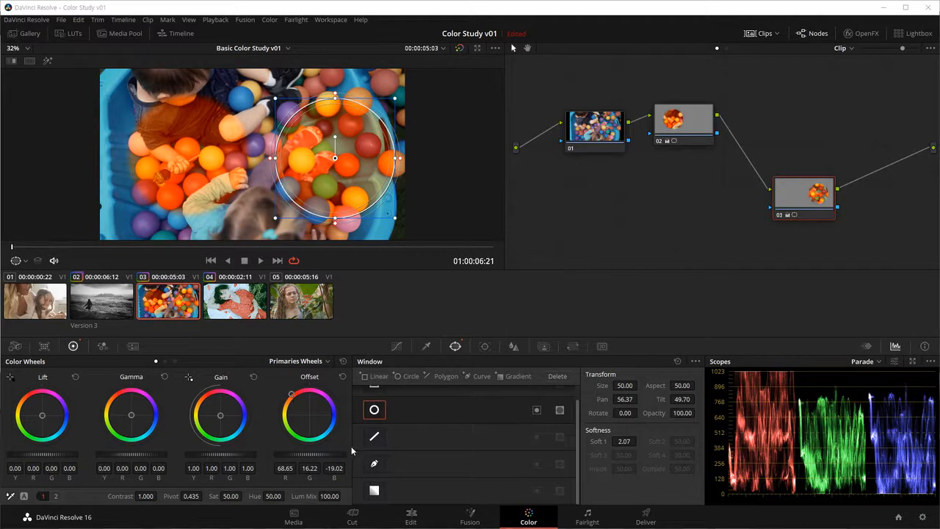
drag(308, 398, 351, 434)
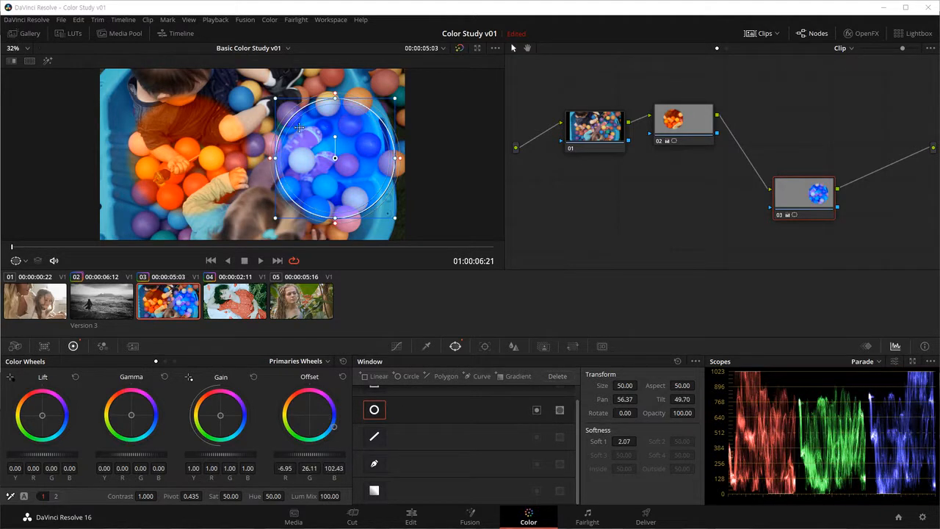
drag(222, 455, 234, 455)
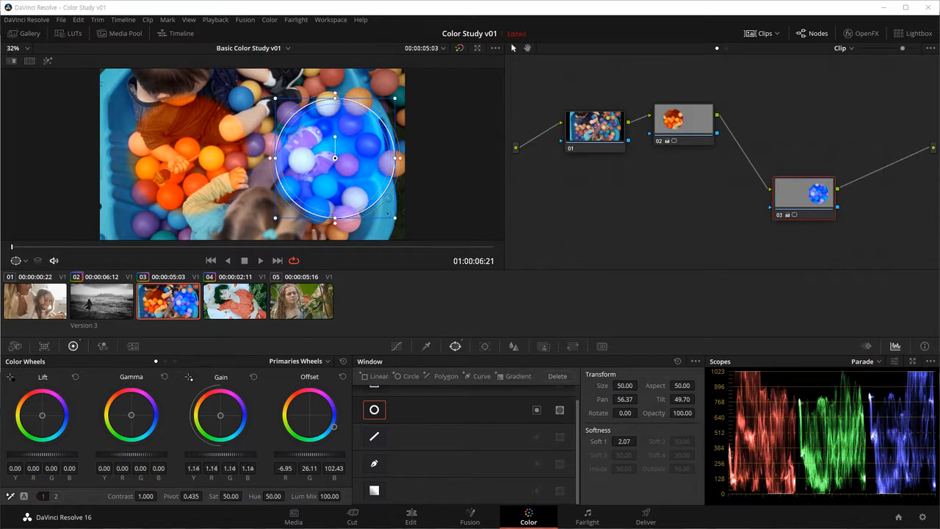
Step: Refine node 03 with Gamma about -0.03, Gain 1.16, Lift R 0.08, G -0.05, B 0.24, contrast 1.122 and saturation 57.60
drag(135, 457, 131, 456)
mouse_move(42, 417)
mouse_down()
mouse_move(40, 424)
mouse_move(43, 406)
mouse_move(52, 411)
mouse_up()
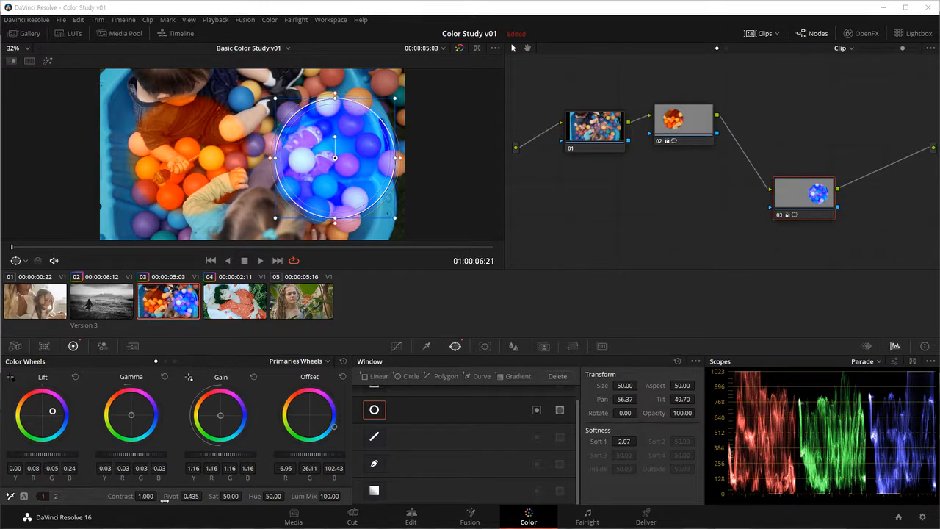
drag(145, 496, 159, 496)
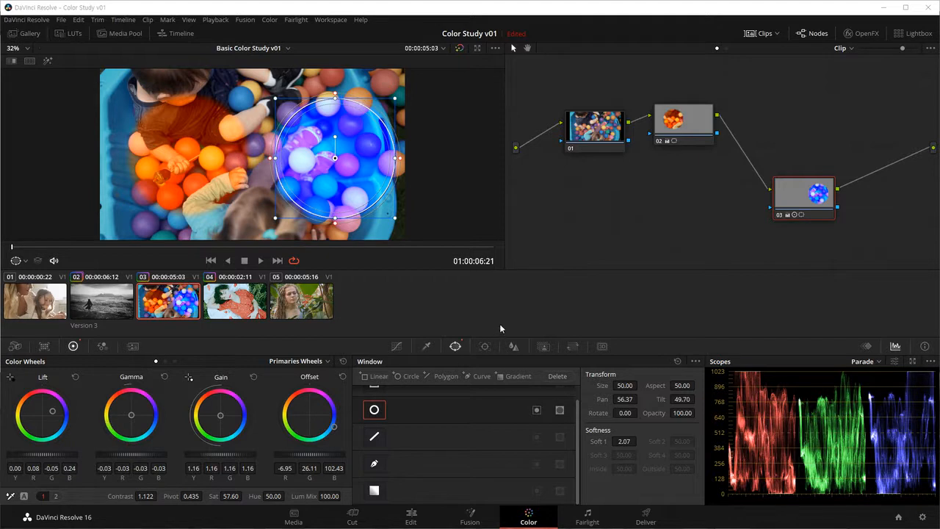
Step: Reset the grade of node 03 only, removing its blue correction and circular window, and shift the node slightly down and left
right_click(631, 179)
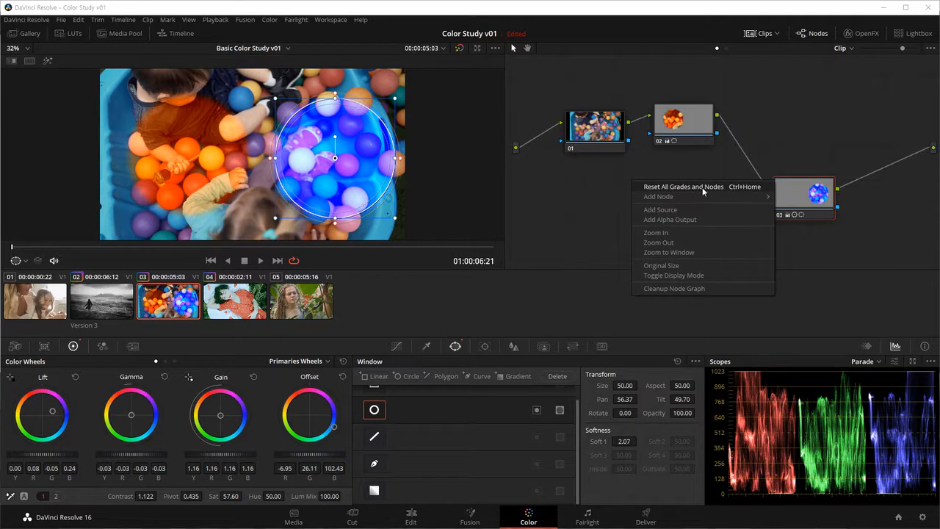
click(606, 145)
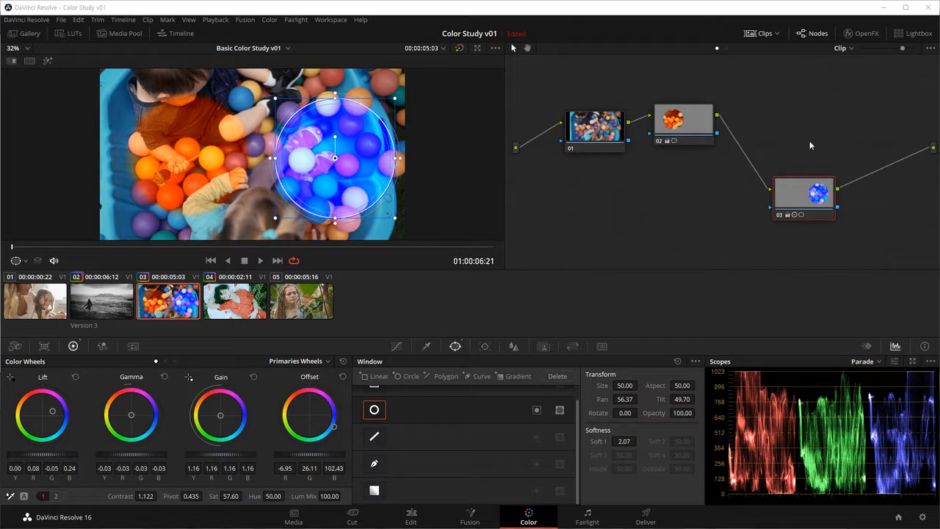
right_click(804, 199)
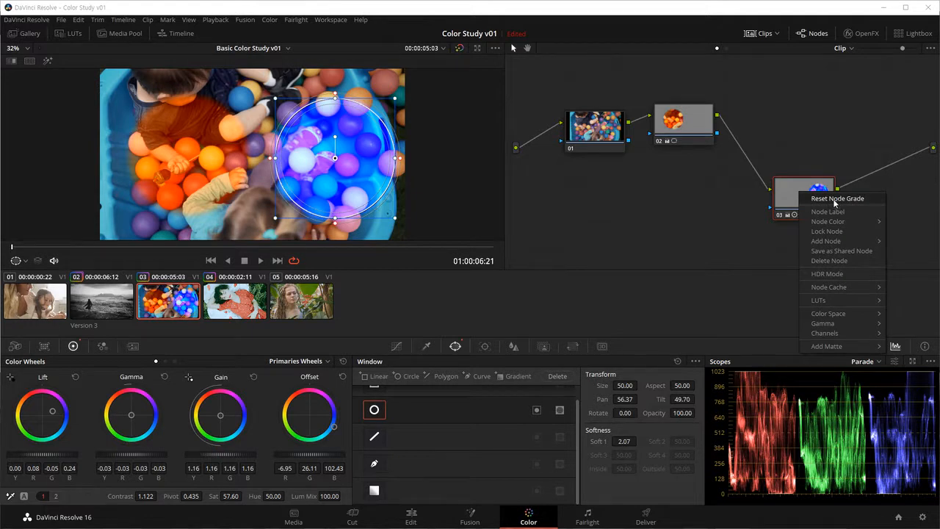
click(834, 200)
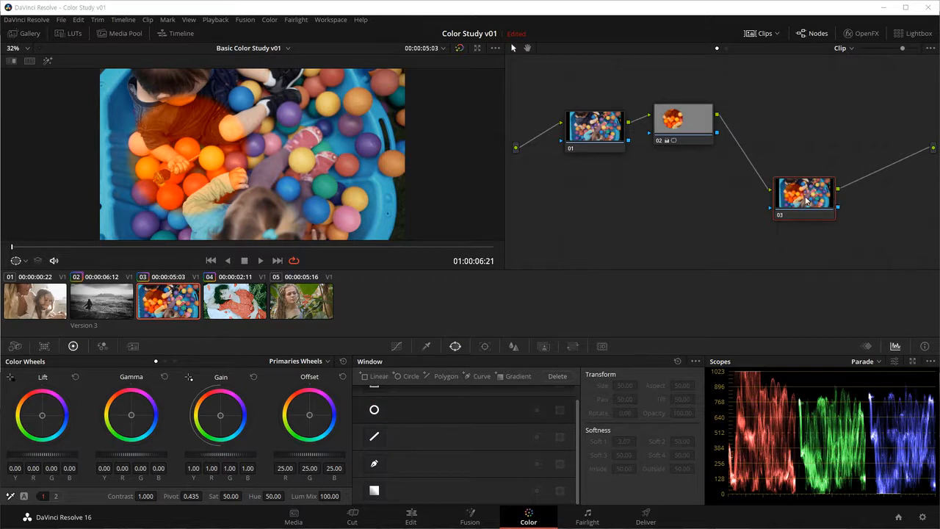
drag(810, 209, 805, 213)
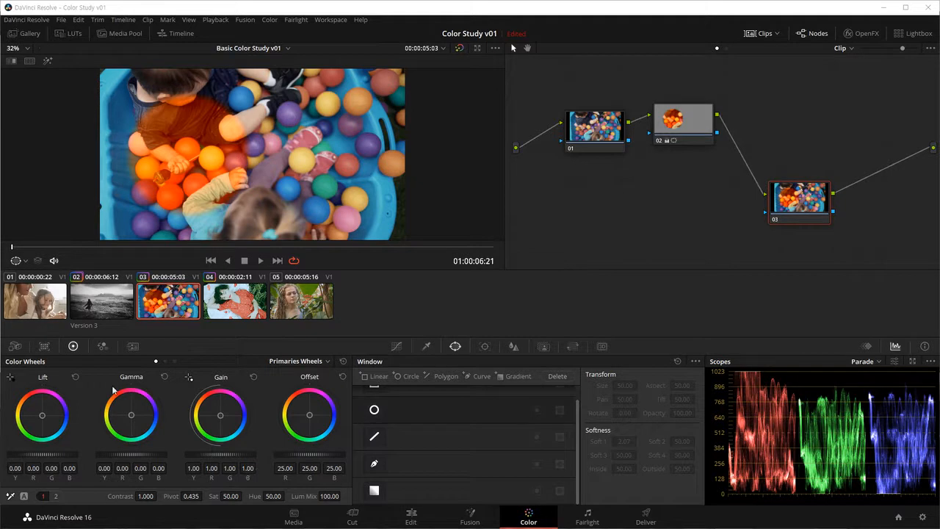
Step: Add two points to node 03's custom curve, raising the shadows and pulling down the upper midtones to flatten the contrast
click(397, 345)
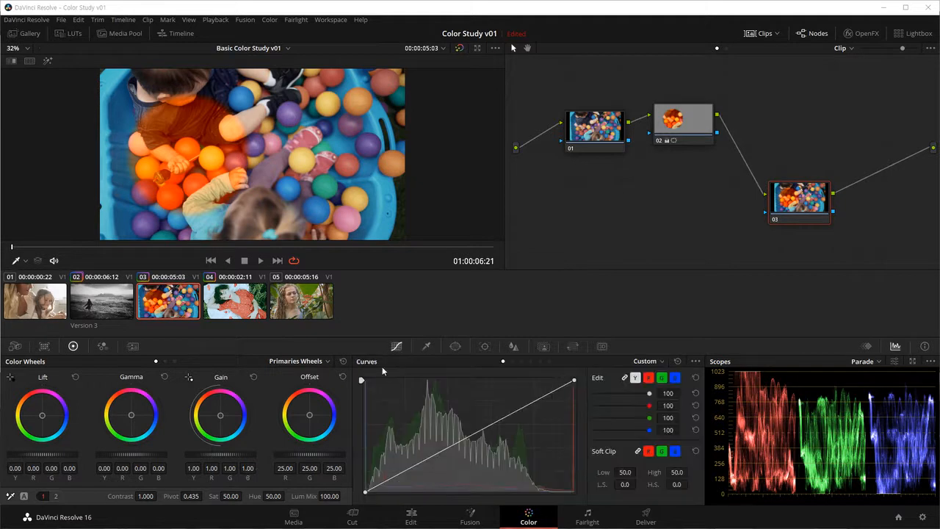
drag(418, 461, 411, 443)
drag(471, 422, 503, 427)
Step: Set node 03's primaries to about Gain 1.18, Gamma -0.04, Lift 0.07 and Offset 41.05
drag(224, 454, 279, 443)
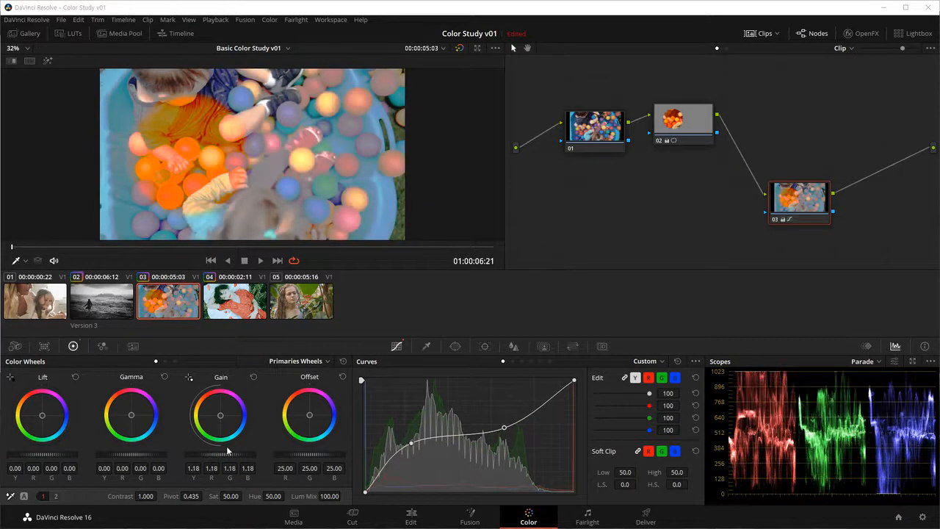
drag(139, 455, 111, 455)
drag(46, 454, 68, 454)
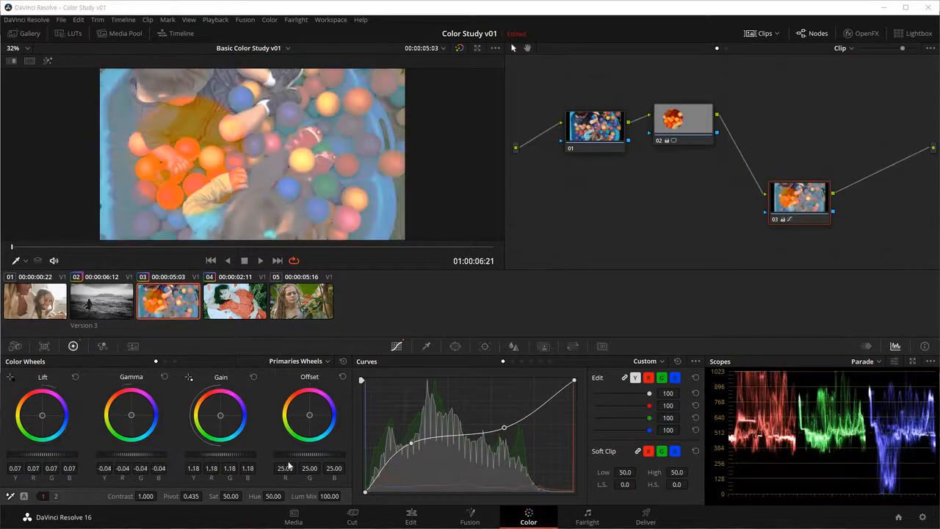
drag(305, 454, 351, 454)
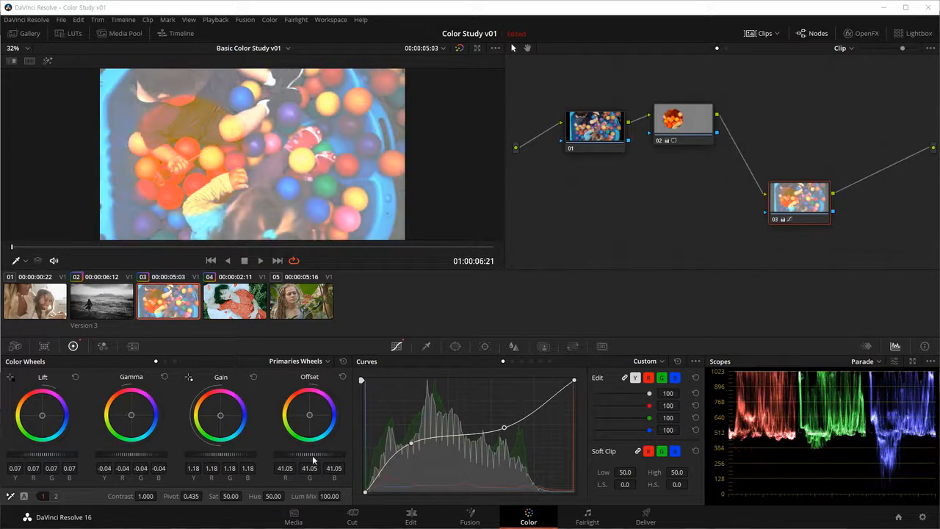
Step: Clear the curve and color wheel changes from node 03 by resetting its grade, and place the node further to the right
drag(805, 206, 795, 202)
right_click(789, 194)
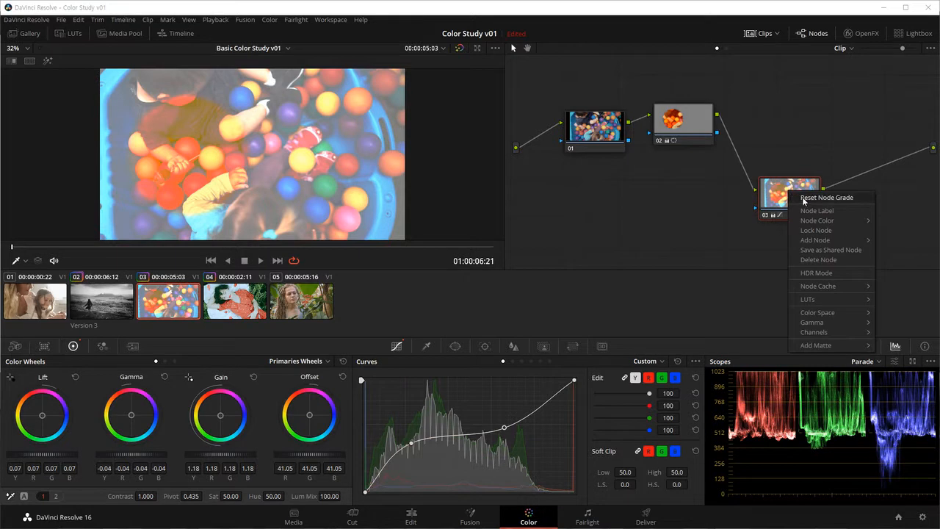
click(805, 201)
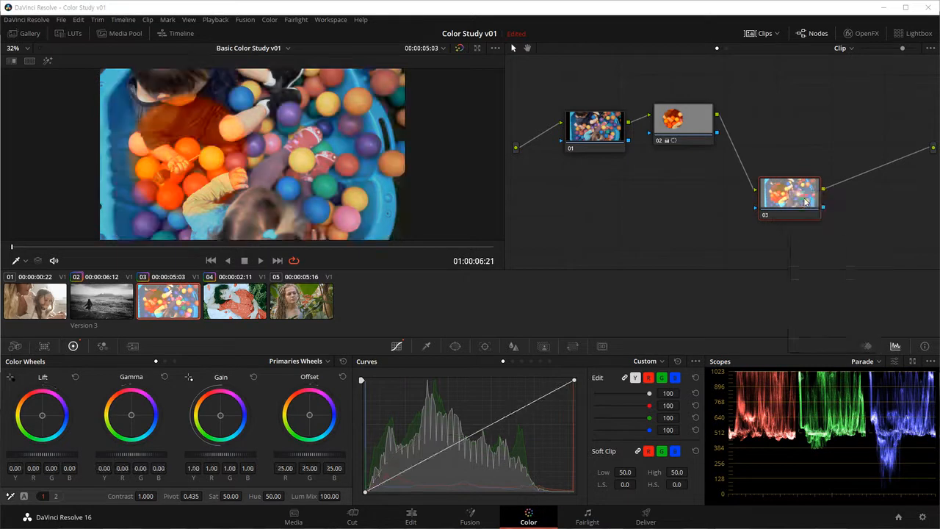
drag(800, 200, 822, 207)
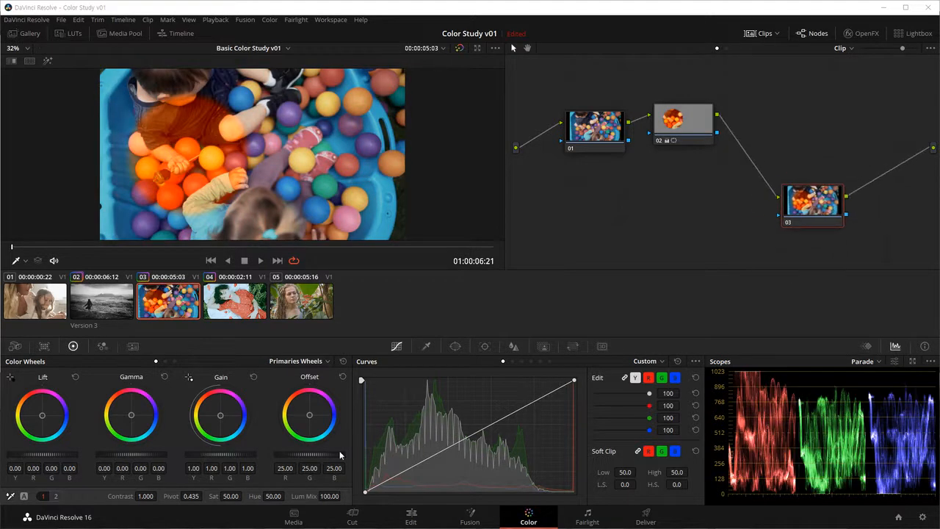